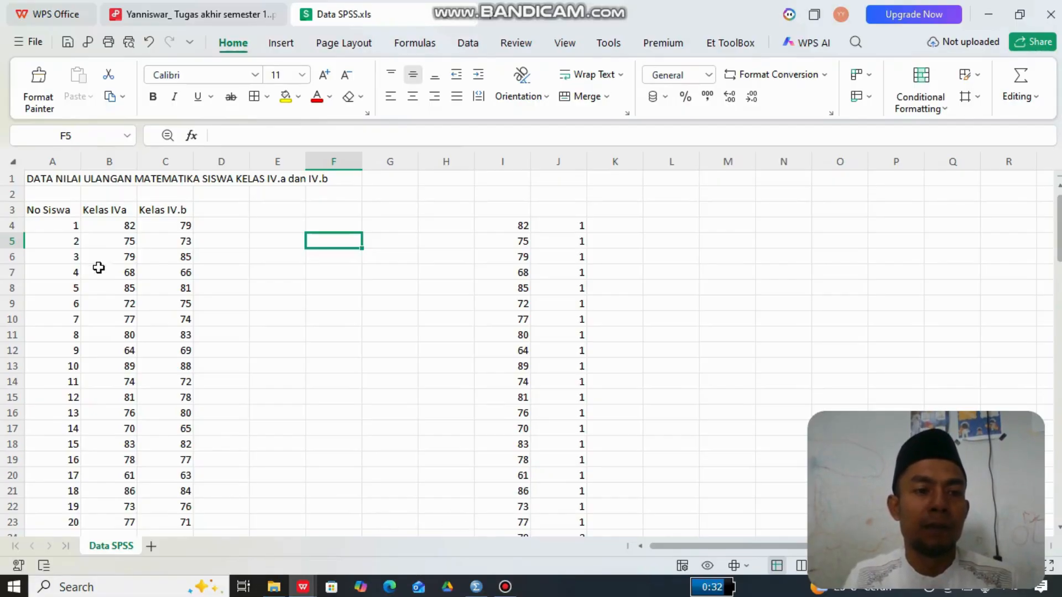
- Examine the Kelas IVa and Kelas IV.b score table and the stacked scores with class codes in columns I and J
click(59, 211)
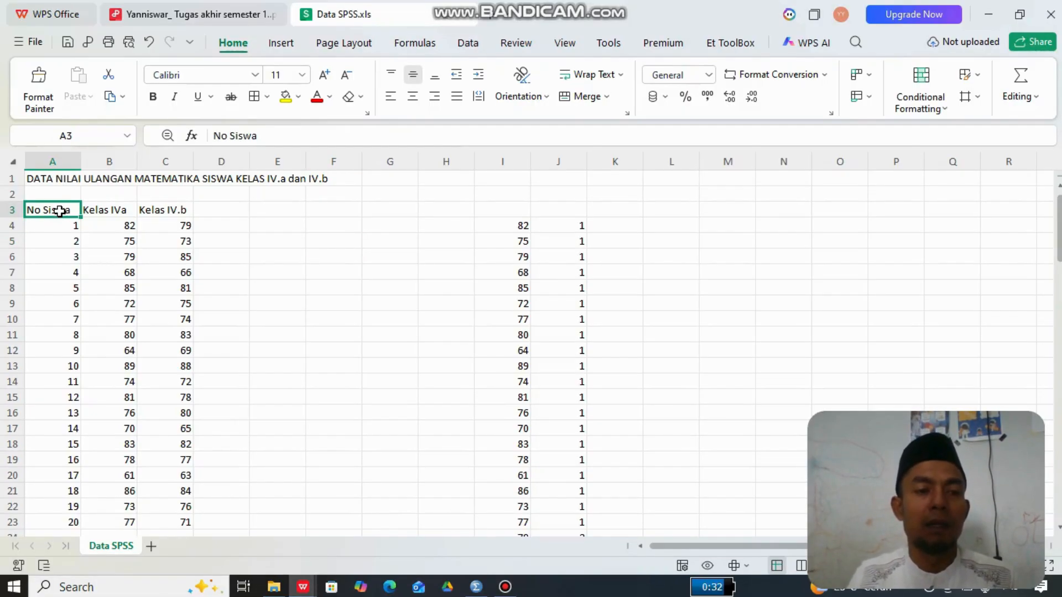
key(Right)
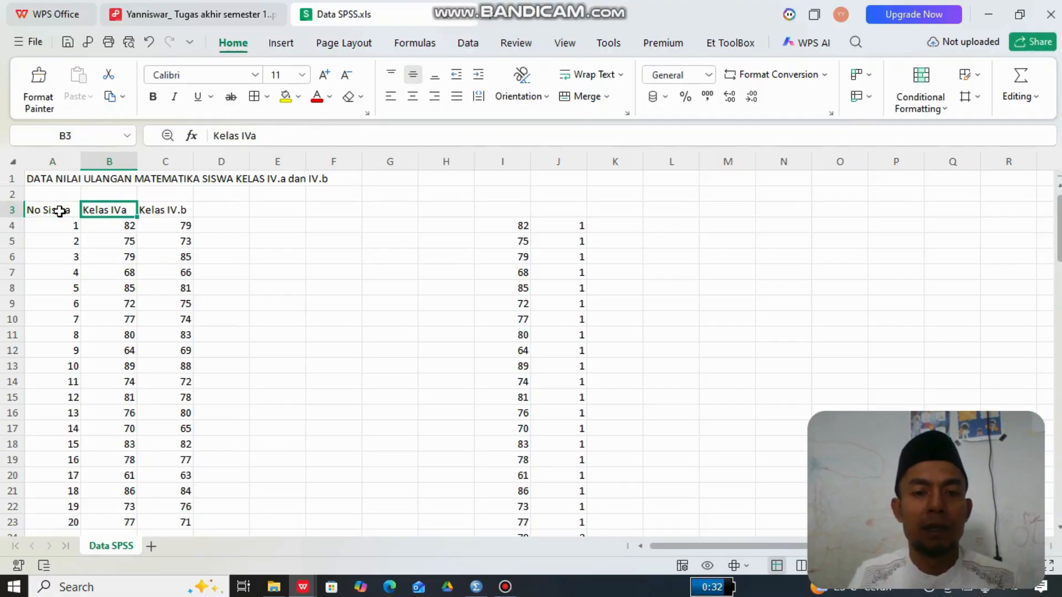
click(507, 225)
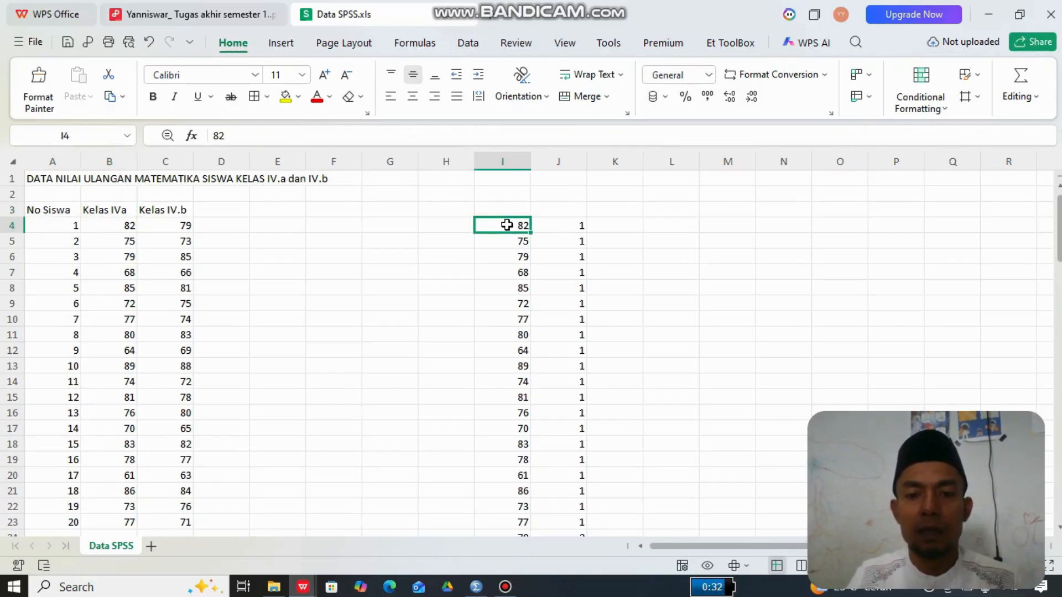
key(Right)
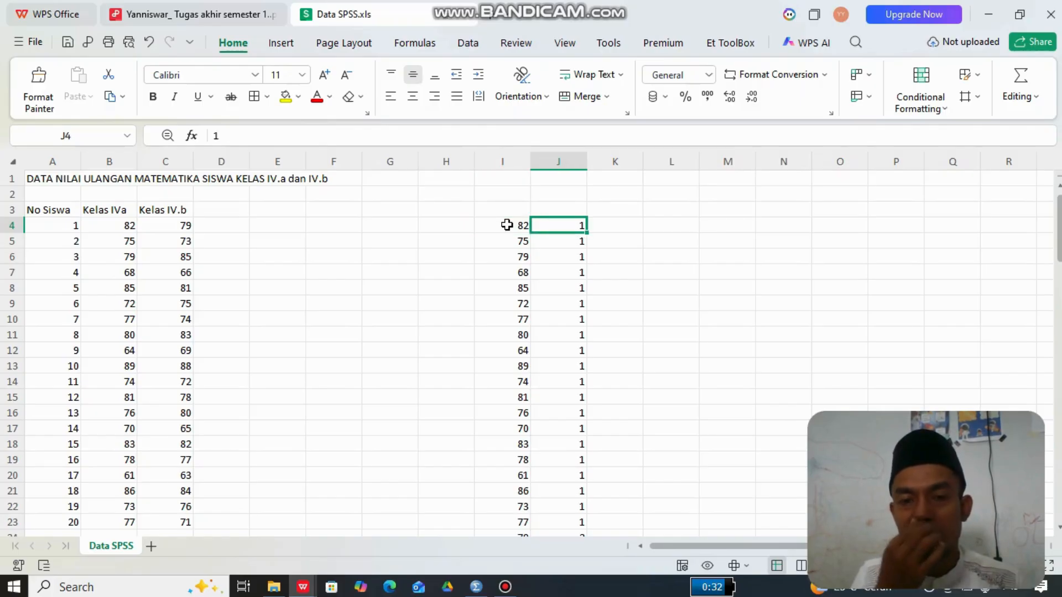
click(506, 224)
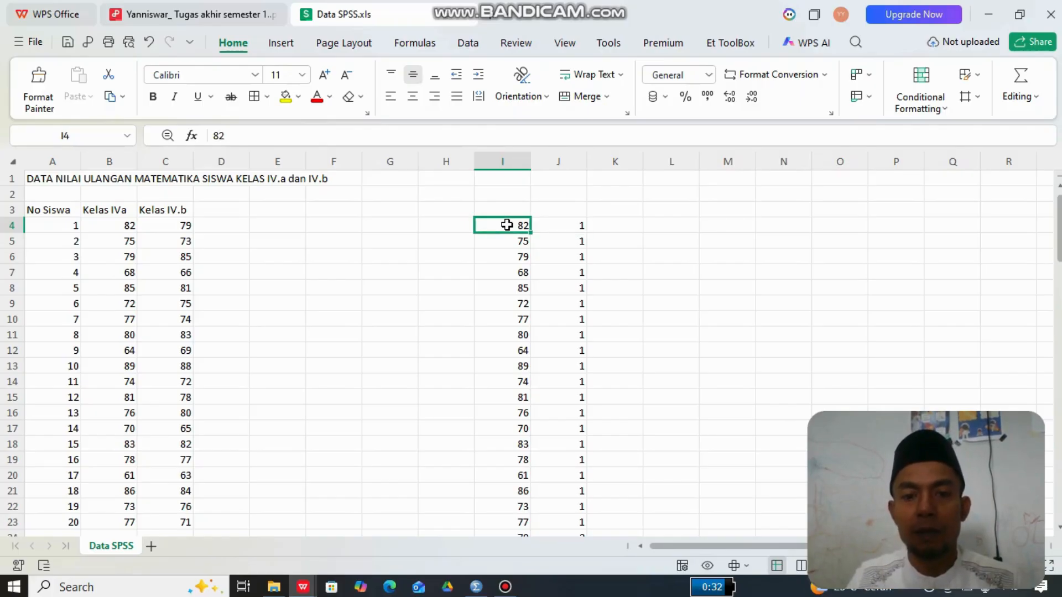
key(Right)
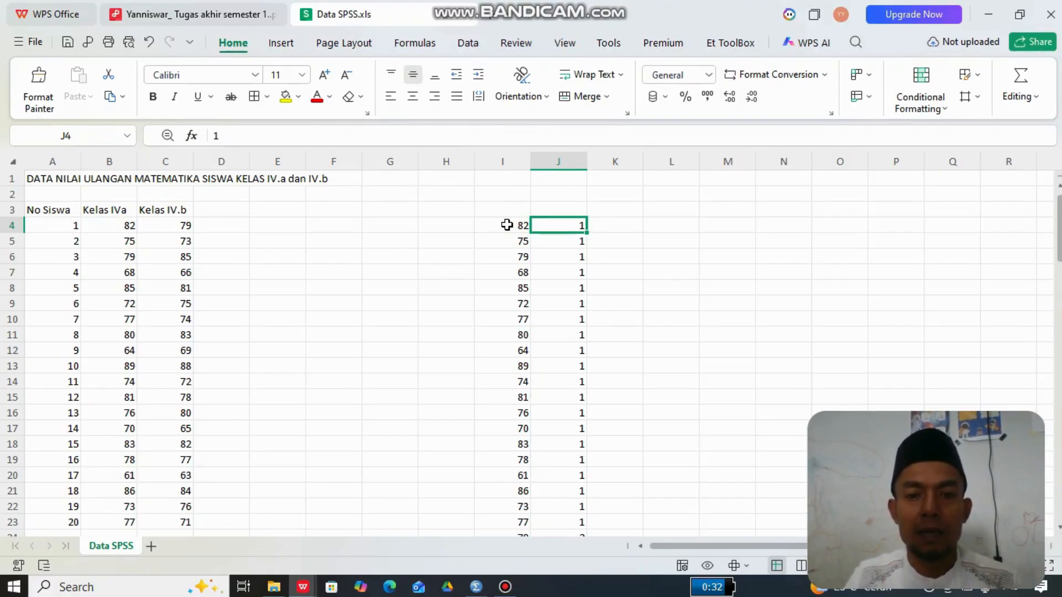
key(Down)
key(Down)
key(Down)
key(Down)
key(Down)
key(Down)
key(Down)
key(Down)
key(Down)
key(Down)
key(Down)
key(Down)
key(Down)
key(Down)
key(Down)
key(Down)
key(Down)
key(Down)
key(Down)
key(Down)
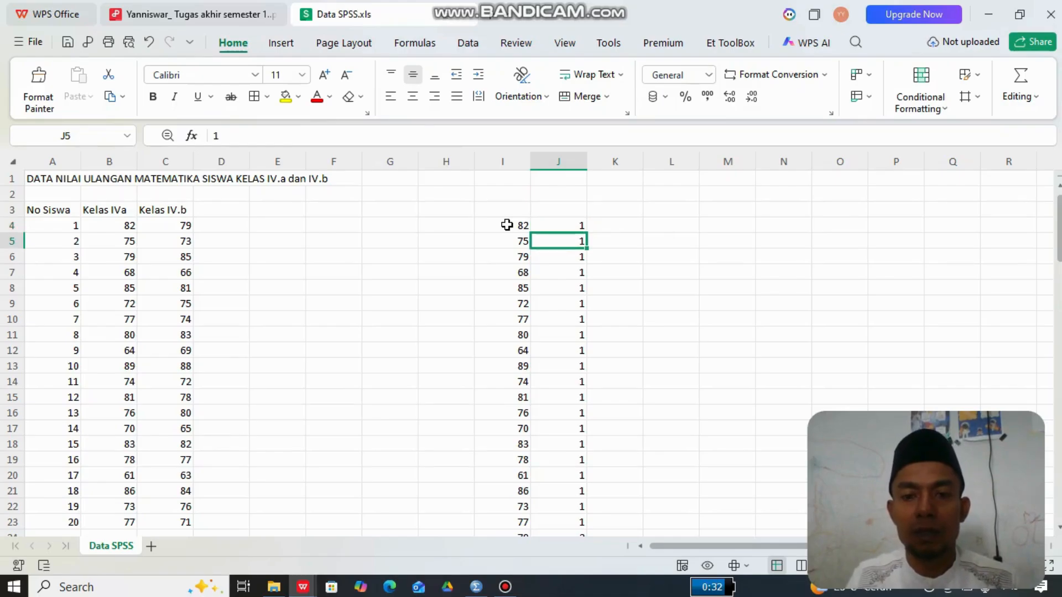
key(Up)
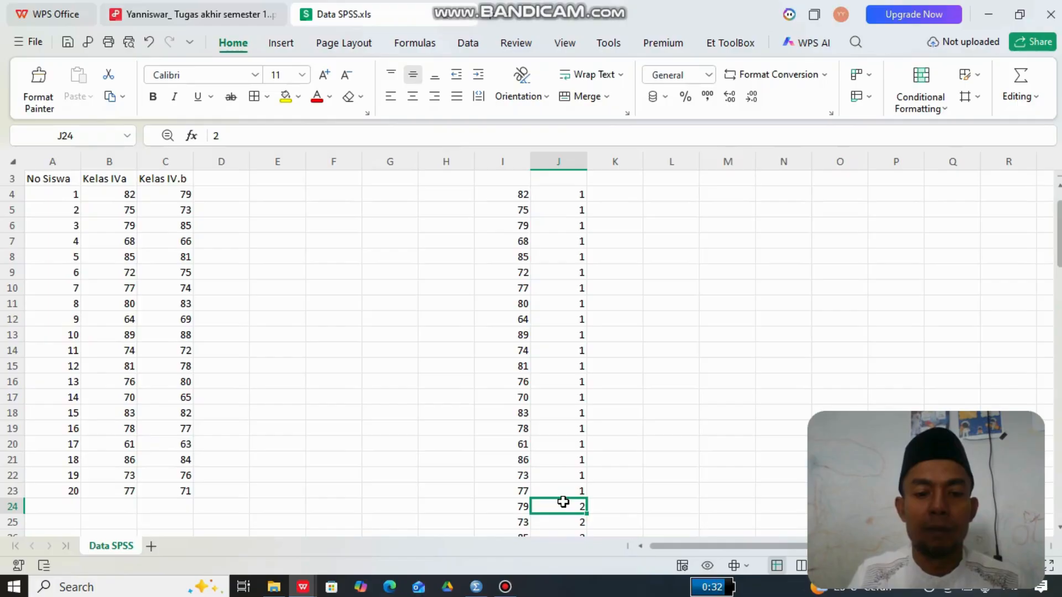
- Switch to the SPSS Data Editor and define the first variable with the name Hasil in Variable View
click(477, 589)
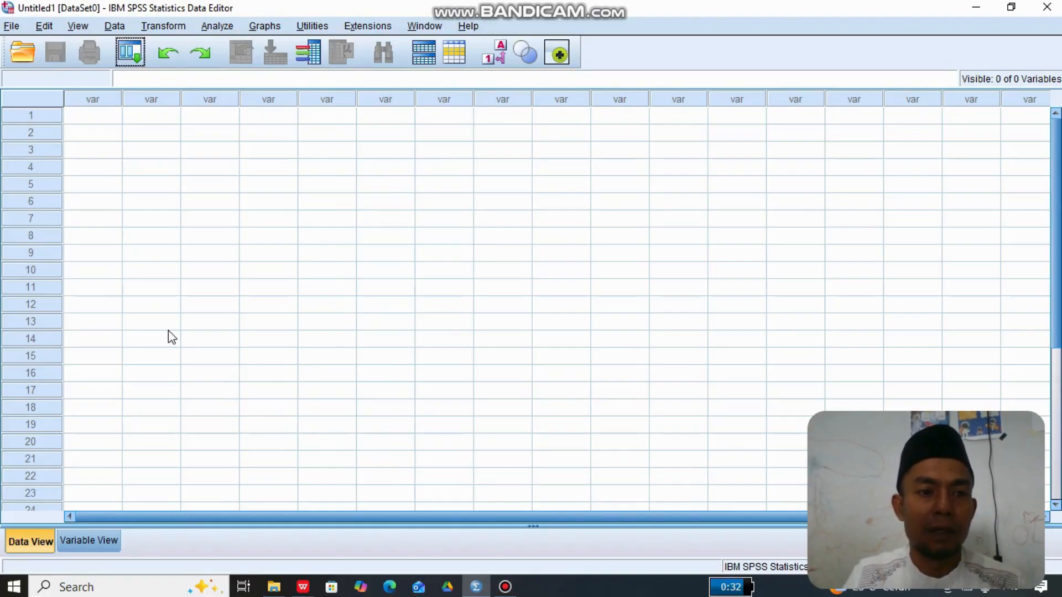
click(88, 542)
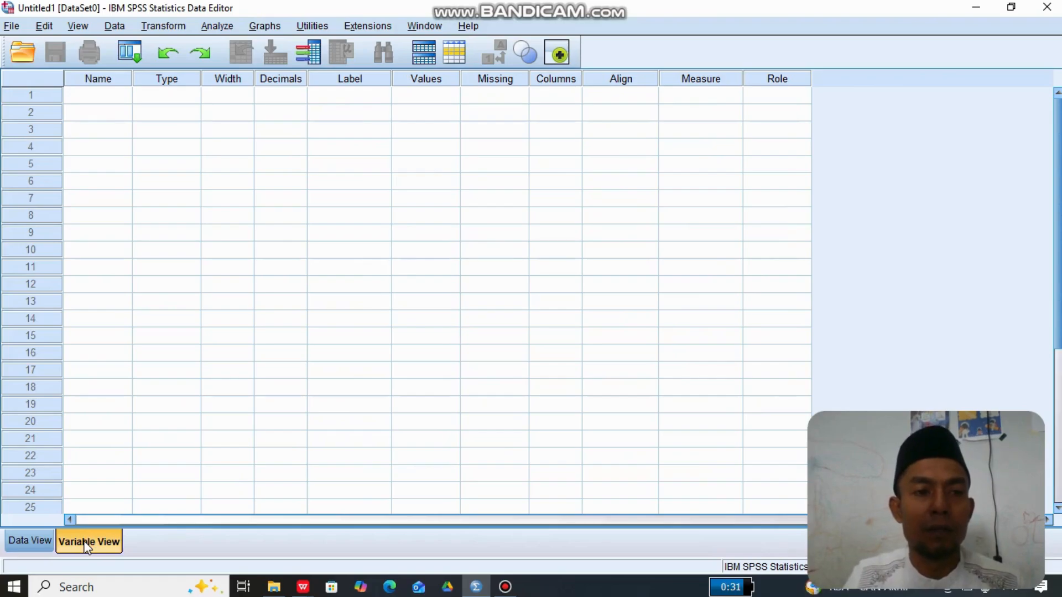
click(106, 99)
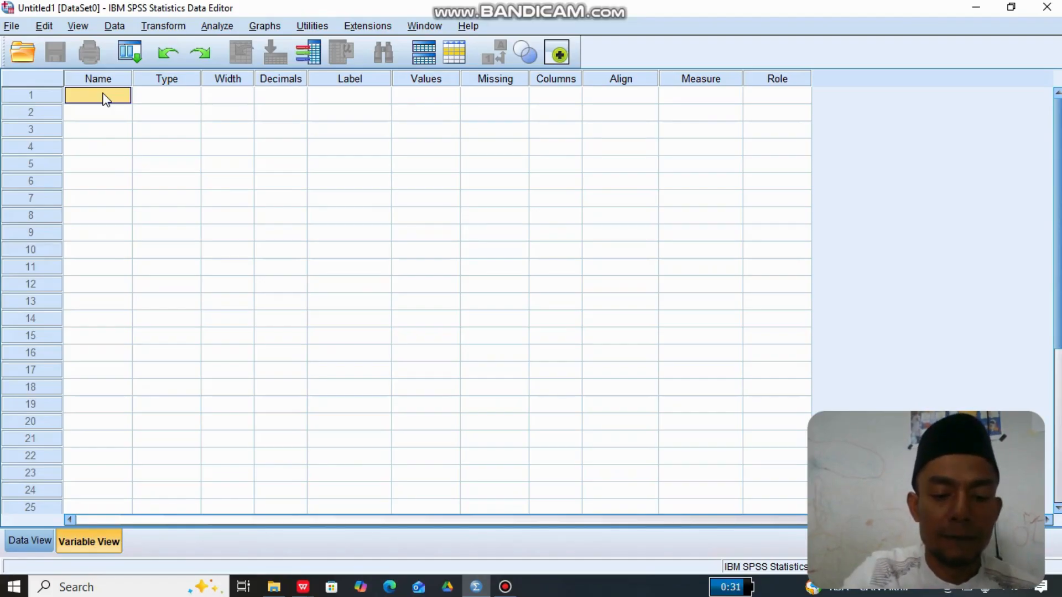
text(H)
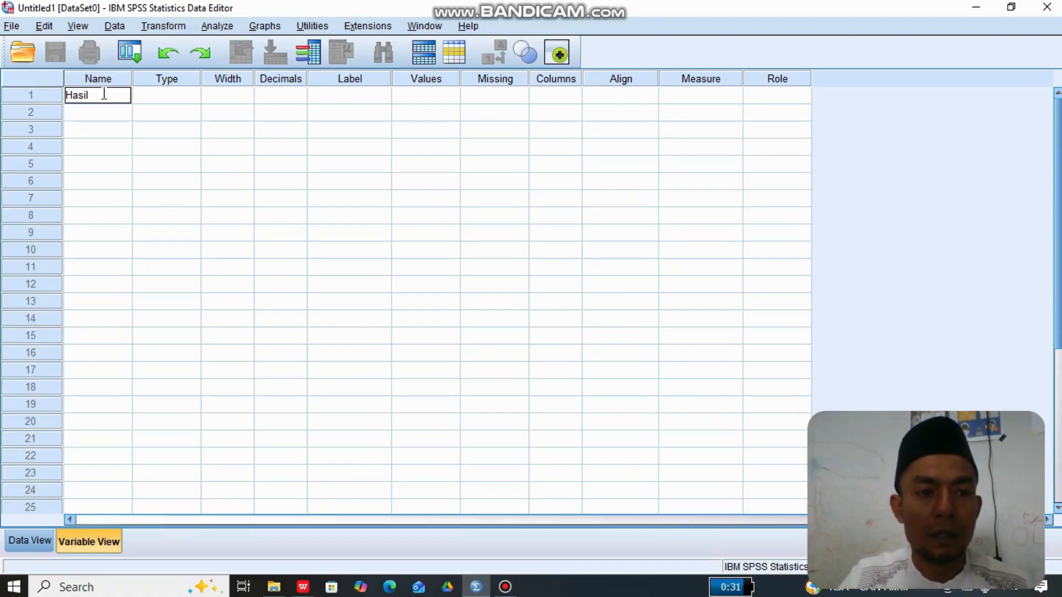
text(asil)
- Define a second variable named Kelas in the row below Hasil
click(90, 115)
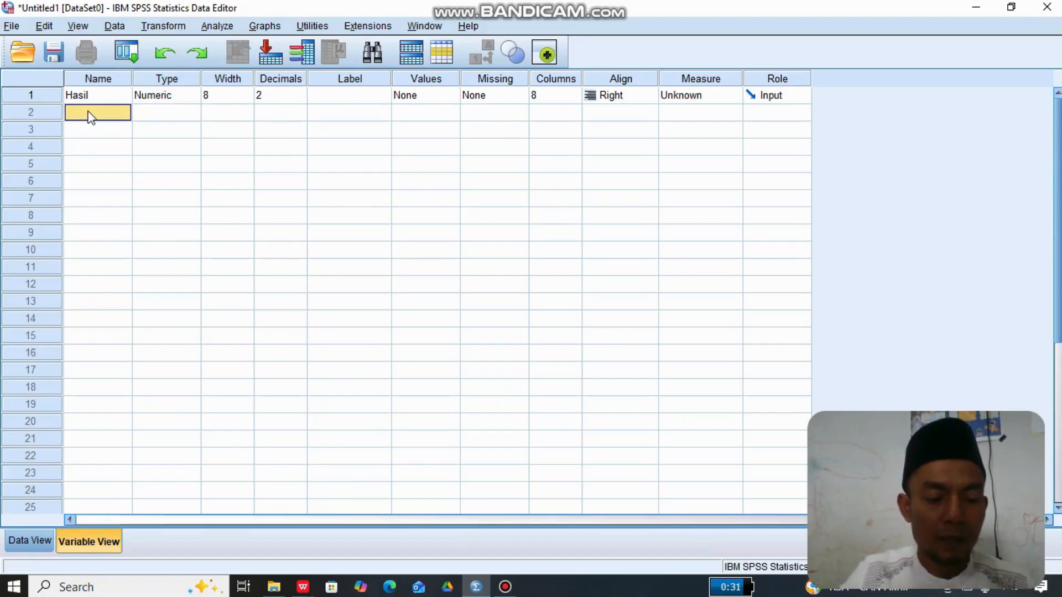
click(89, 113)
text(Ke)
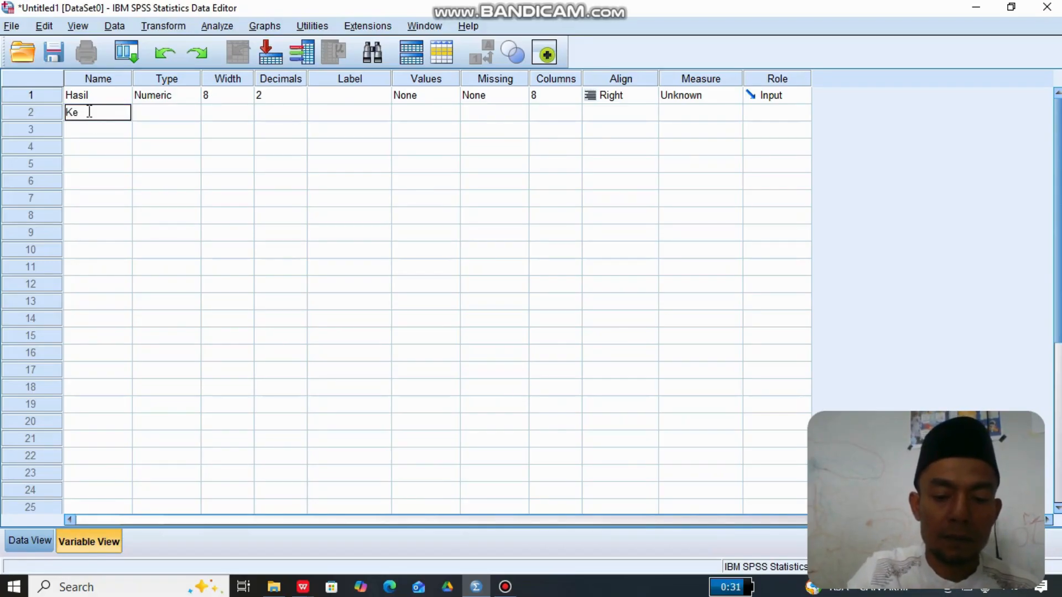
text(l)
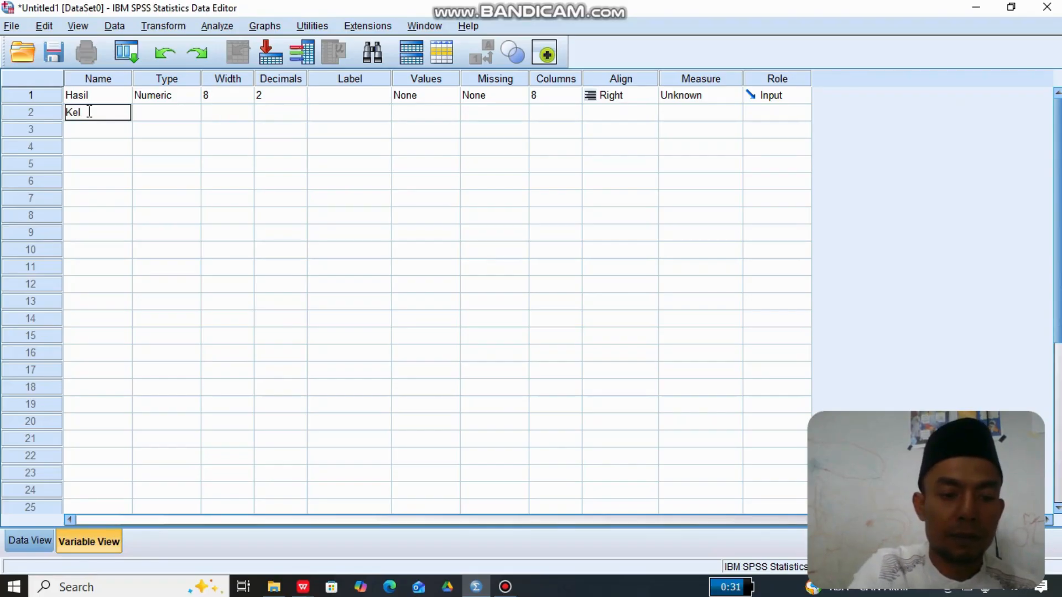
text(as)
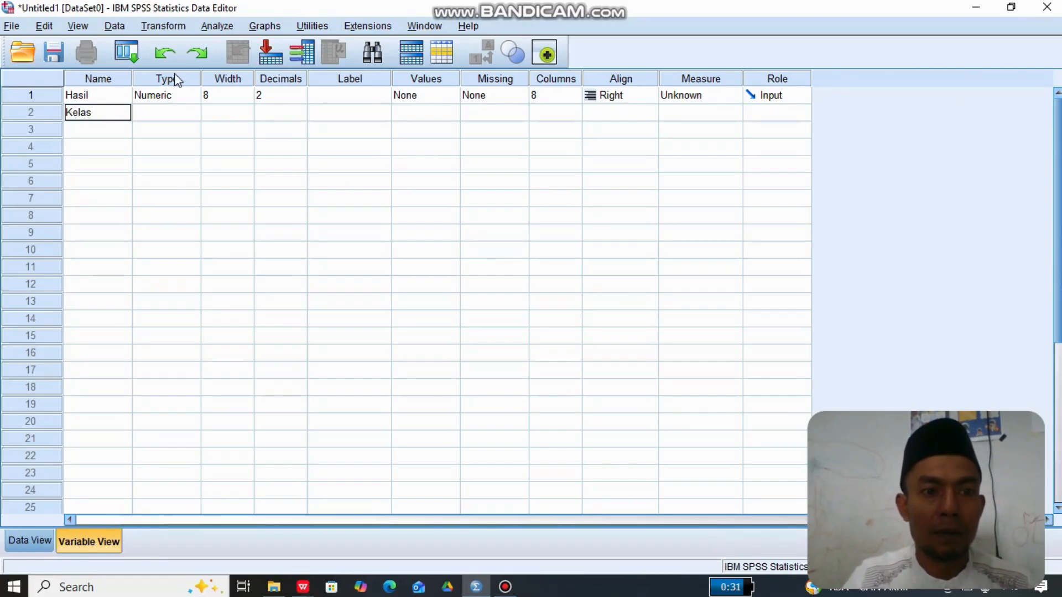
- Set the number of decimals to 0 for both the Hasil and Kelas variables
click(295, 92)
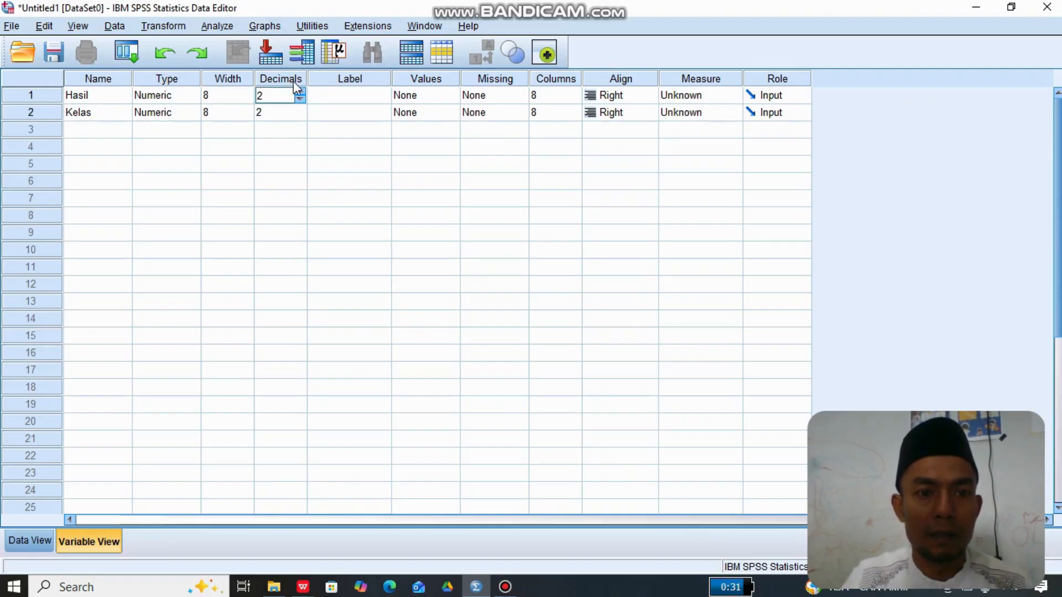
click(301, 99)
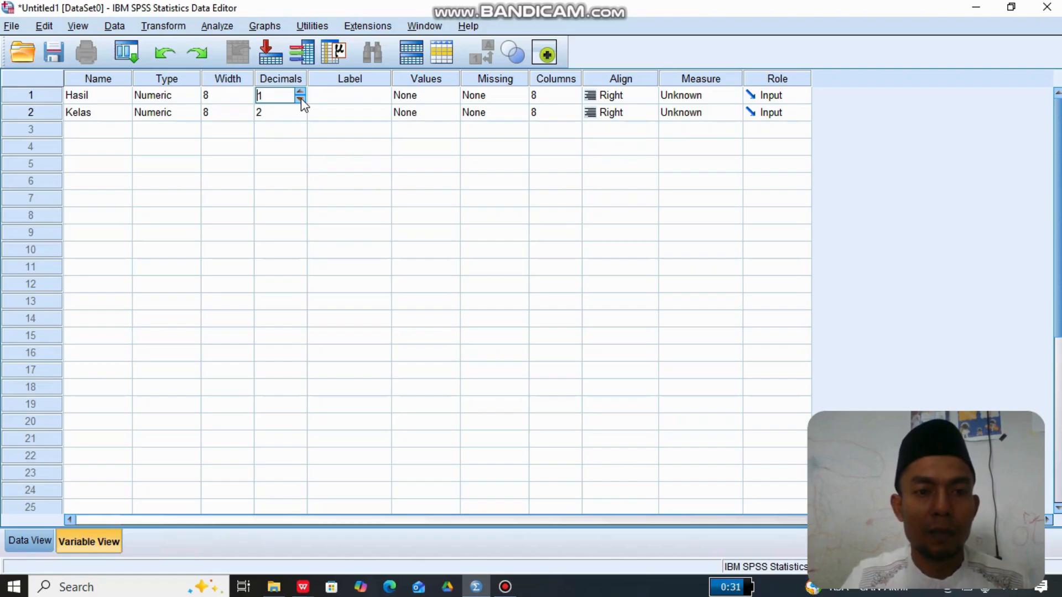
click(300, 99)
click(296, 112)
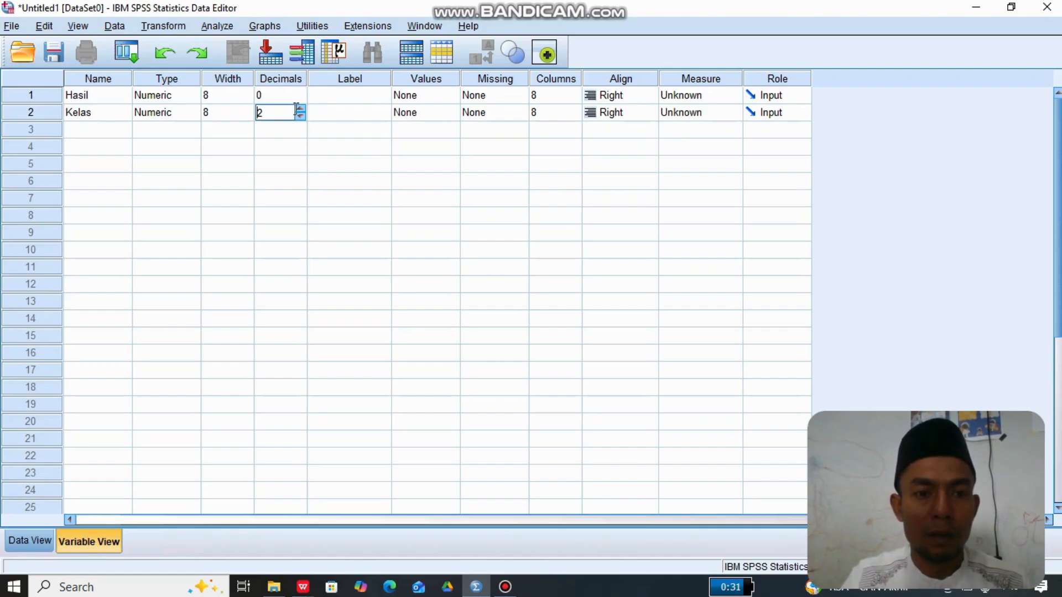
click(302, 117)
click(301, 116)
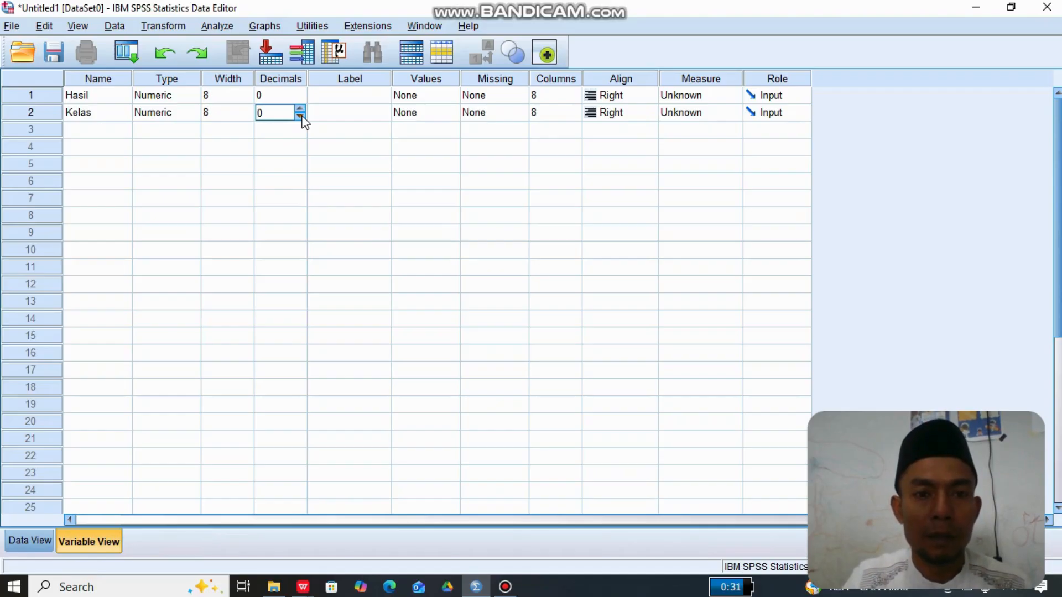
- Give the Hasil variable the label "Hasil belajar kelas IV"
click(352, 99)
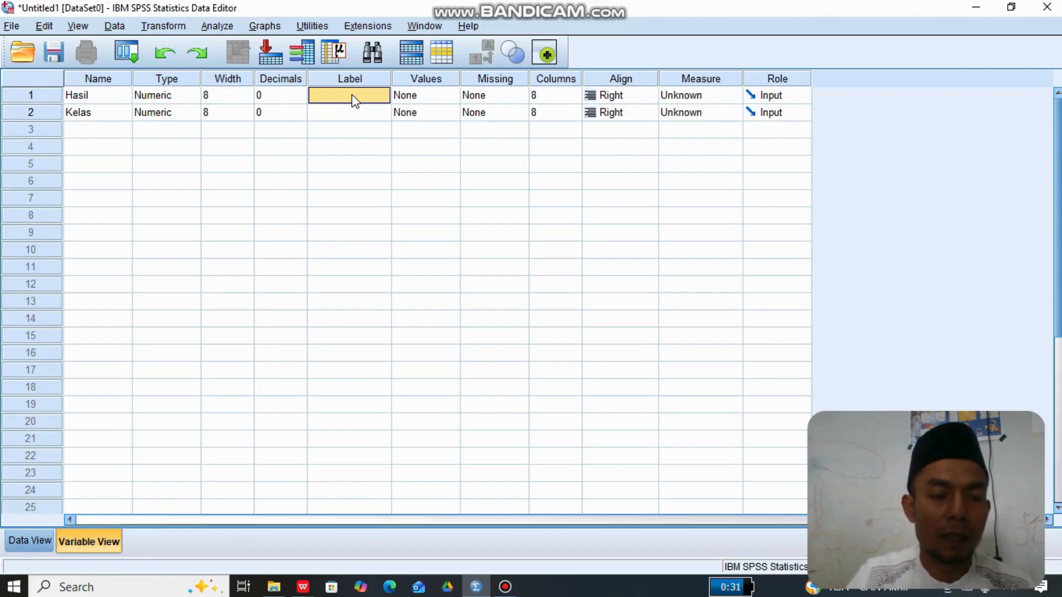
click(353, 95)
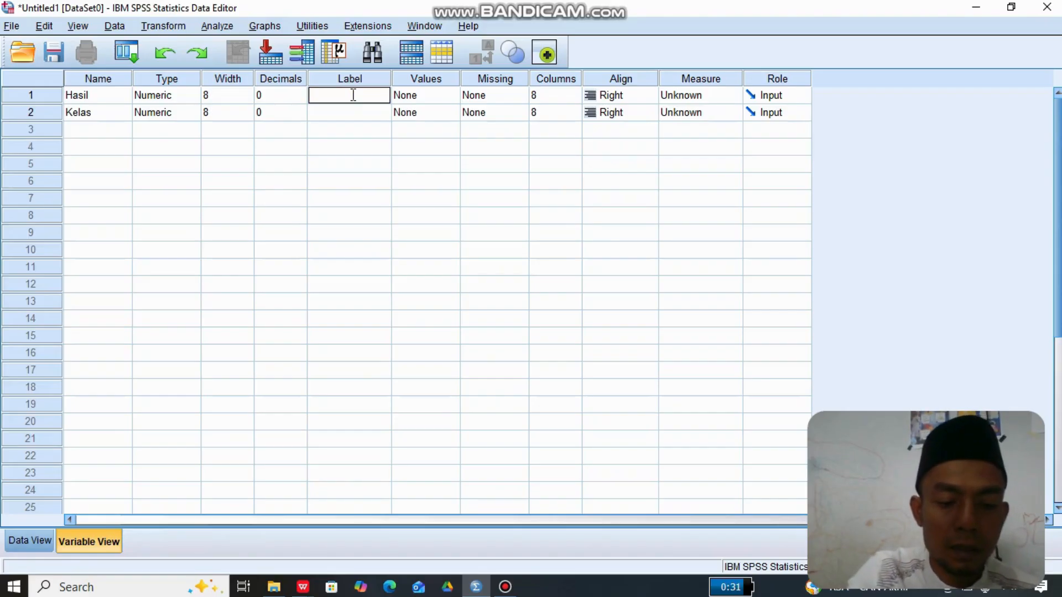
text(H)
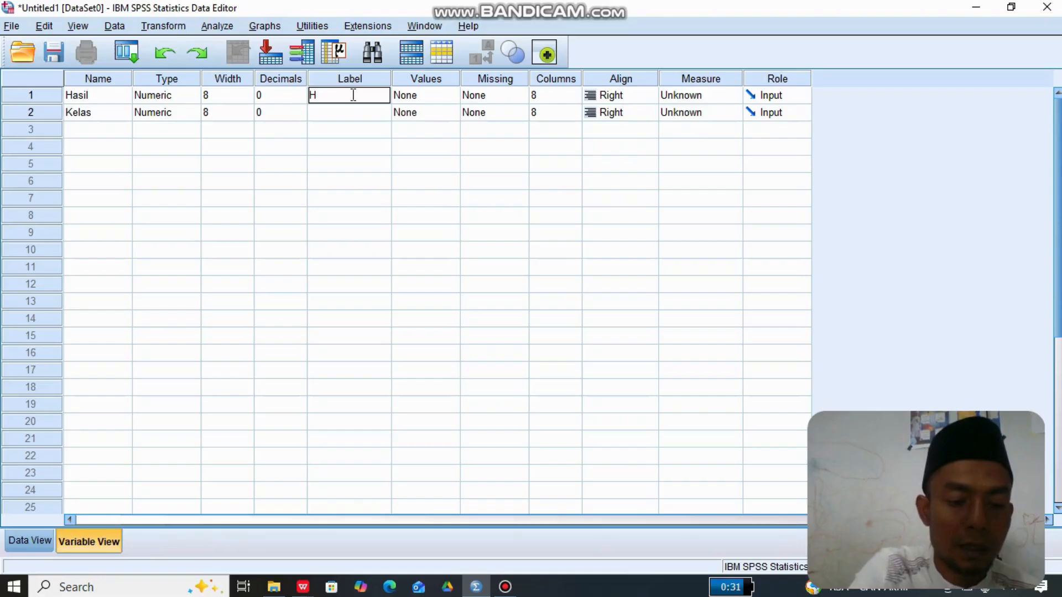
text(asil)
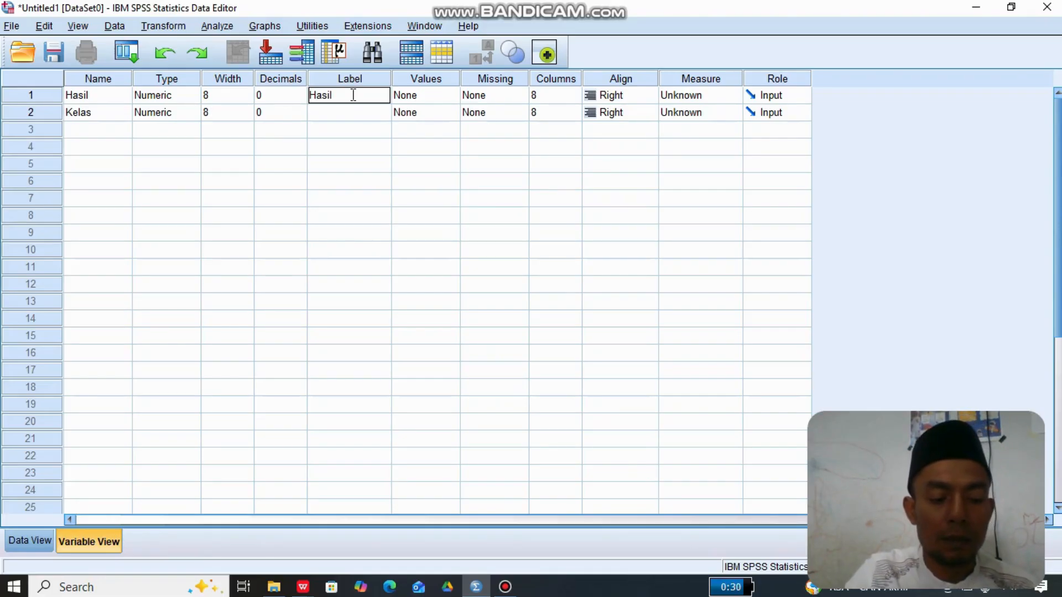
text( be)
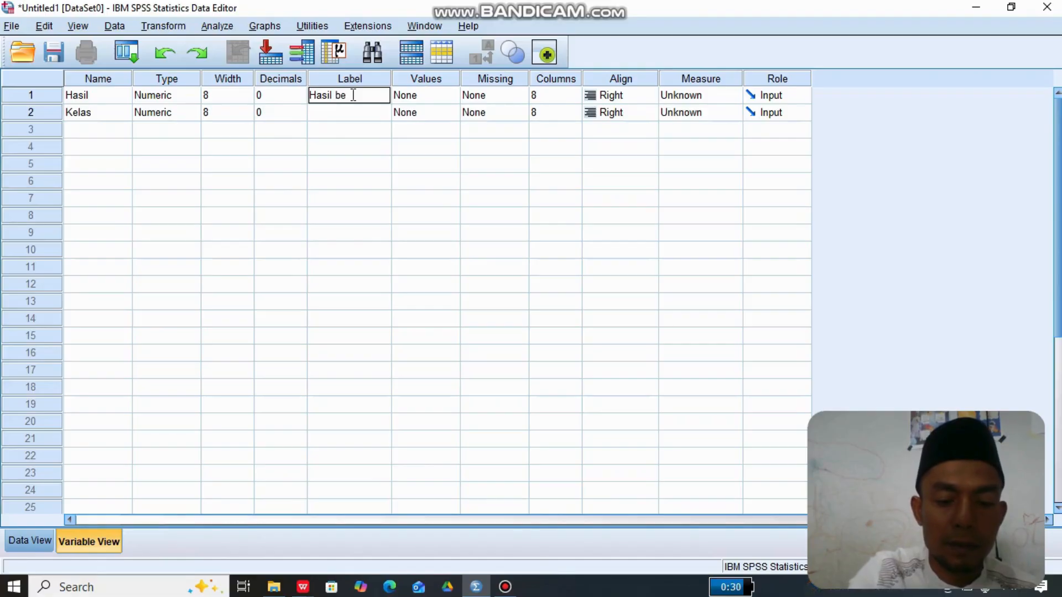
text(lajar)
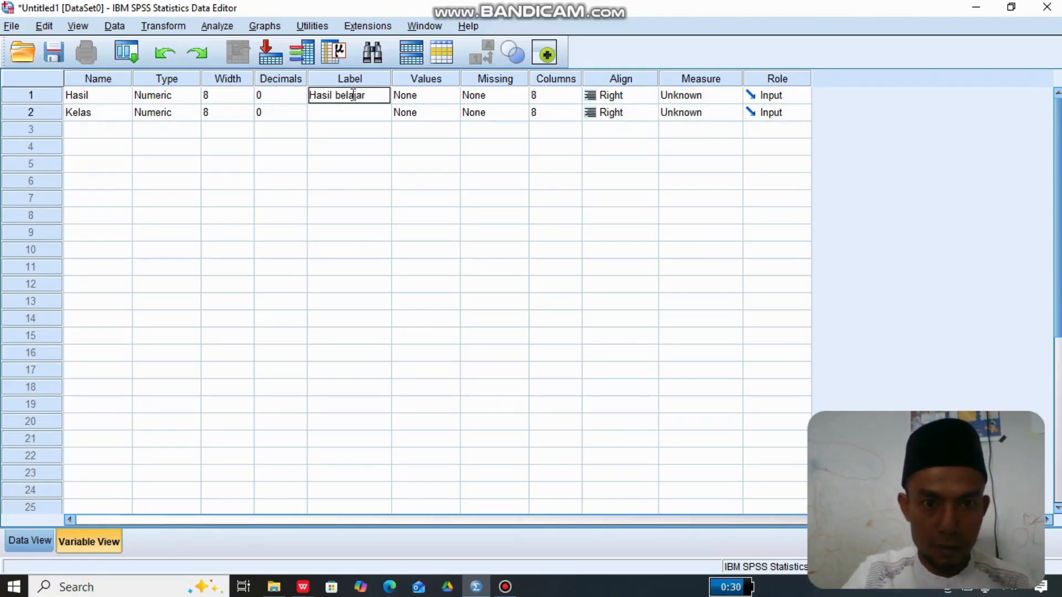
text( ke)
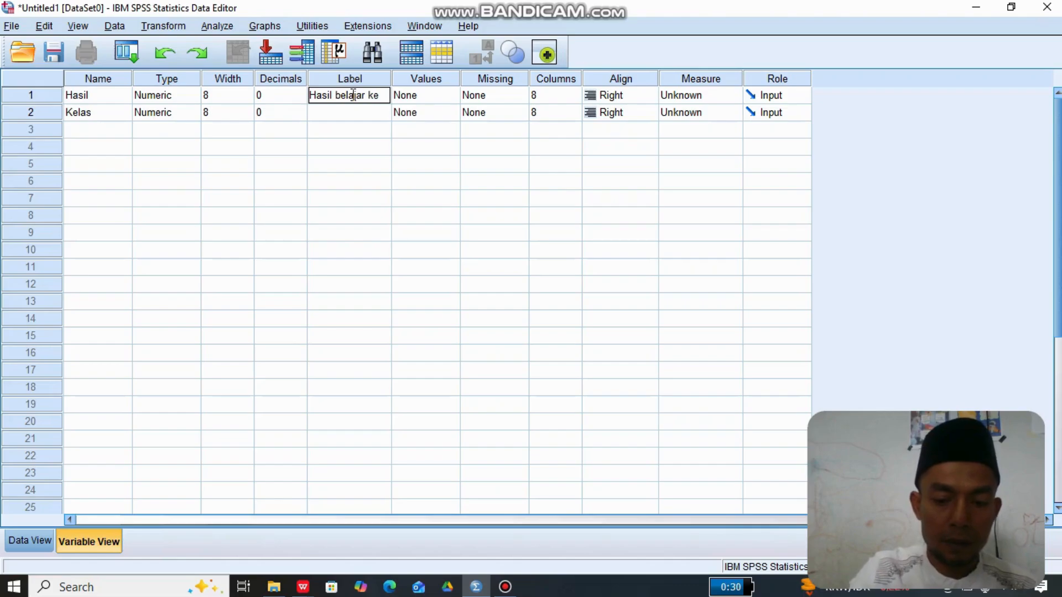
text(las)
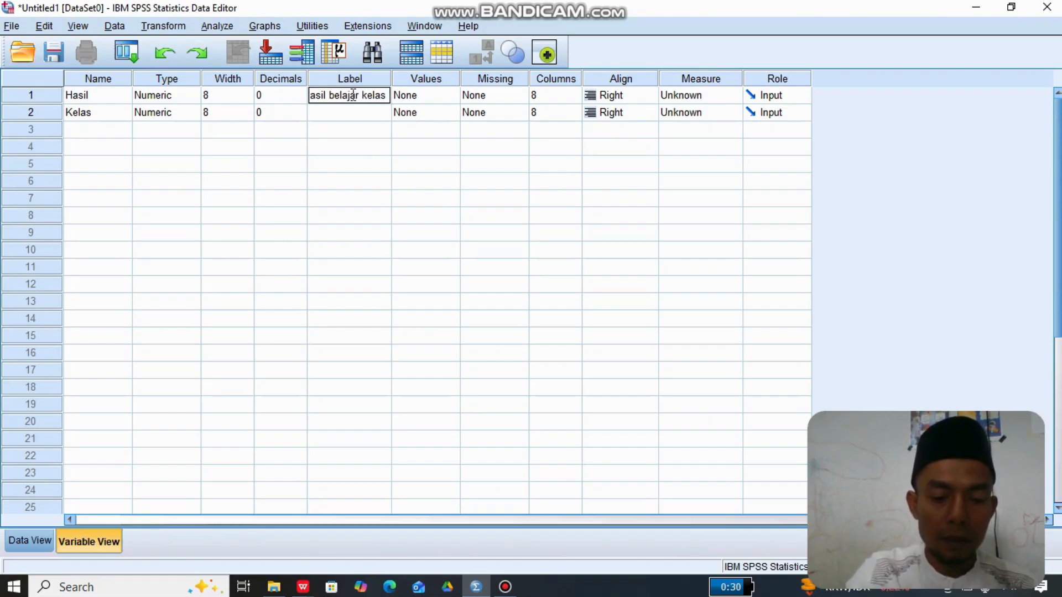
text( IV)
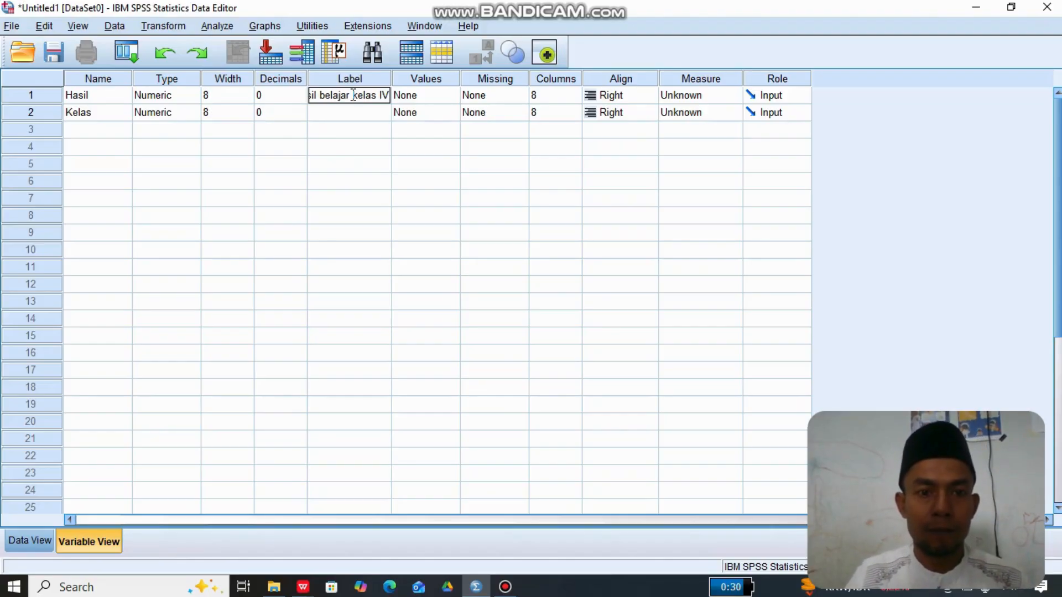
click(370, 144)
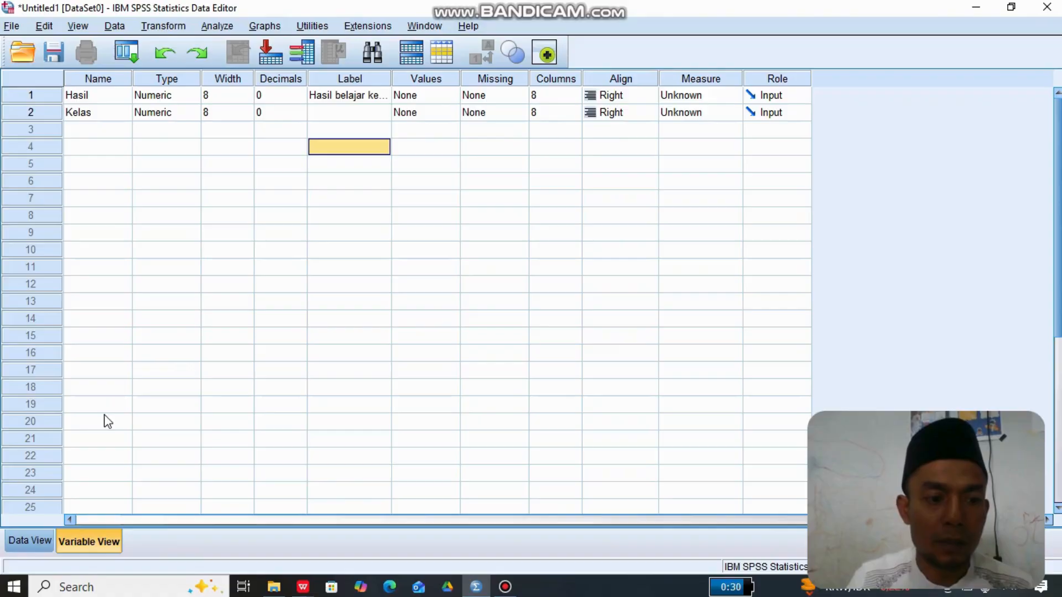
- Show the Data View of the SPSS dataset and switch to the Data SPSS.xls workbook in WPS Office
click(32, 541)
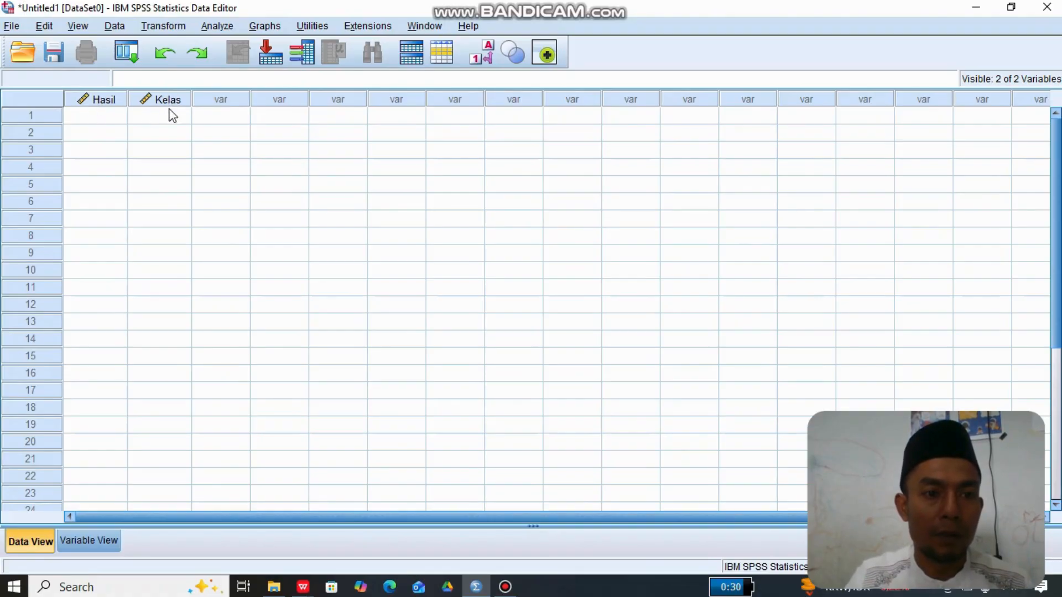
mouse_move(167, 100)
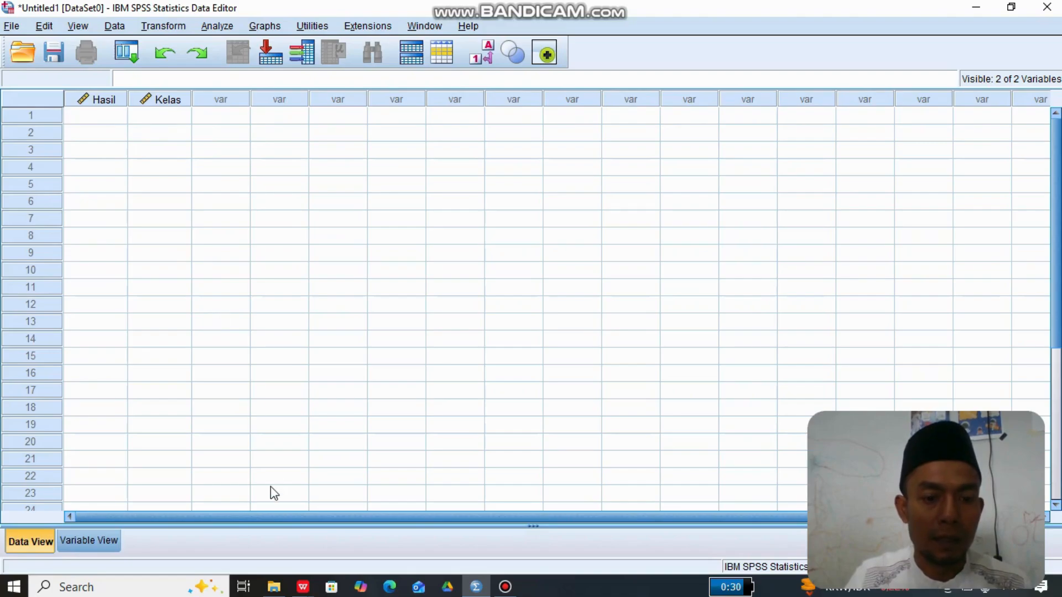
mouse_move(304, 586)
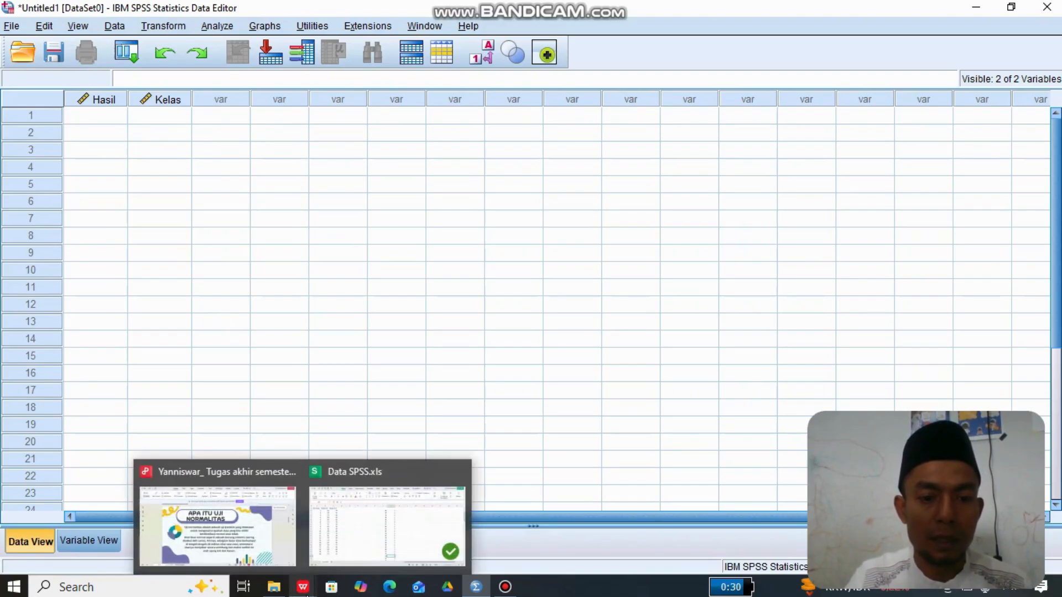
click(369, 520)
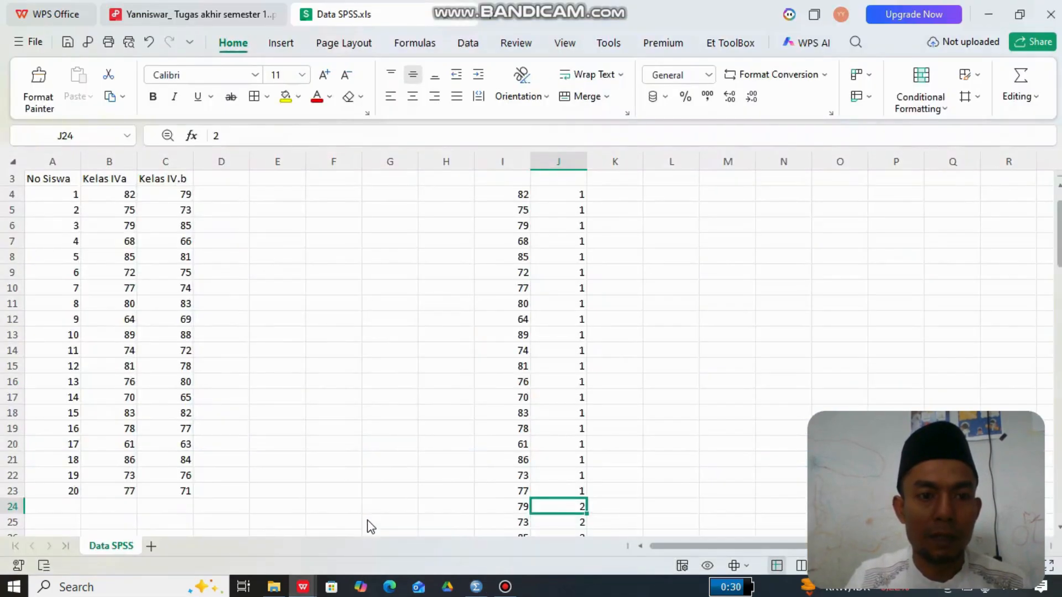
- Copy the stacked scores with their class codes from the range I4:J43 of the Data SPSS sheet
click(267, 325)
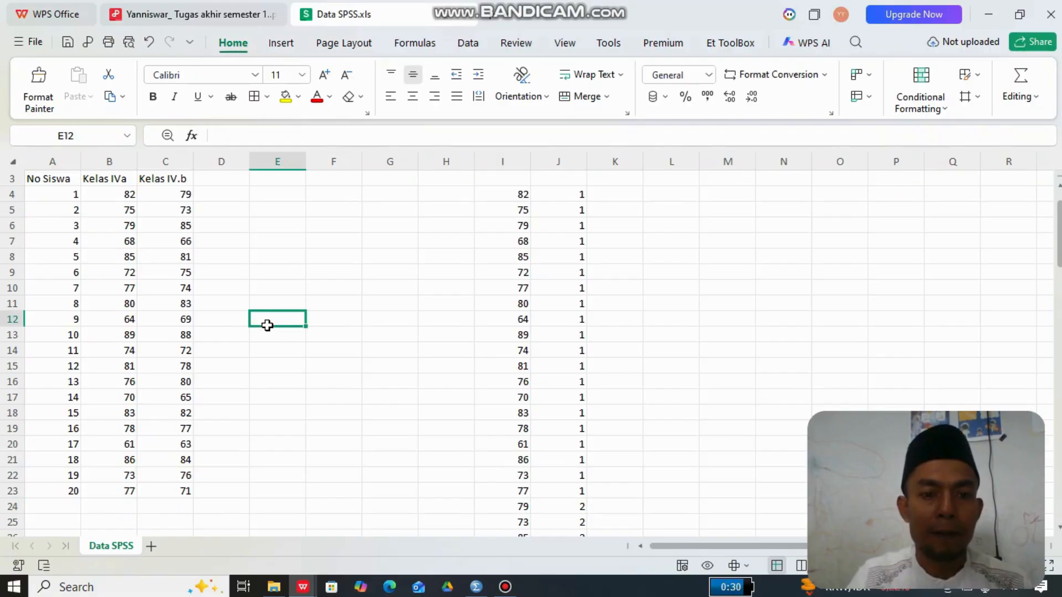
key(Up)
key(Up)
key(Up)
key(Up)
key(Up)
key(Up)
key(Up)
key(Up)
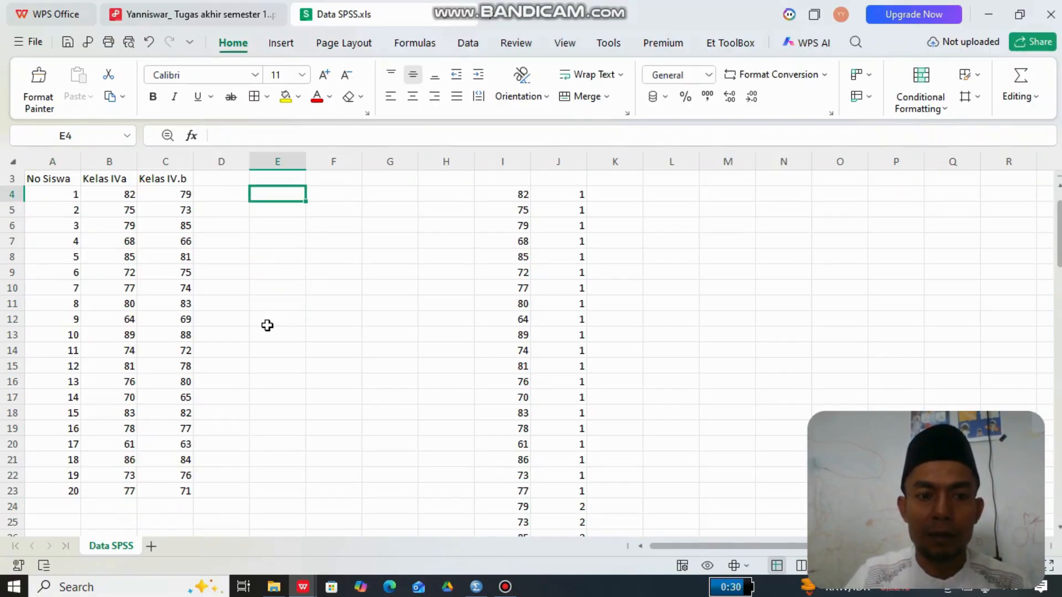
key(Right)
key(Right)
key(Right)
key(Right)
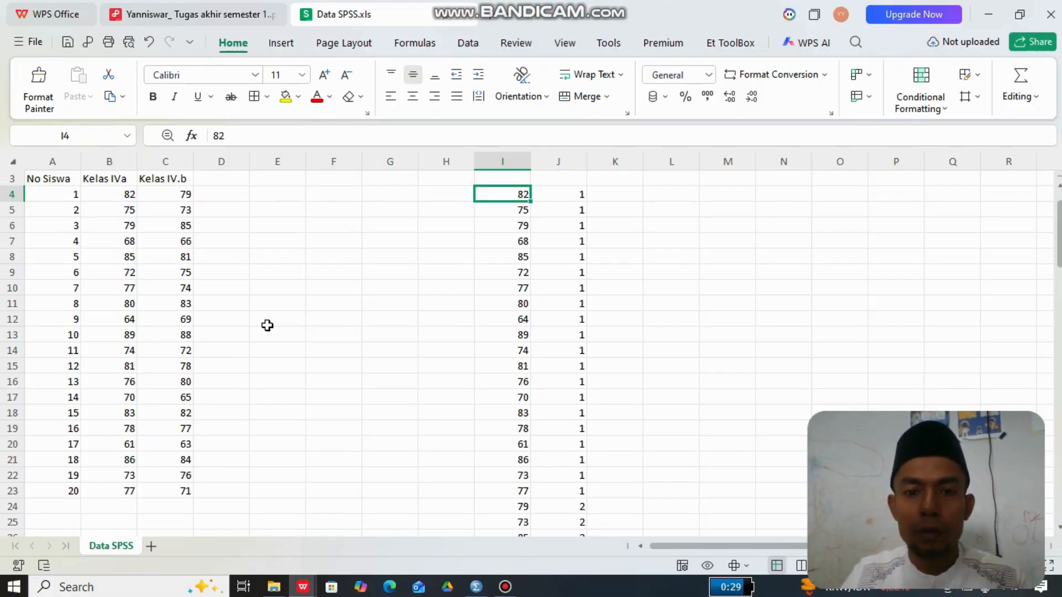
key(shift+Right)
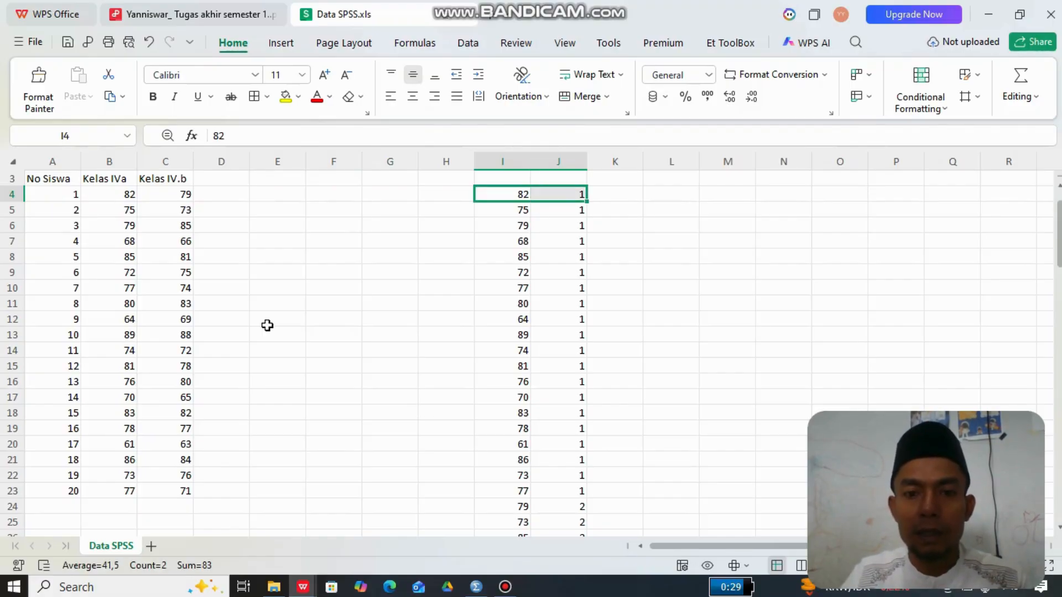
key(shift+Down)
key(shift+Down)
key(shift+Down)
key(shift+Down)
key(shift+Down)
key(shift+Down)
key(shift+Down)
key(shift+Down)
key(shift+Down)
key(shift+Down)
key(shift+Down)
key(shift+Down)
key(shift+Down)
key(shift+Down)
key(shift+Down)
key(shift+Down)
key(shift+Down)
key(shift+Down)
key(shift+Down)
key(shift+Down)
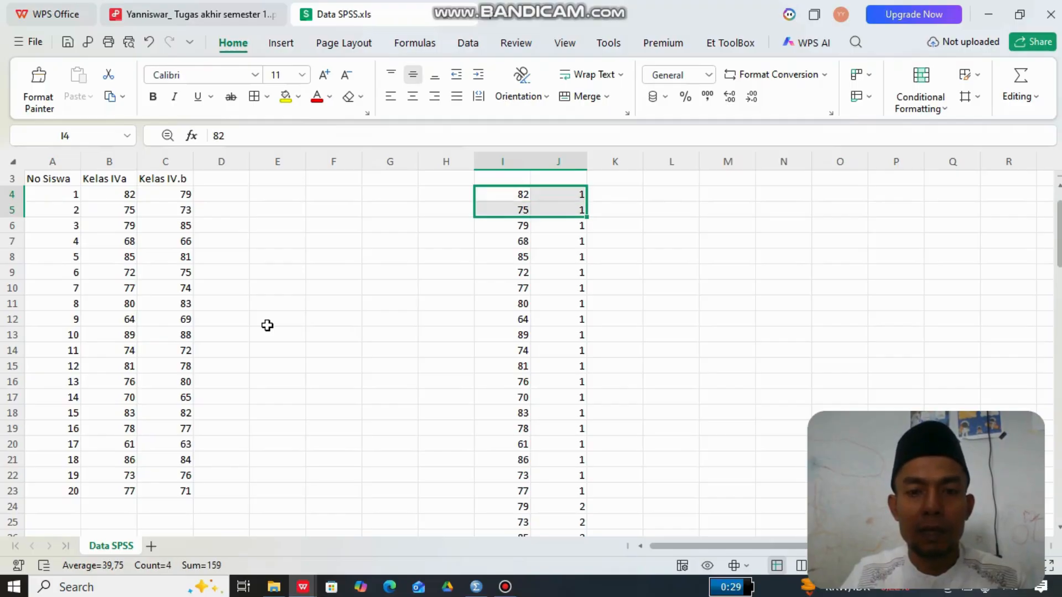
key(shift+Down)
key(shift+Down)
key(shift+Down)
key(shift+Down)
key(shift+Down)
key(shift+Down)
key(shift+Down)
key(shift+Down)
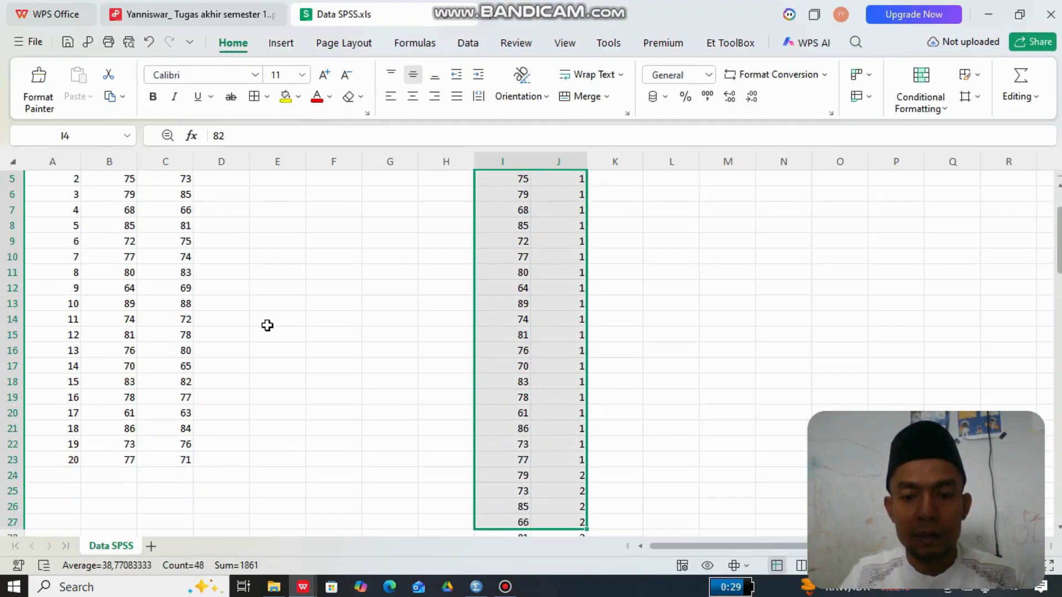
key(shift+Down)
key(shift+Down)
key(shift+Down)
key(shift+Down)
key(shift+Down)
key(shift+Down)
key(shift+Down)
key(shift+Down)
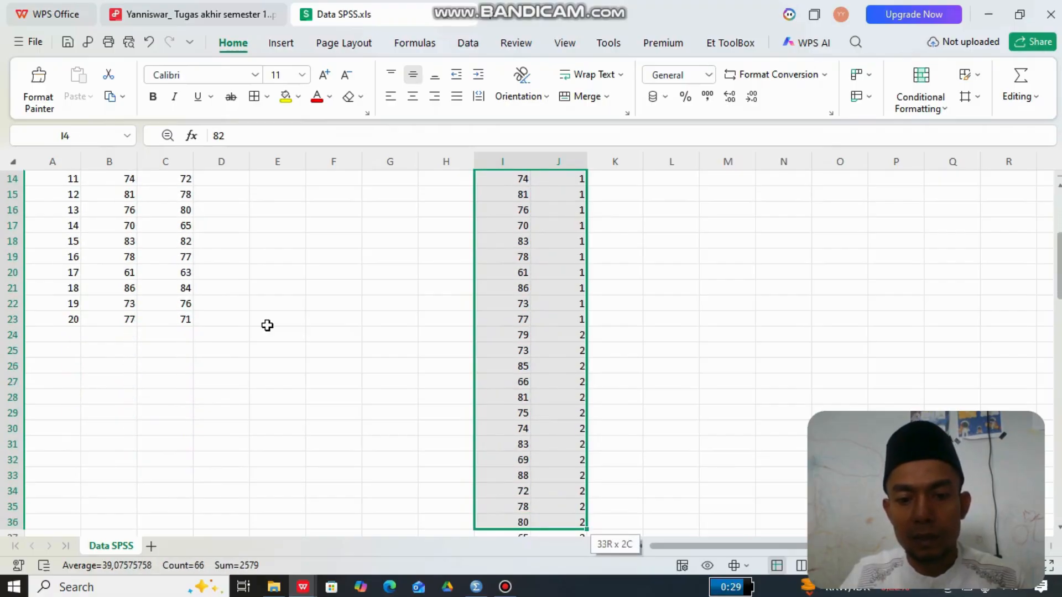
scroll(267, 325, down, 1)
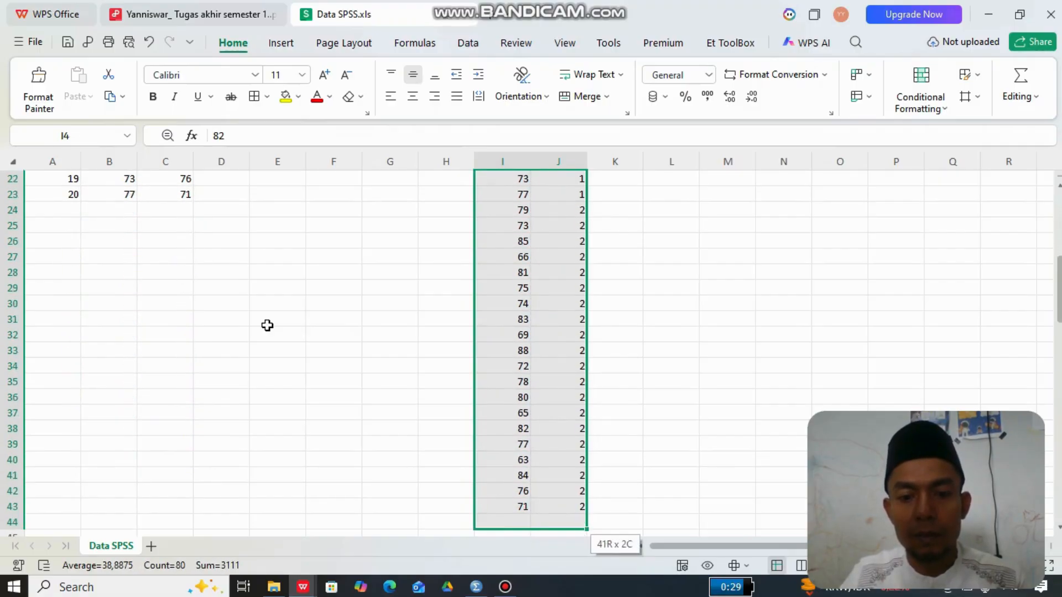
key(shift+Down)
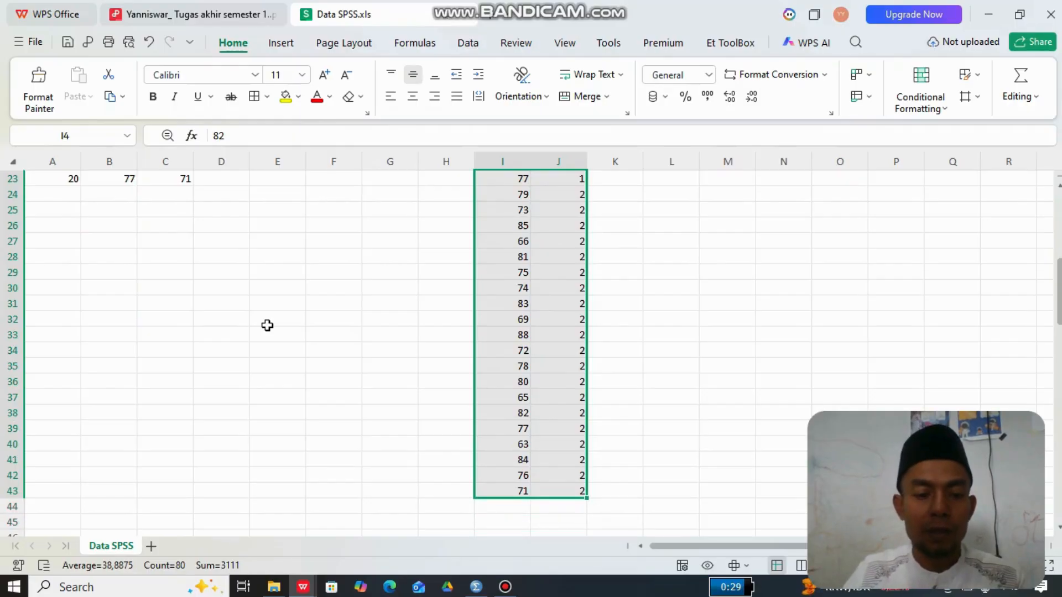
key(ctrl+c)
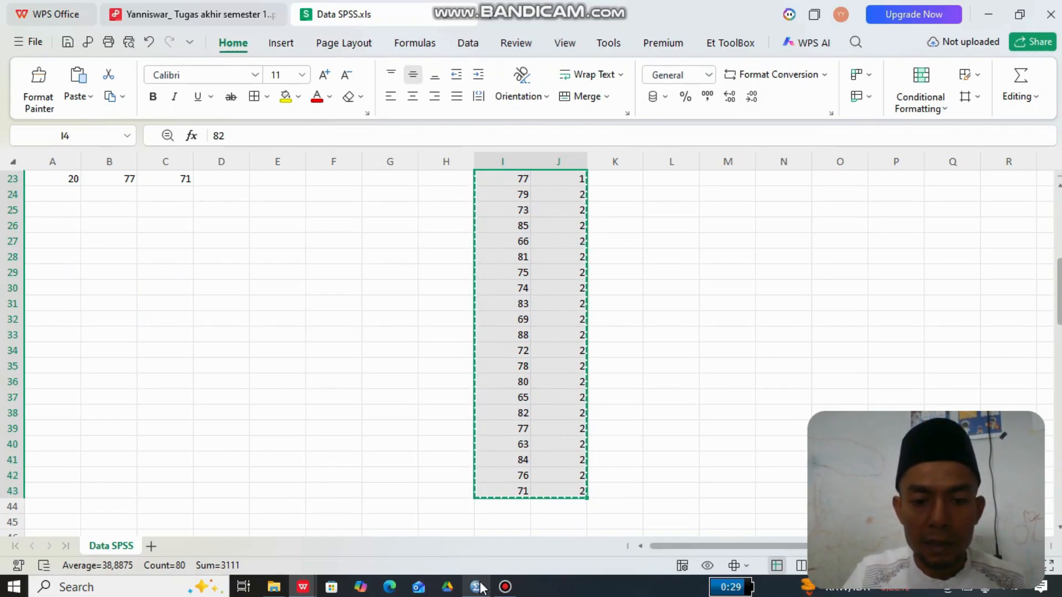
- Switch to the SPSS Data Editor and paste the copied data starting at row 1 of the Hasil variable
mouse_move(478, 585)
click(462, 525)
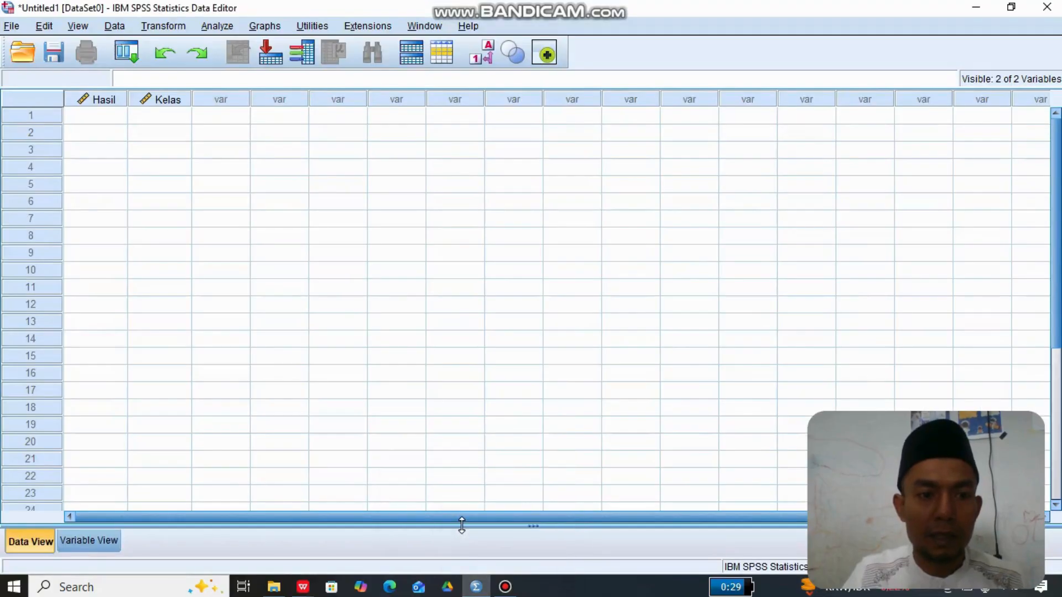
click(98, 117)
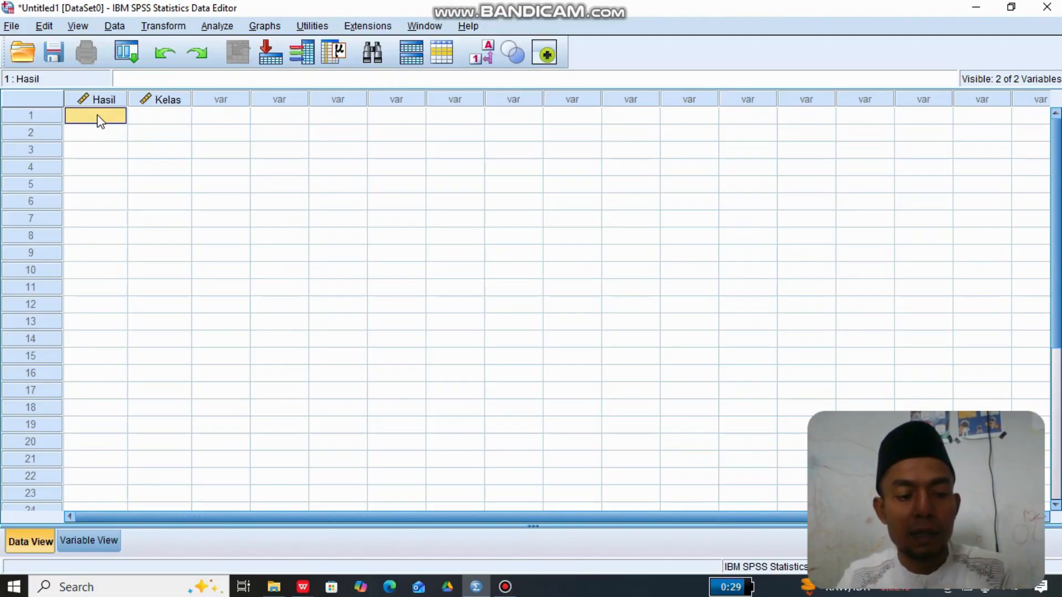
key(ctrl+v)
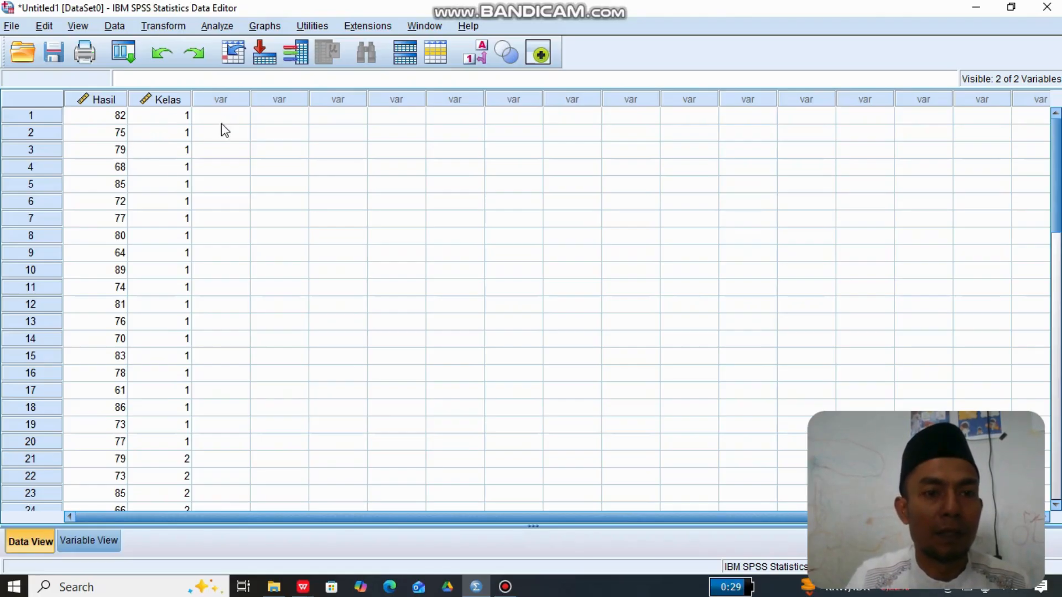
- Start an Explore analysis with Hasil belajar kelas IV as the dependent variable and Kelas as the factor
click(217, 26)
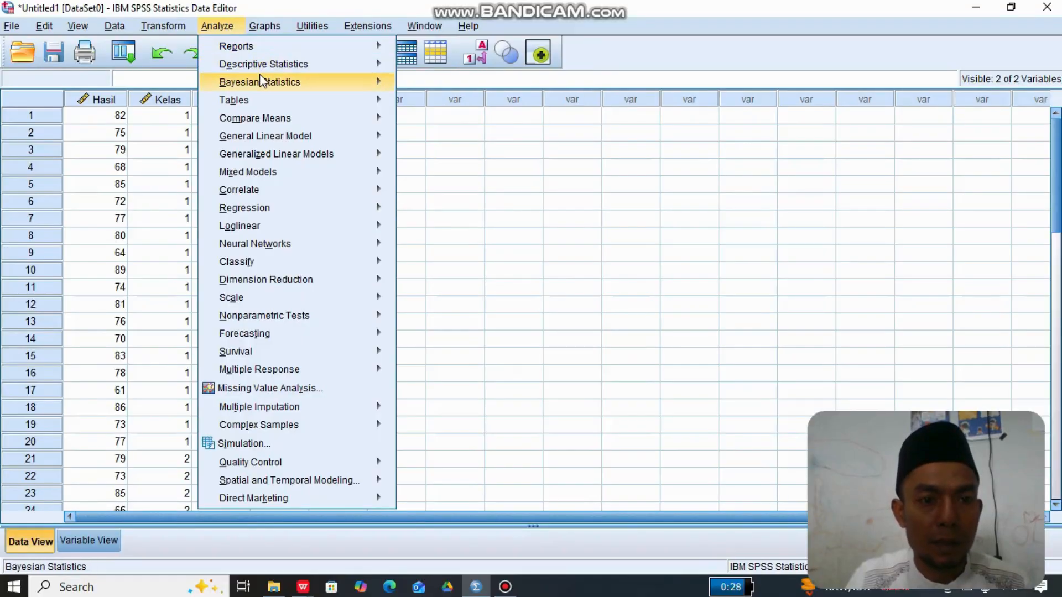
mouse_move(269, 69)
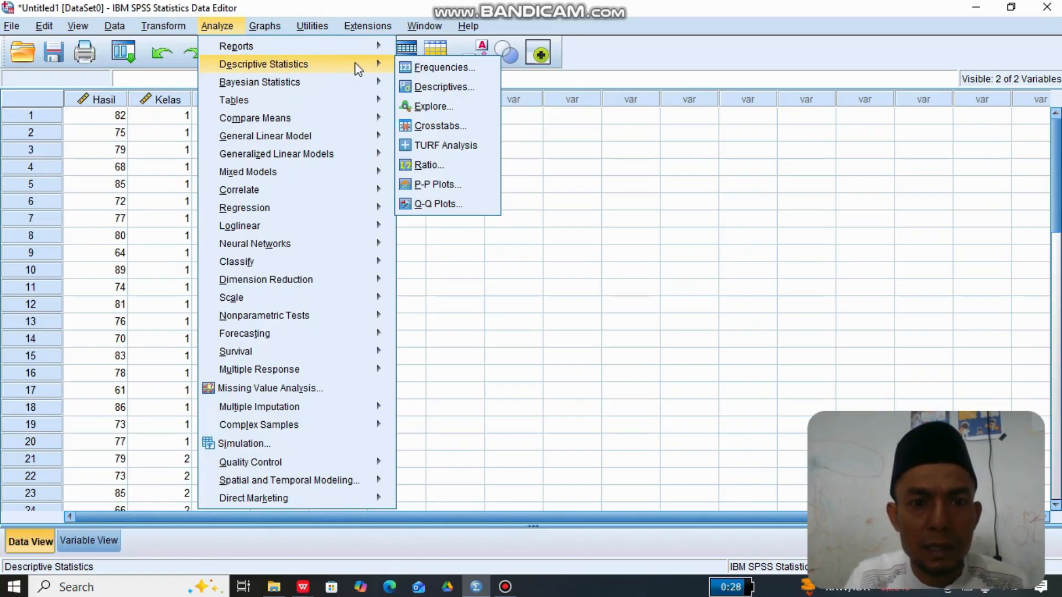
click(437, 107)
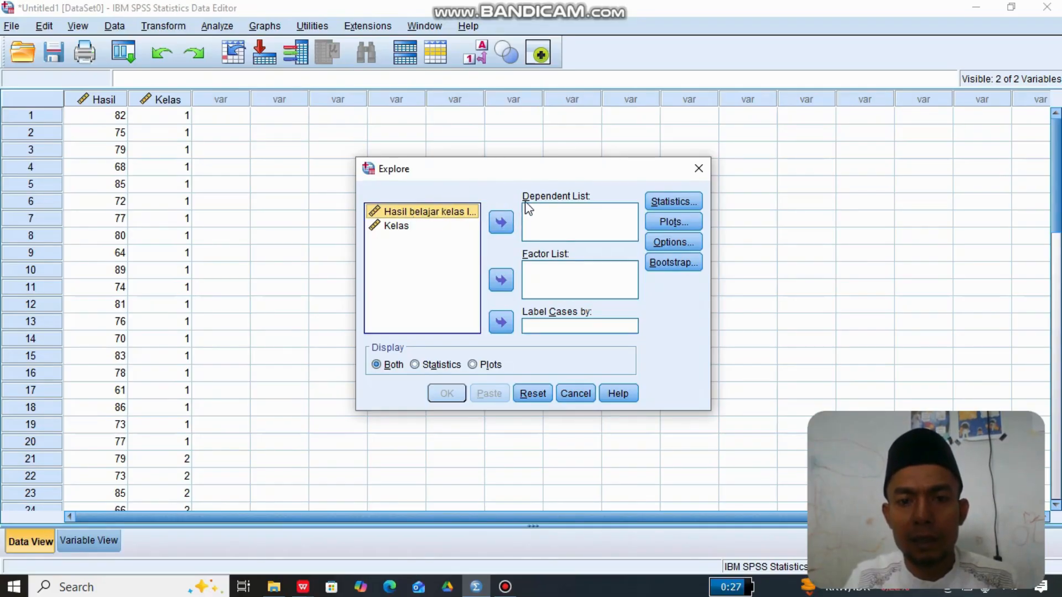
click(501, 224)
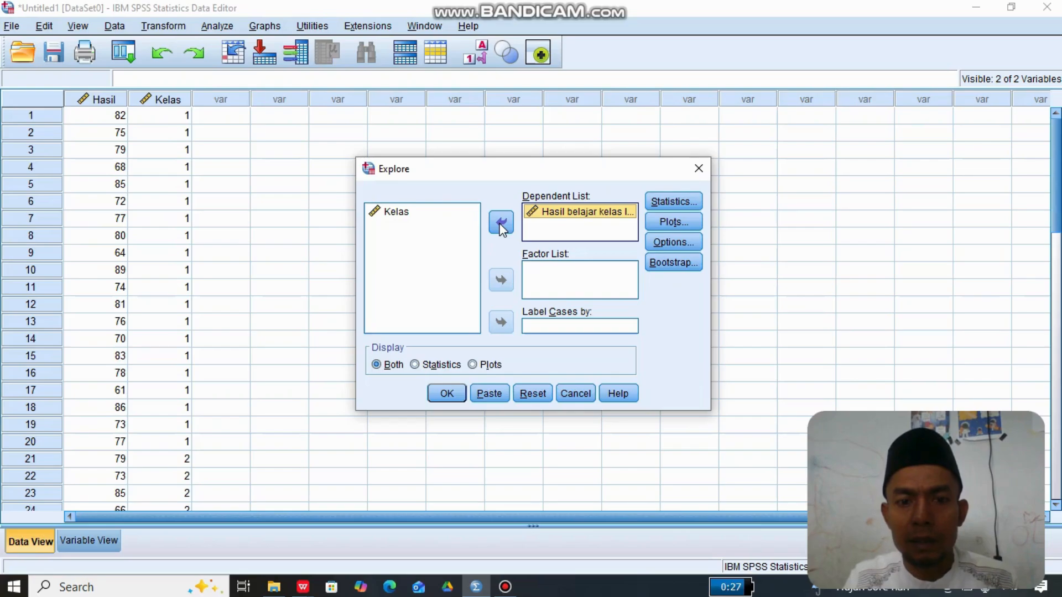
click(410, 216)
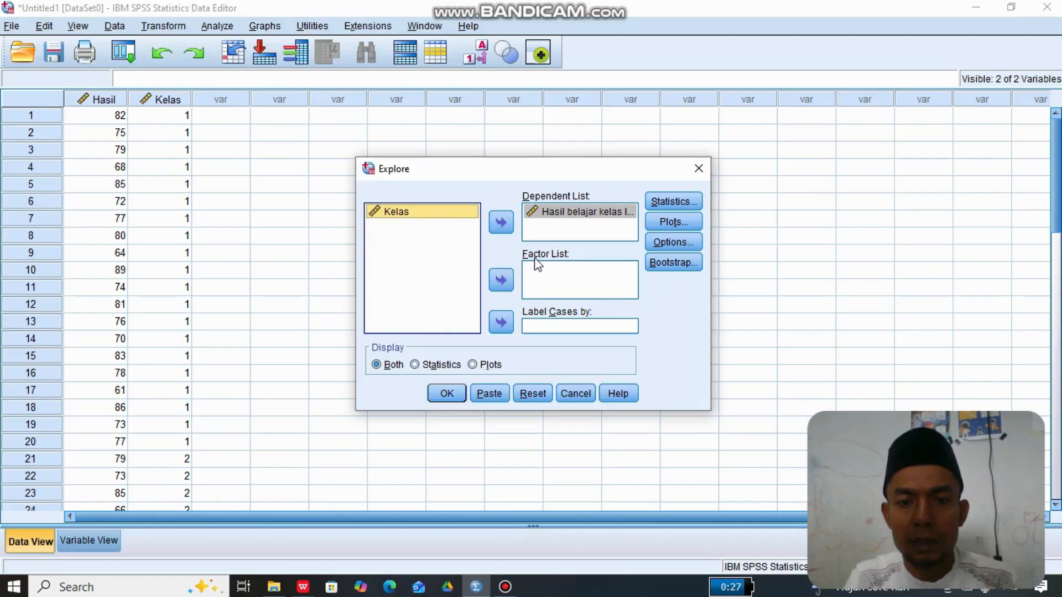
click(502, 281)
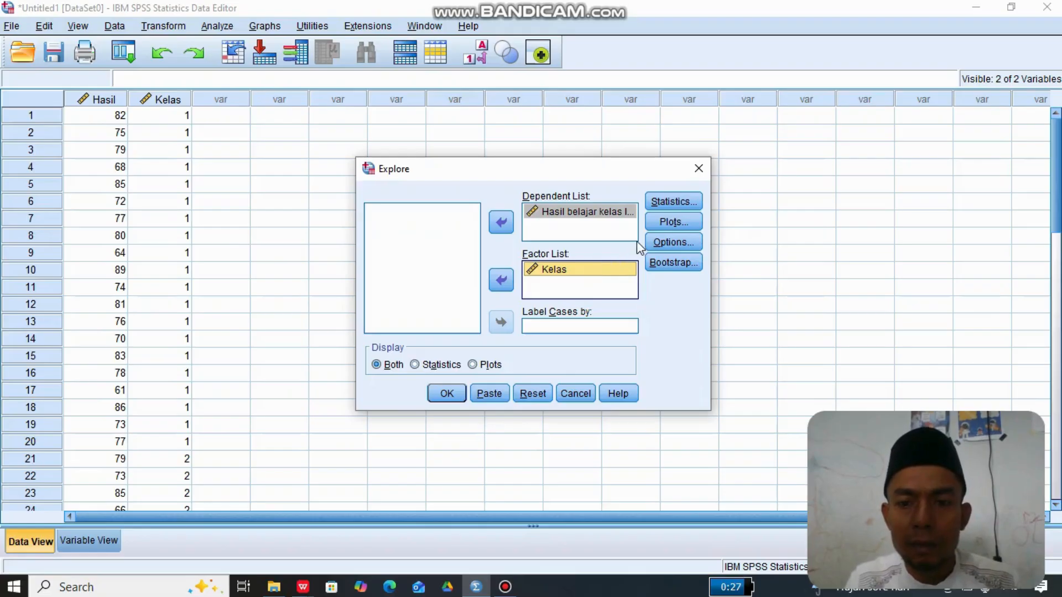
- Include normality plots with tests in the Explore analysis and run it
click(671, 222)
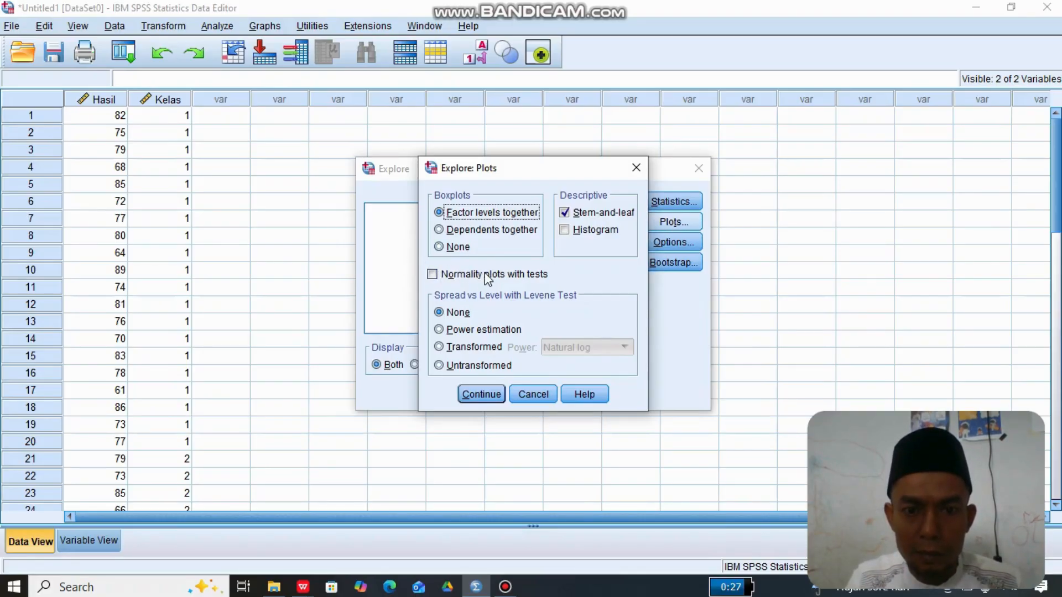
click(437, 277)
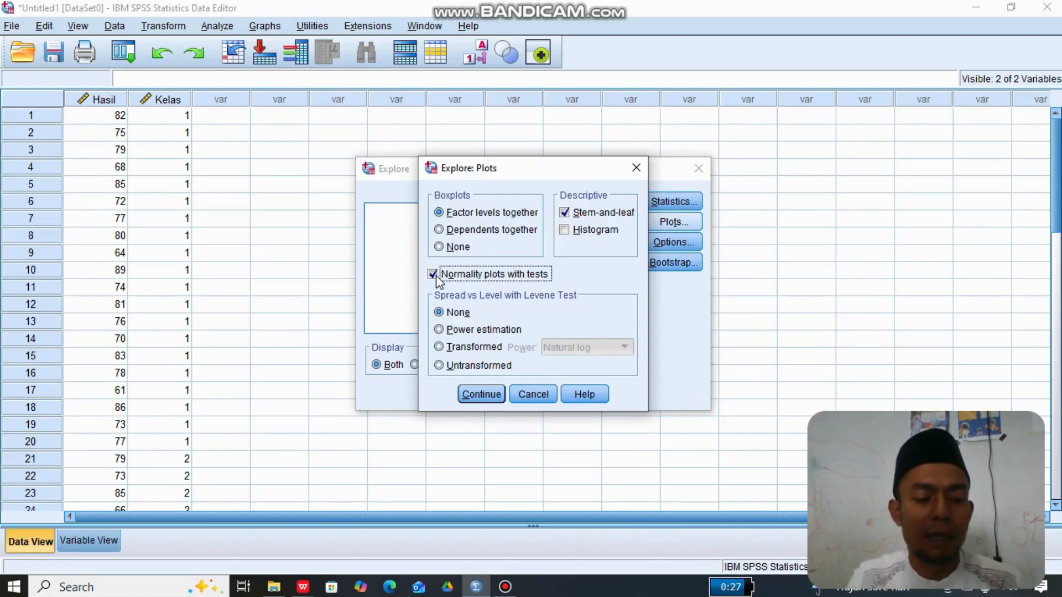
click(479, 396)
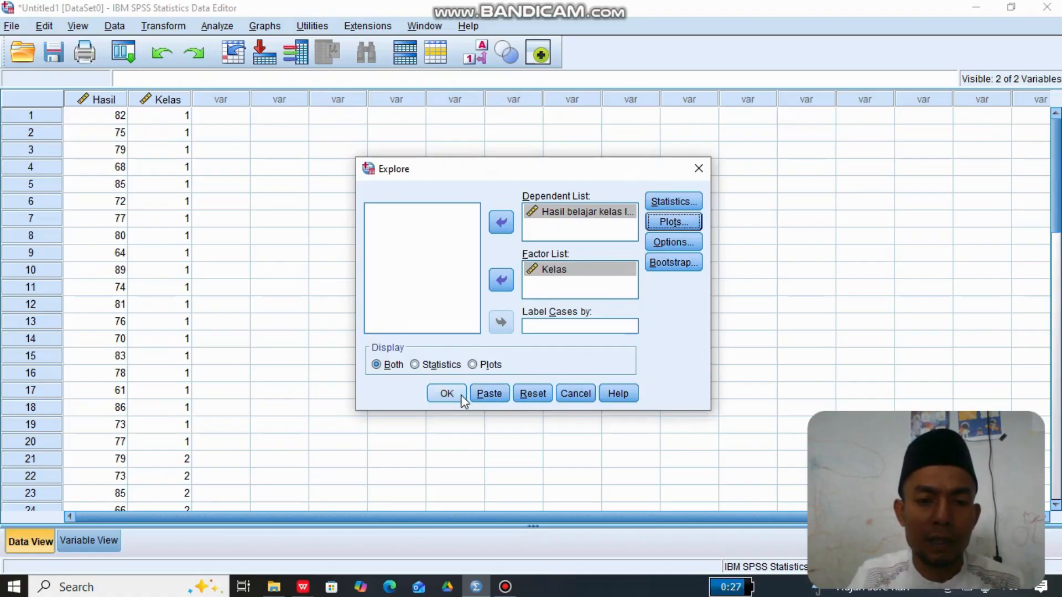
click(450, 398)
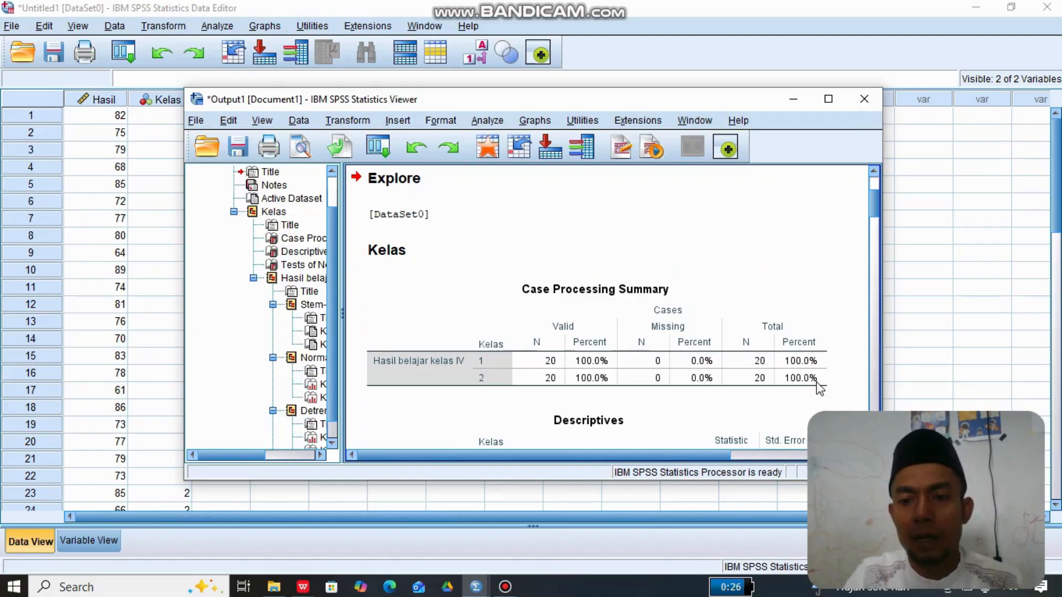
- Review the Explore output from the Case Processing Summary and Descriptives through to the Tests of Normality table
drag(711, 215, 744, 229)
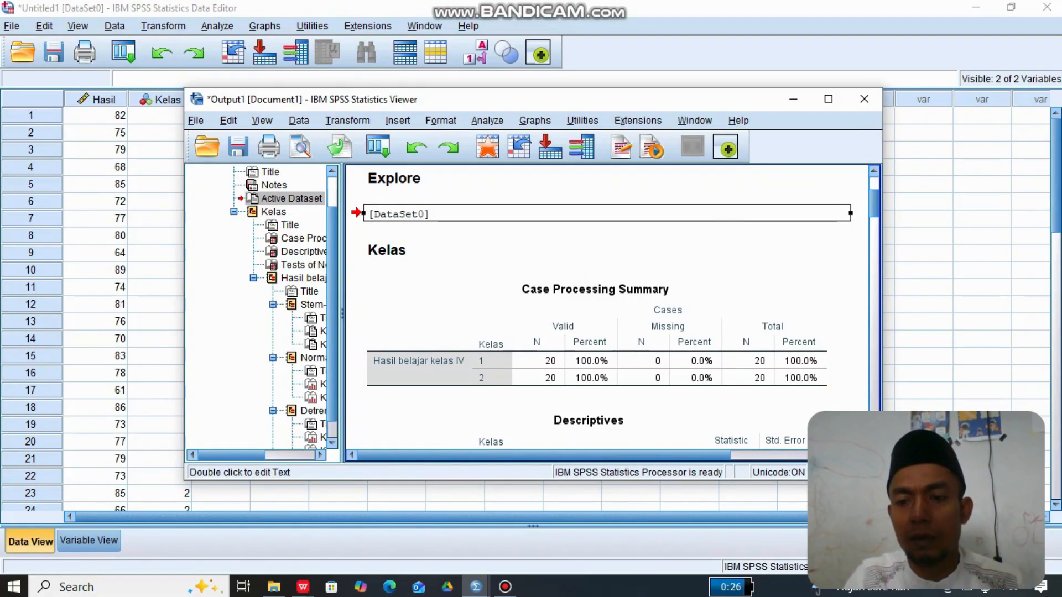
scroll(608, 310, down, 5)
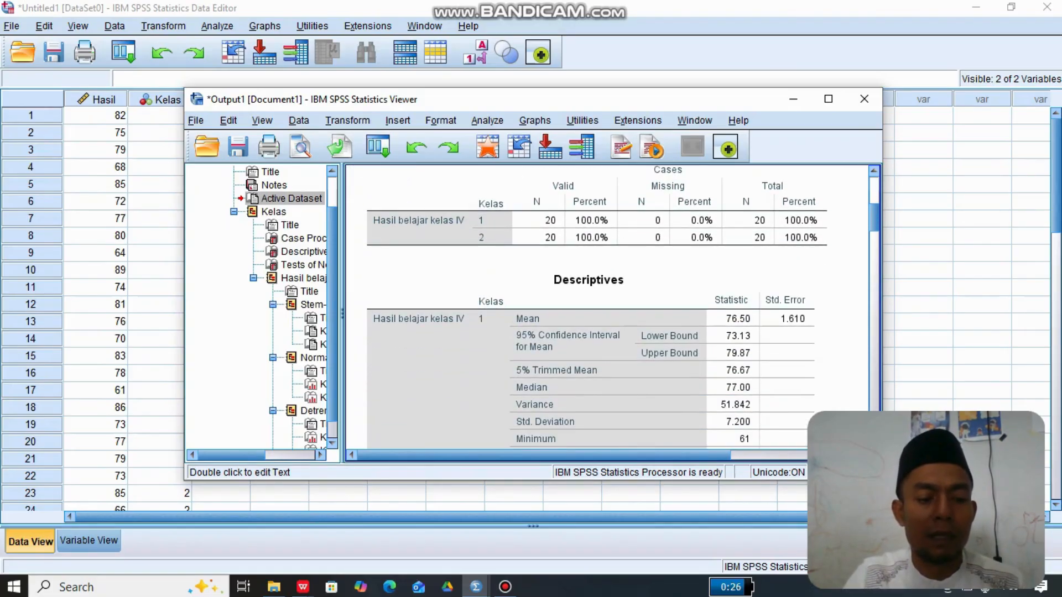
scroll(608, 307, down, 9)
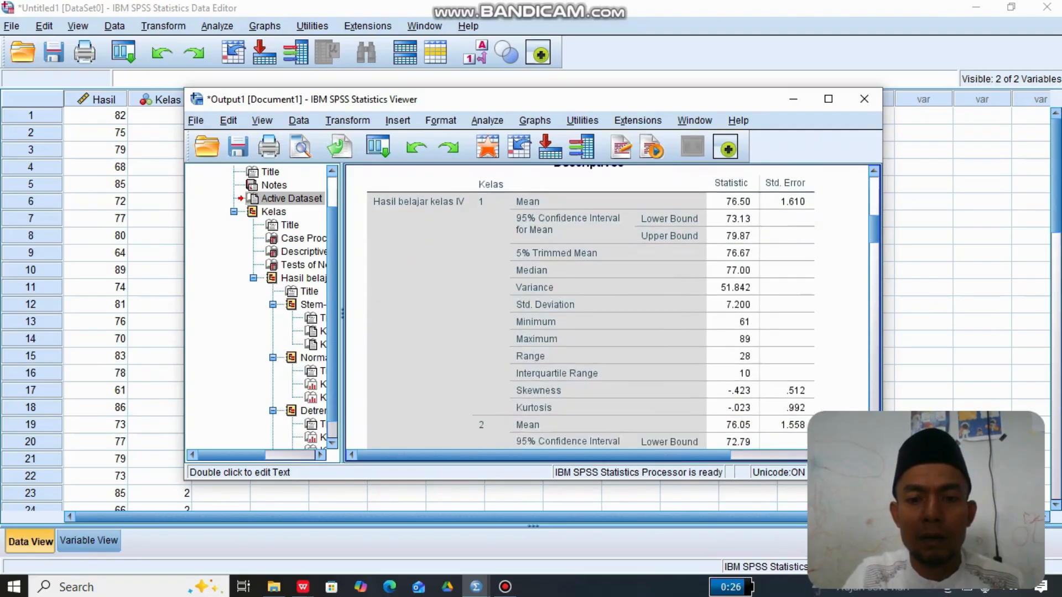
scroll(609, 307, down, 7)
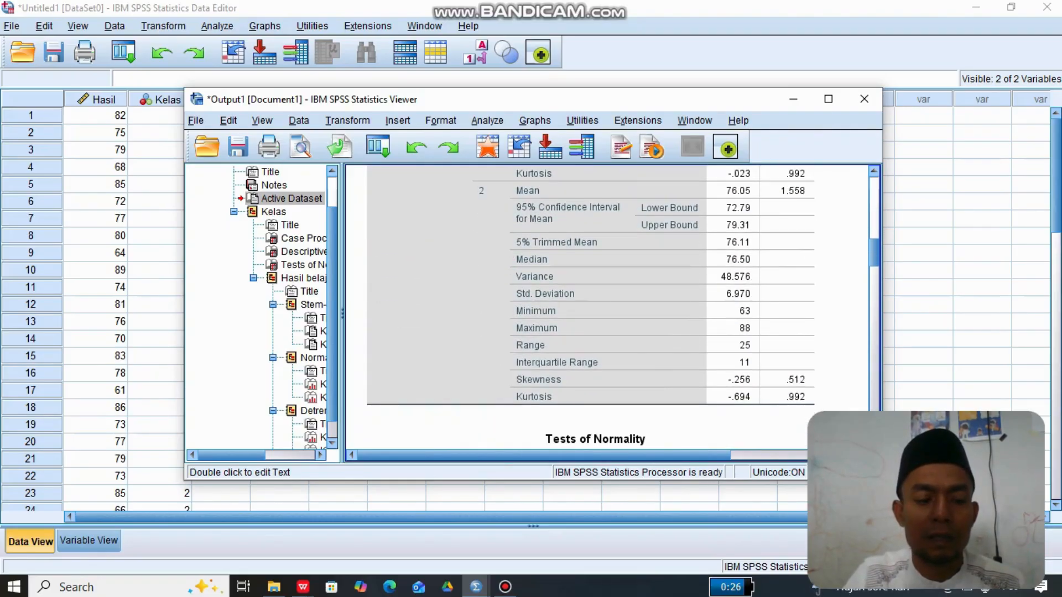
scroll(608, 306, down, 3)
scroll(608, 307, down, 5)
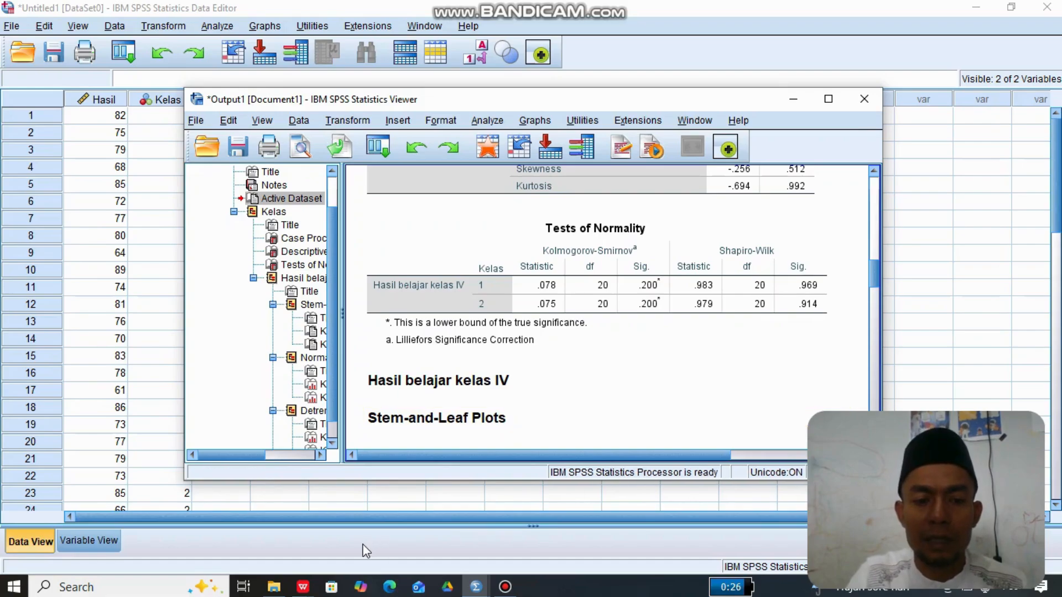
- Switch to the PDF presentation on the normality test in WPS Office
mouse_move(303, 589)
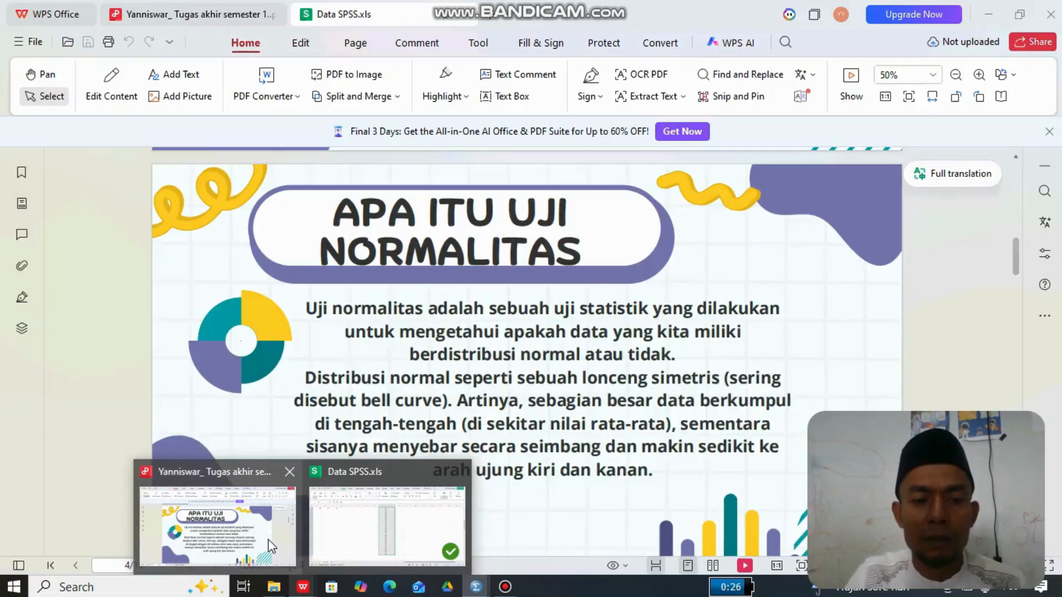
click(269, 546)
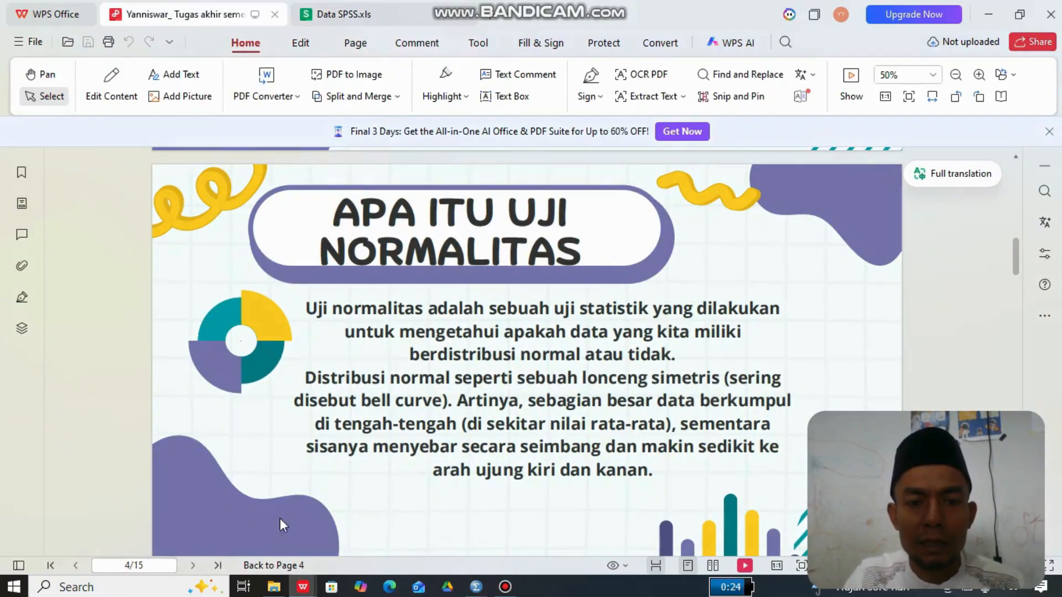
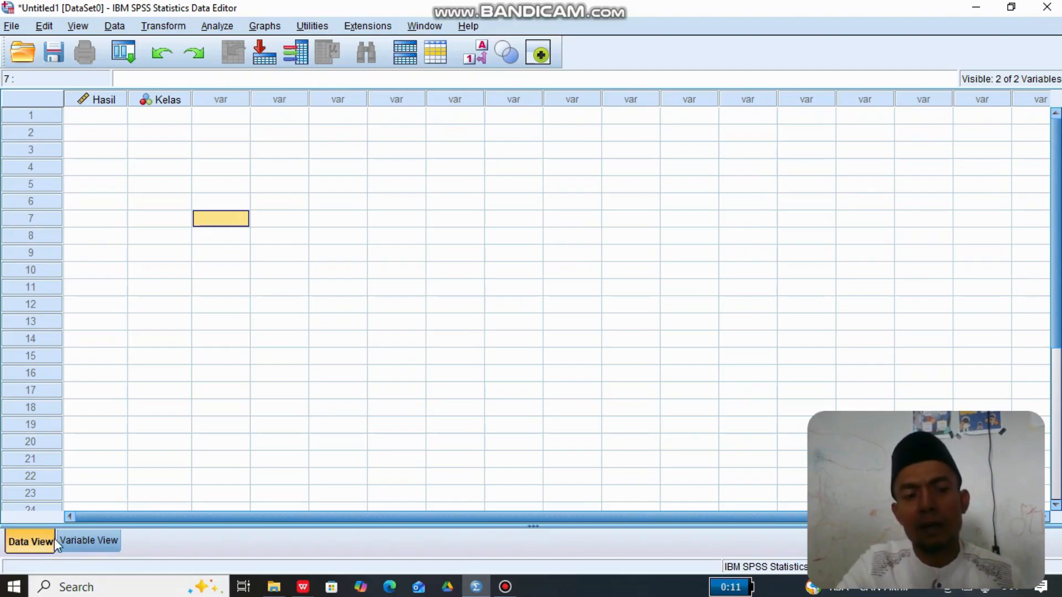
- Undo the existing definitions of the Hasil and Kelas variables so the variable list is empty
click(81, 542)
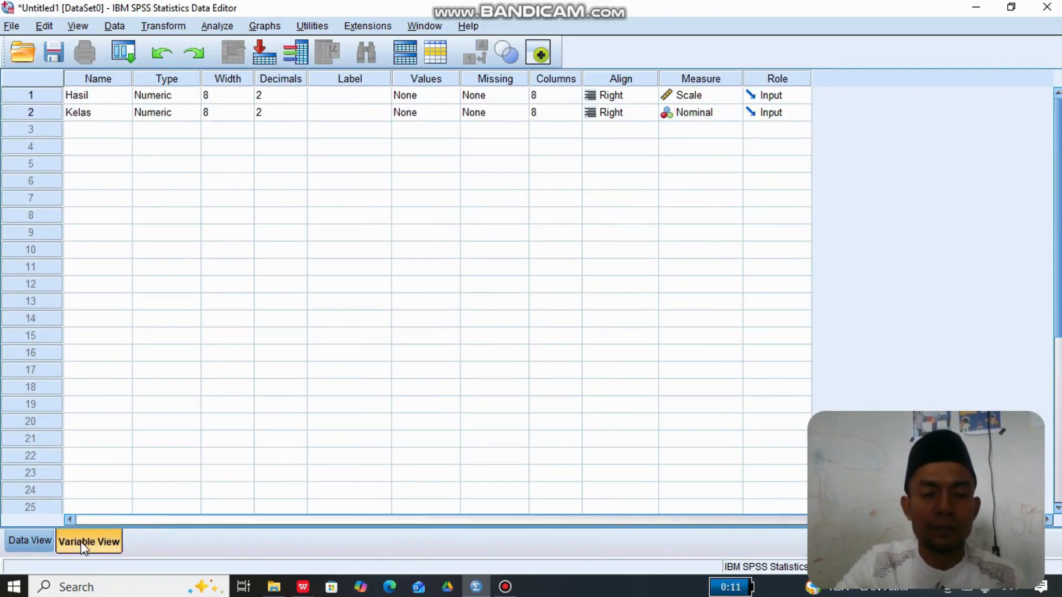
click(162, 53)
click(162, 54)
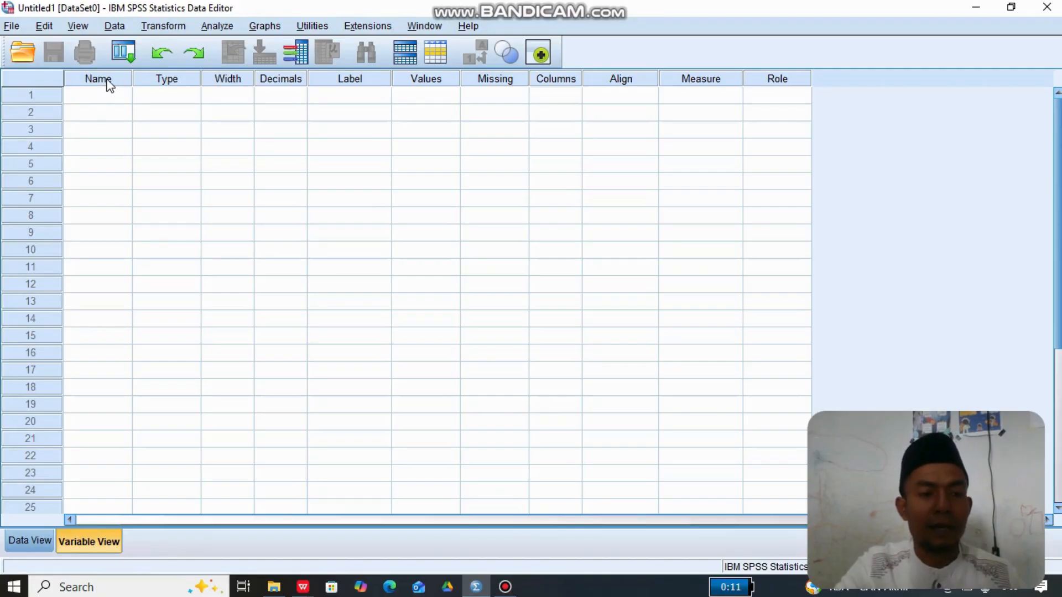
- Define two new variables named Hasil and Kelas in the first two rows of the variable list
click(108, 101)
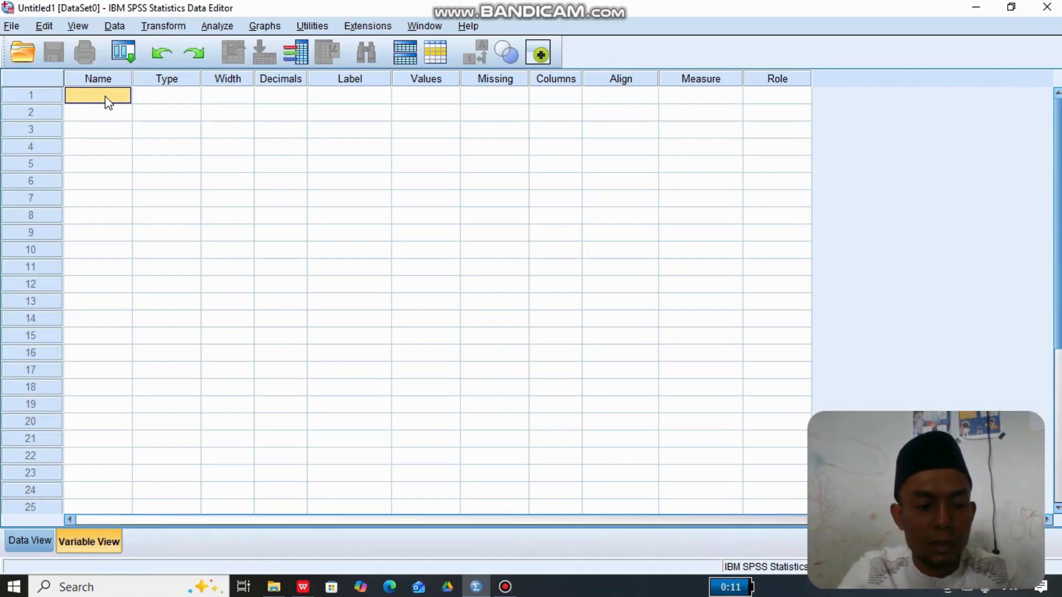
double_click(108, 101)
text(Has)
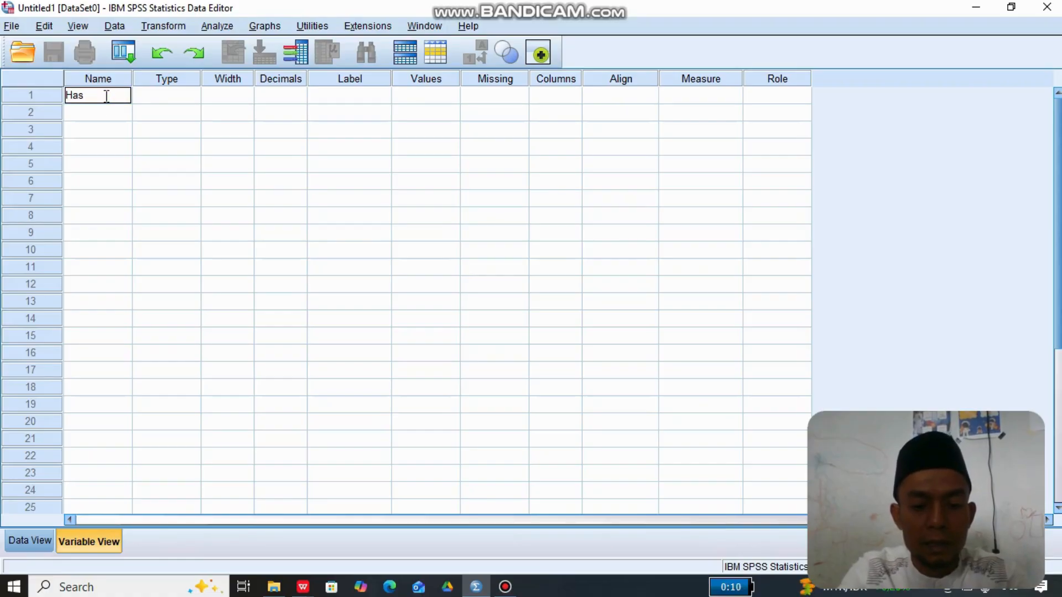
text(il)
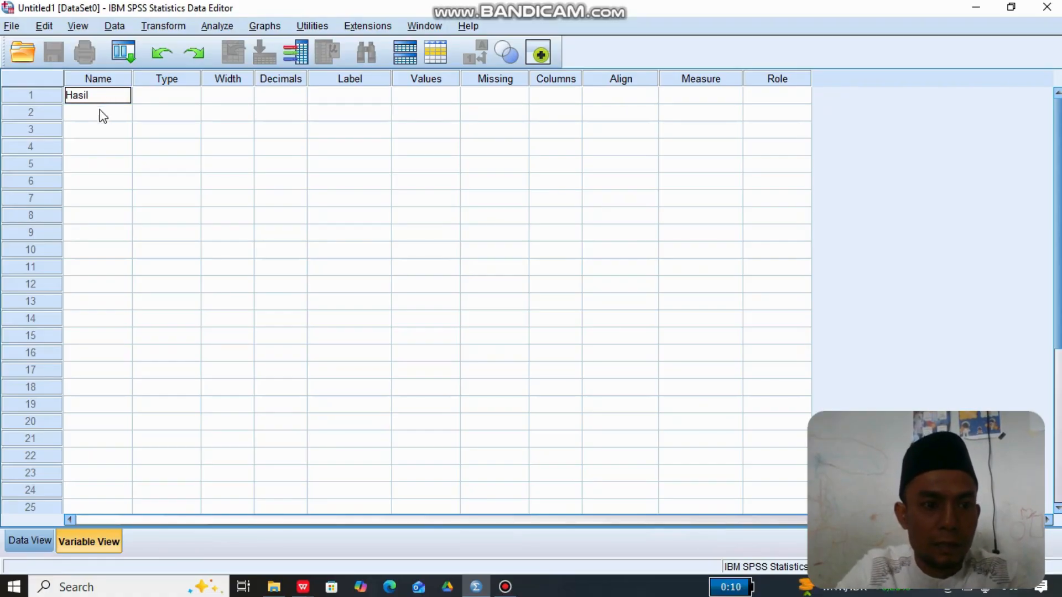
click(98, 112)
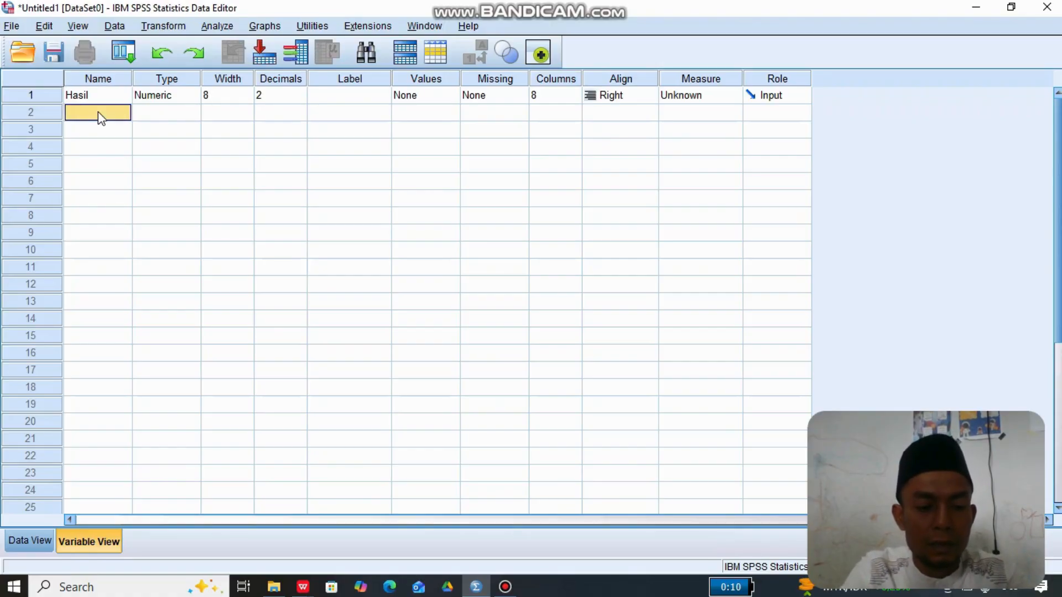
double_click(98, 112)
text(Kelas)
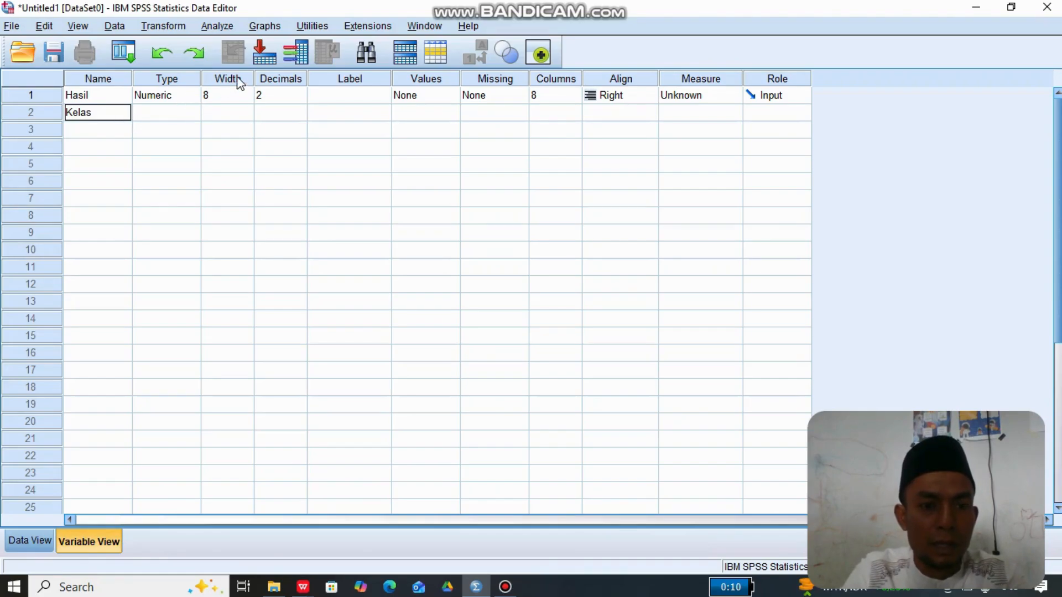
- Set the decimals of both the Hasil and Kelas variables to 0
click(291, 94)
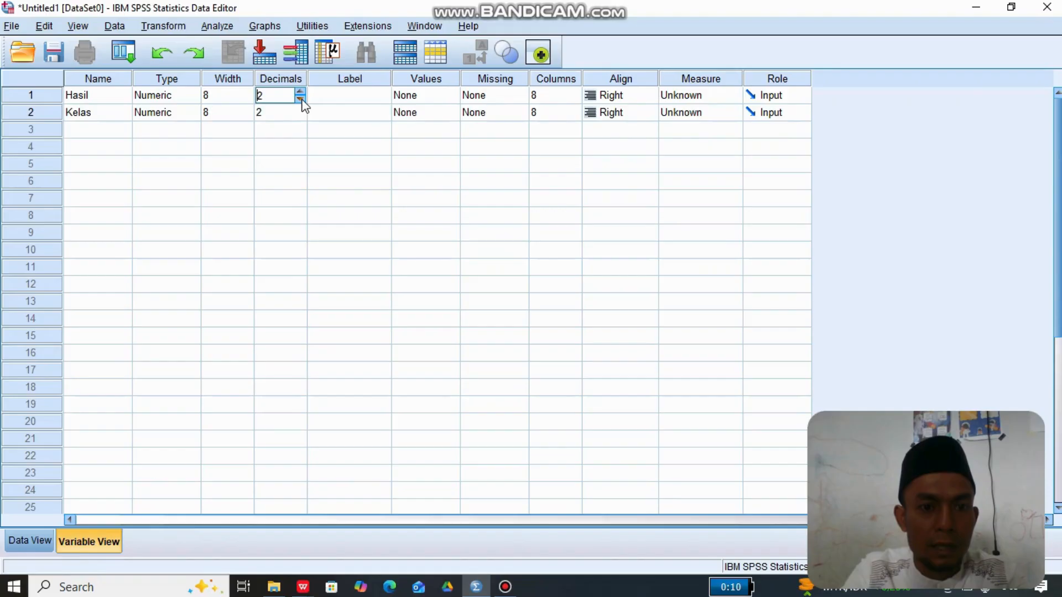
click(300, 99)
click(301, 99)
click(300, 112)
click(300, 109)
click(299, 114)
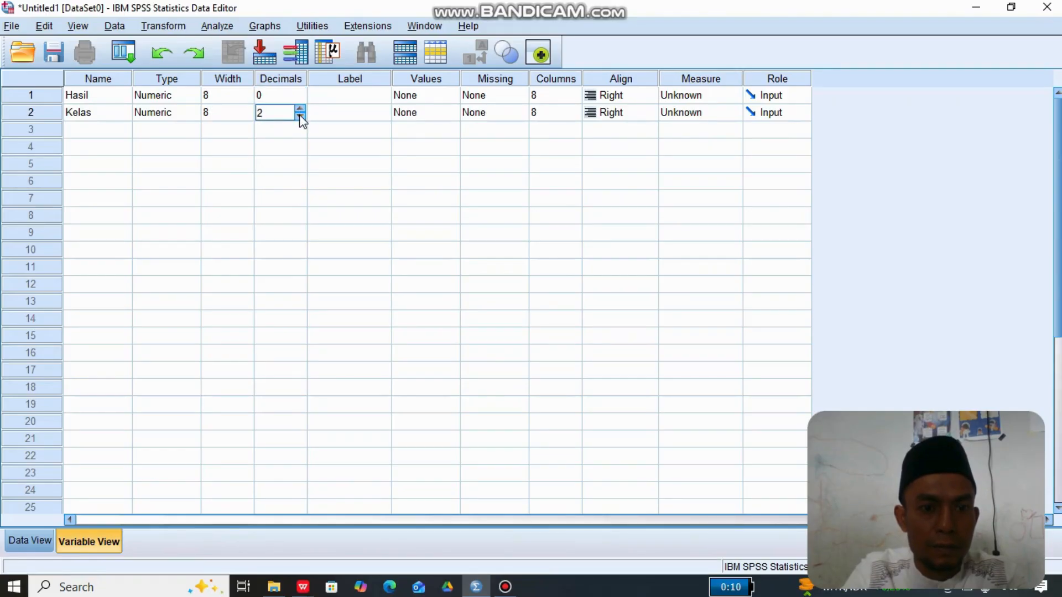
click(300, 115)
click(299, 114)
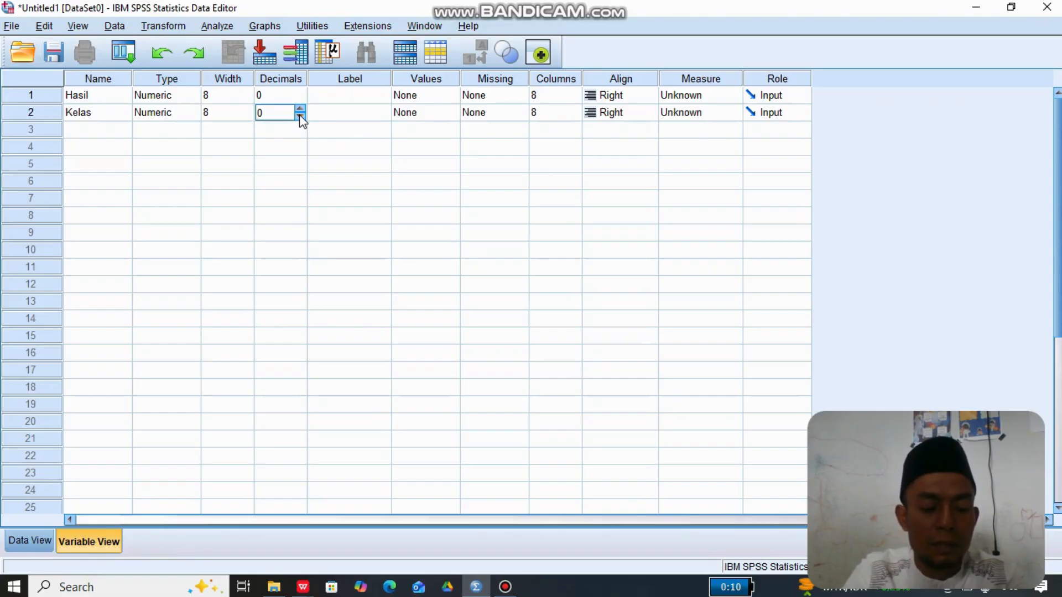
- Label the Hasil variable "Hasil Belajar siswa kelas IV"
click(334, 97)
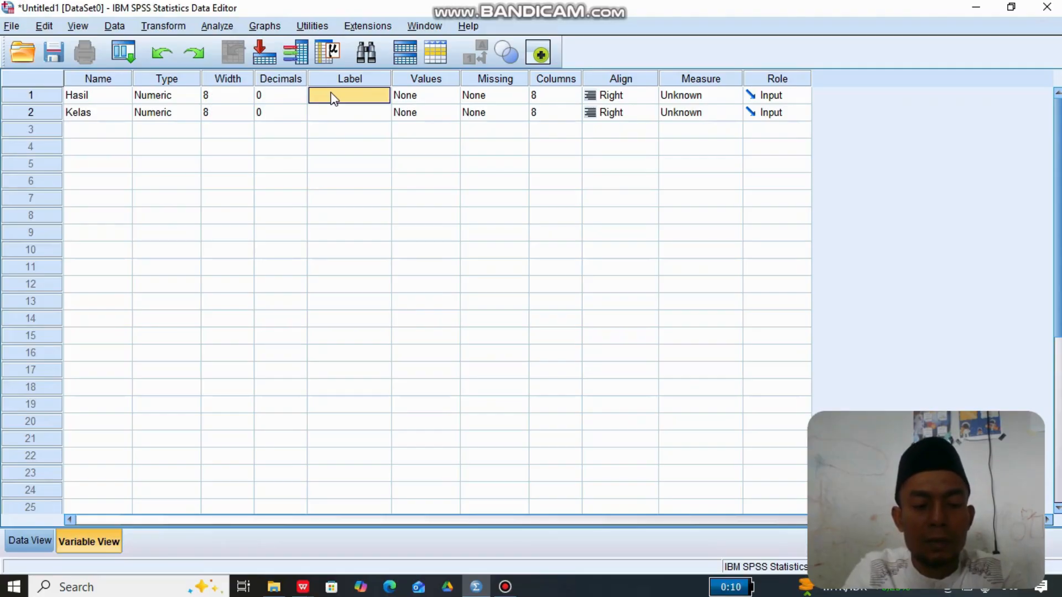
double_click(334, 98)
text(H)
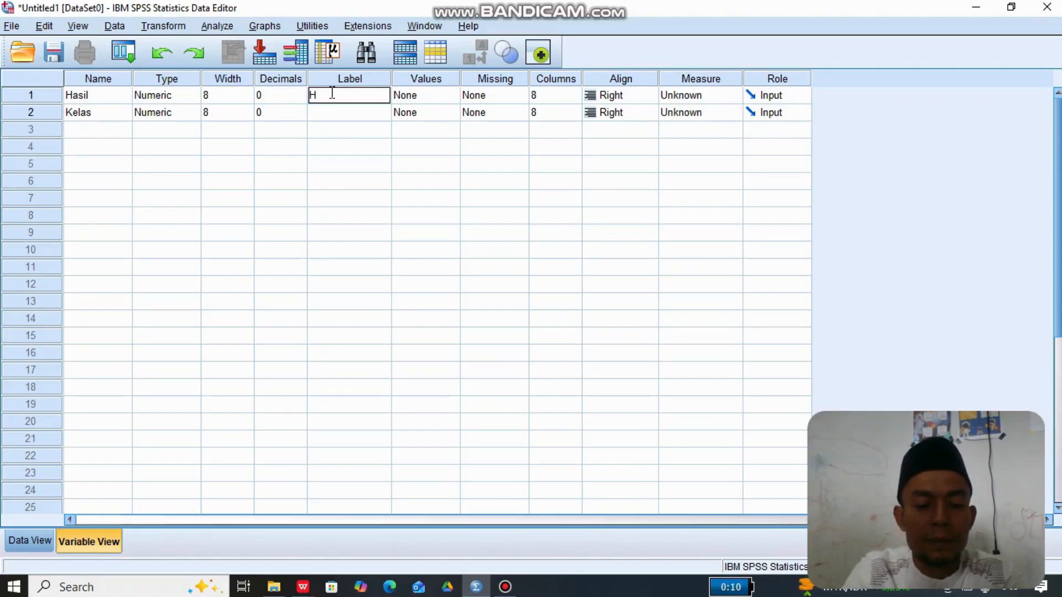
text(asil)
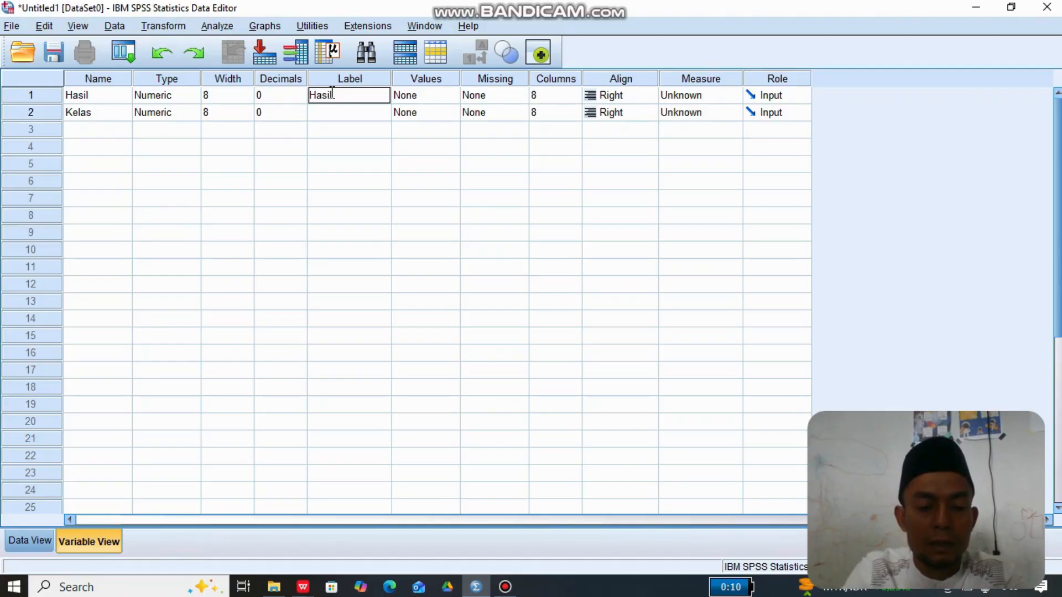
text( Belajar)
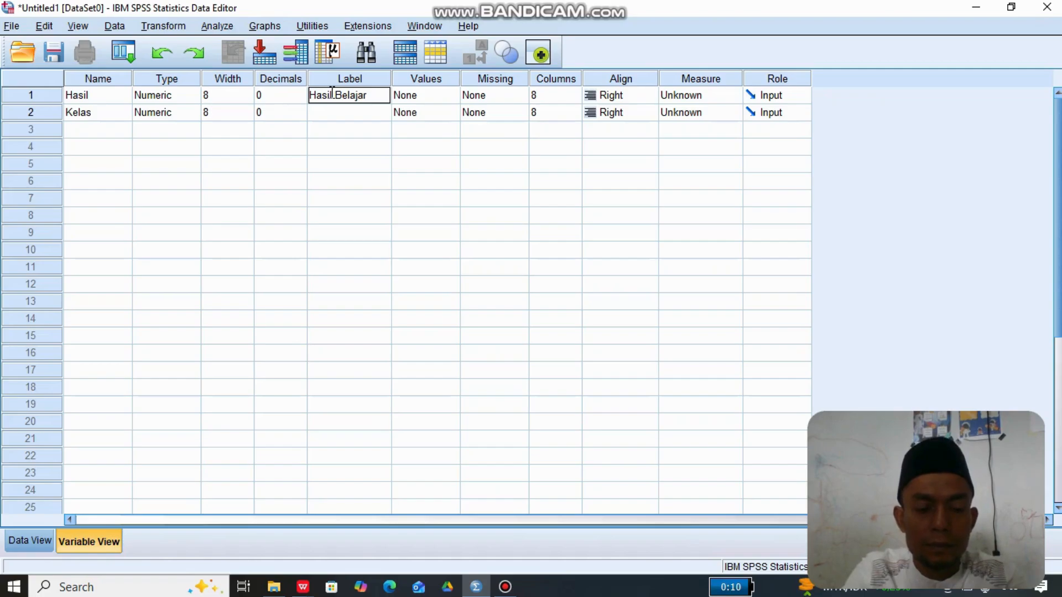
text( siswa)
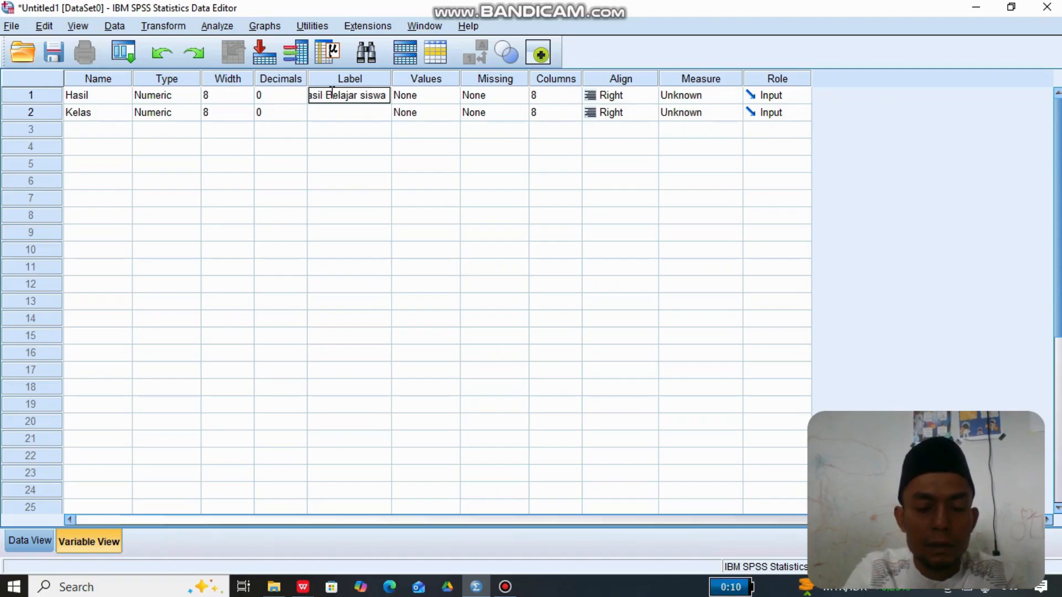
text( kelas)
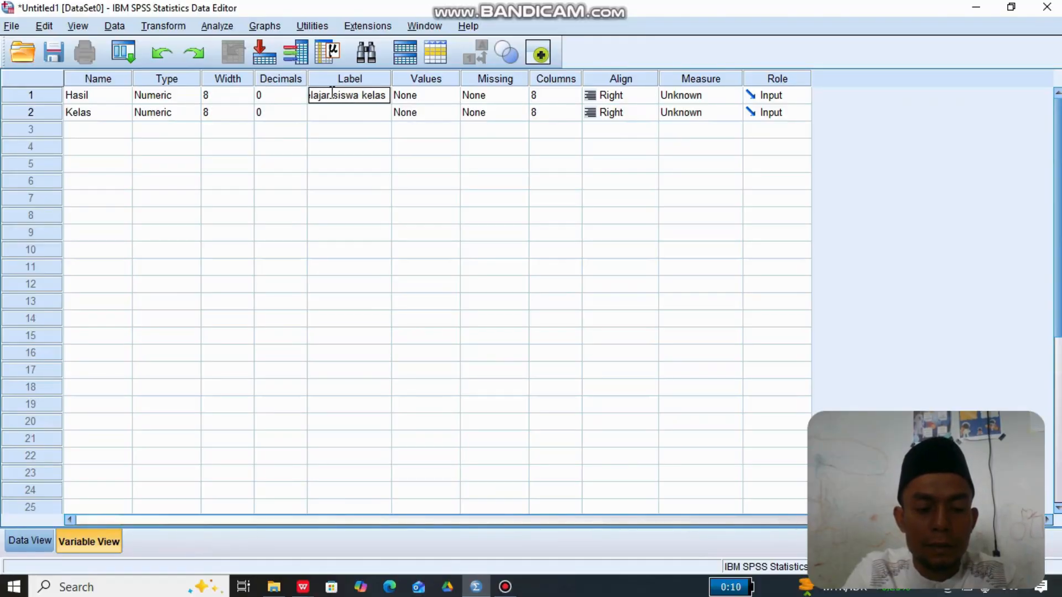
text( IV)
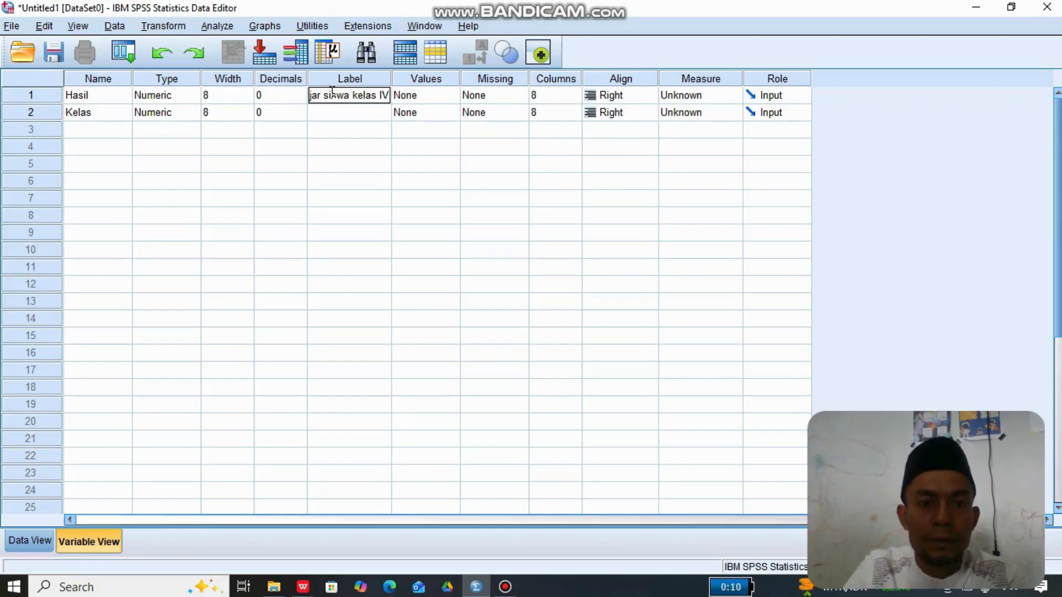
click(350, 131)
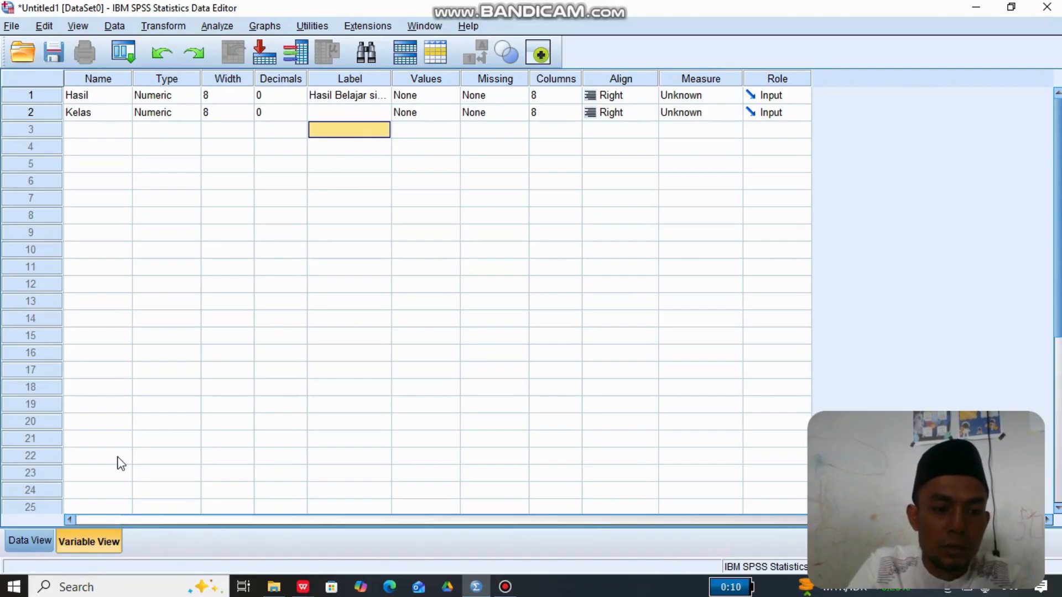
- Show the data grid and select the first cell of the Hasil column
click(28, 539)
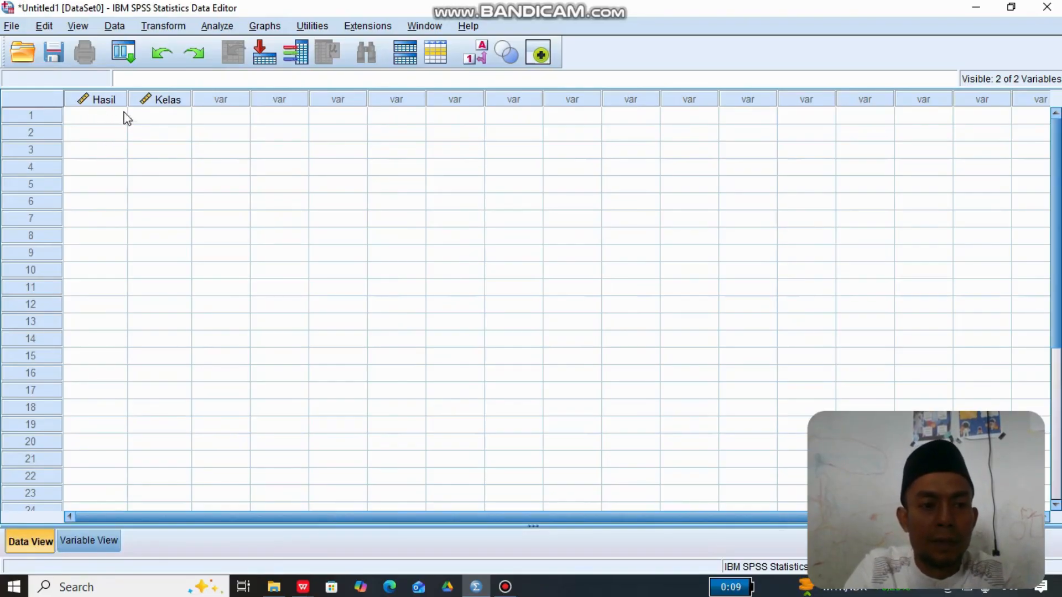
mouse_move(108, 108)
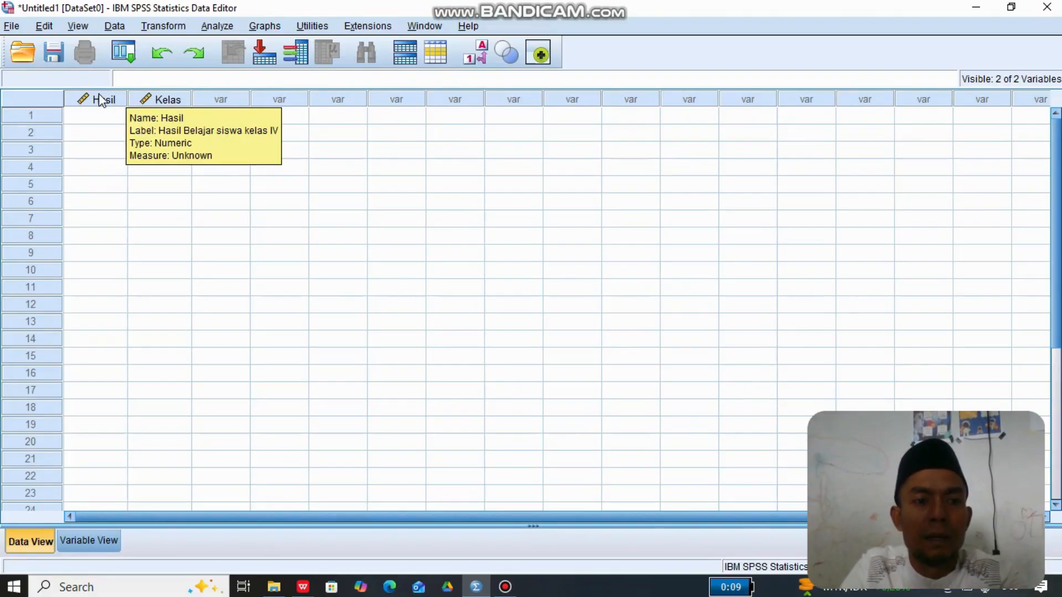
mouse_move(157, 101)
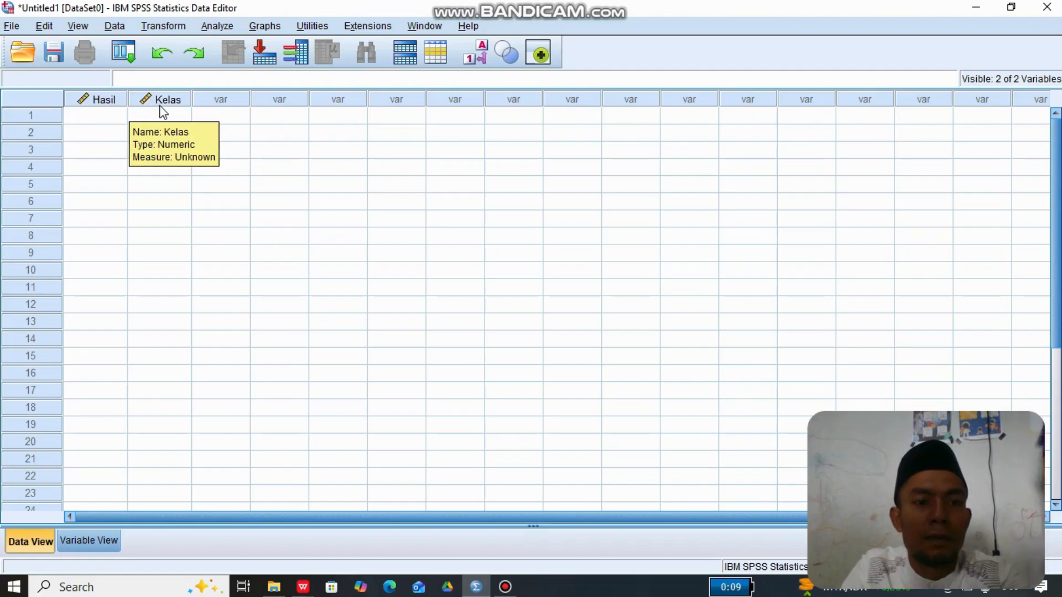
click(106, 117)
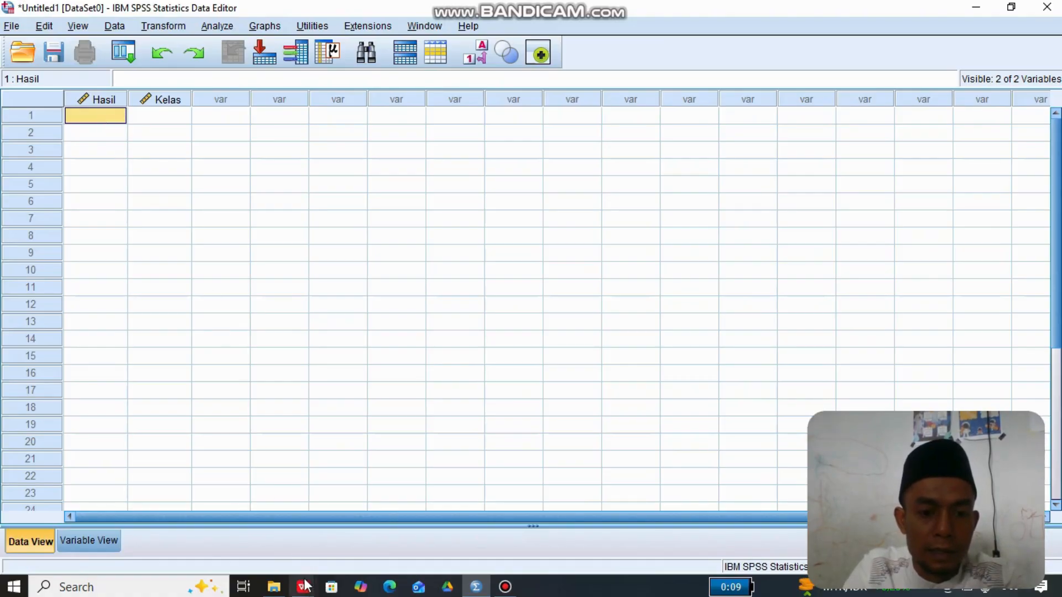
- Switch to the Data SPSS.xls workbook in WPS Office, clear the pending copy selection and return to row 1
mouse_move(306, 584)
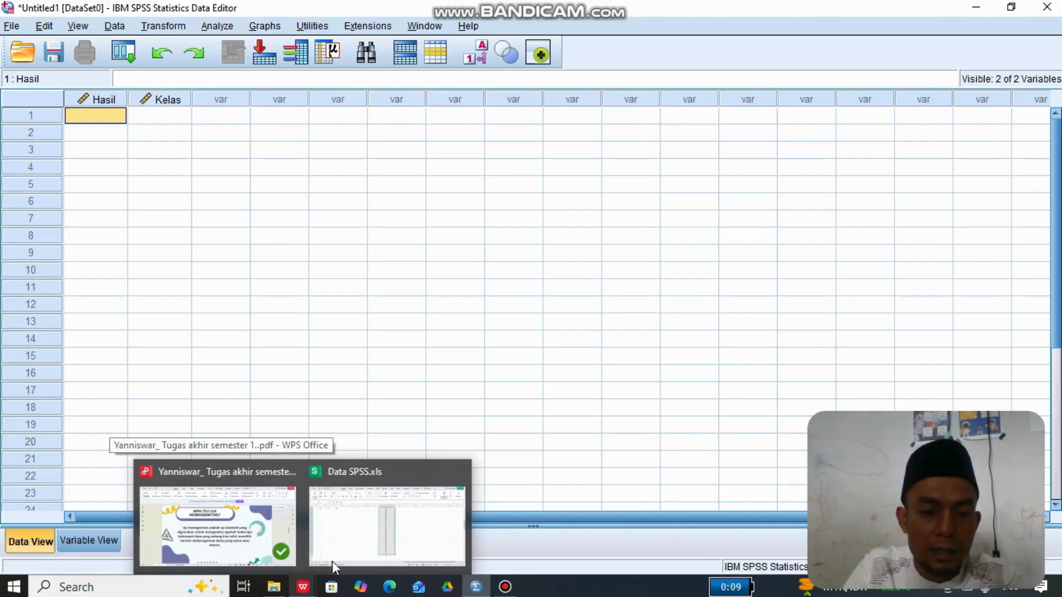
click(362, 547)
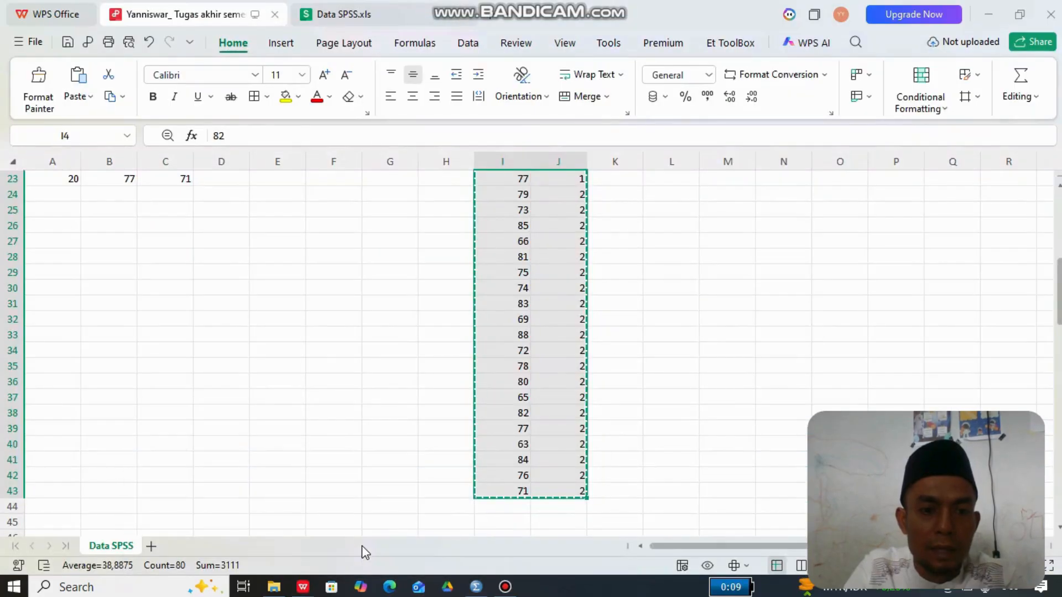
click(455, 399)
key(Up)
key(Up)
key(Up)
key(Up)
key(Up)
key(Up)
key(Up)
key(Up)
key(Up)
key(Up)
key(Up)
key(Up)
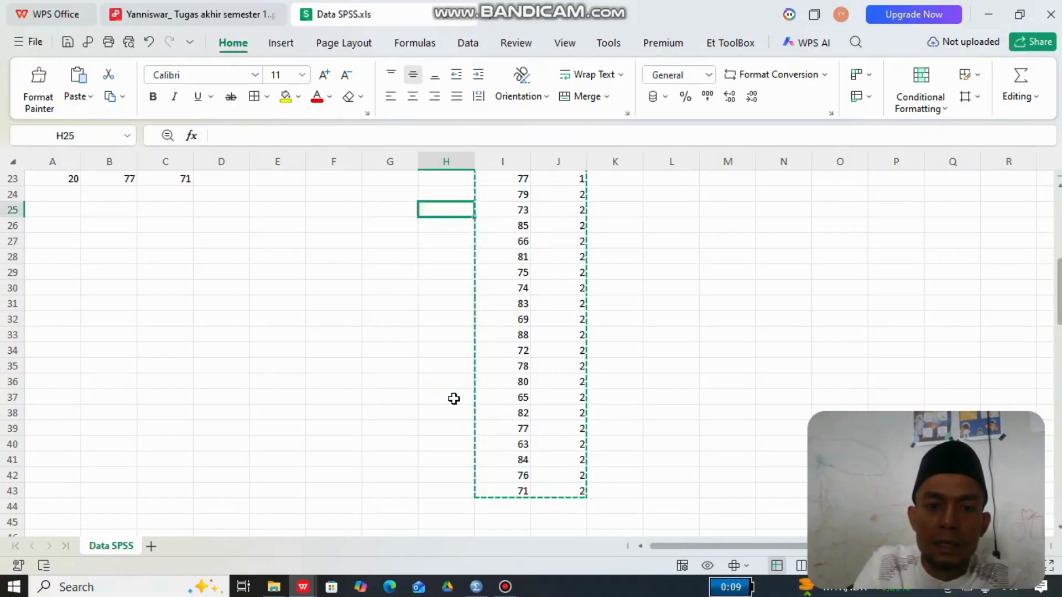
key(Up)
key(Up)
key(Up)
key(Up)
click(361, 443)
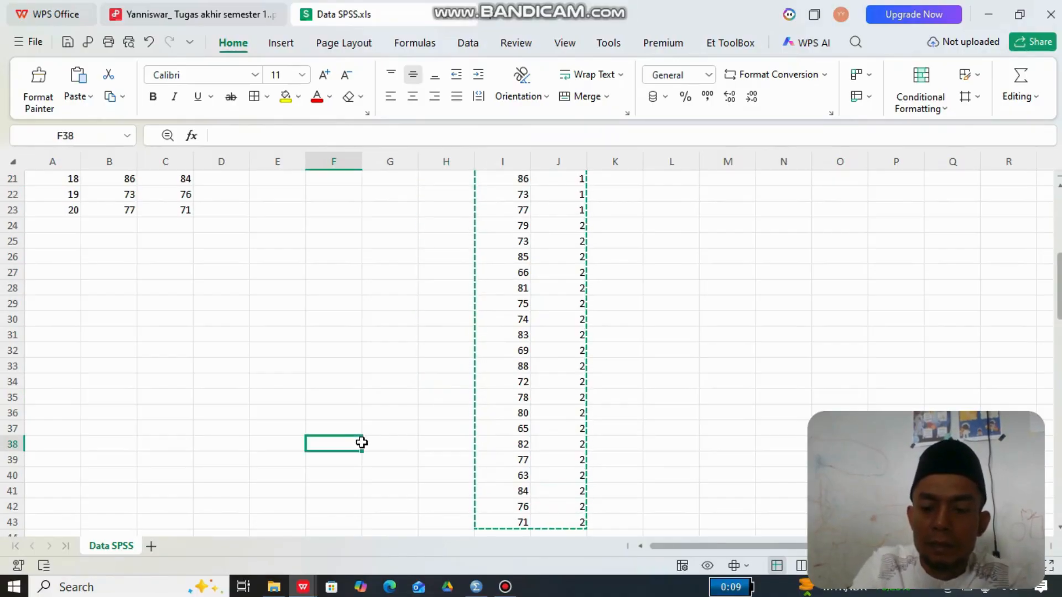
key(Escape)
key(Up)
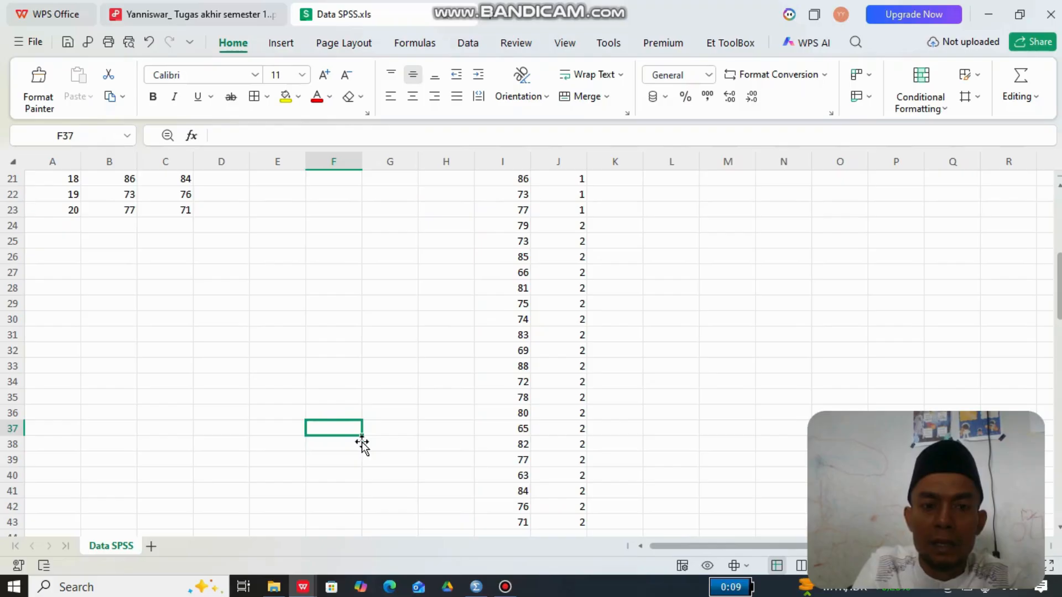
key(Up)
key(Up)
key(Up)
key(Up)
key(Up)
key(Up)
key(Up)
key(Up)
key(Up)
key(Up)
key(Up)
key(Up)
key(Up)
key(Up)
key(Up)
key(Up)
key(Up)
key(Up)
key(Up)
key(Up)
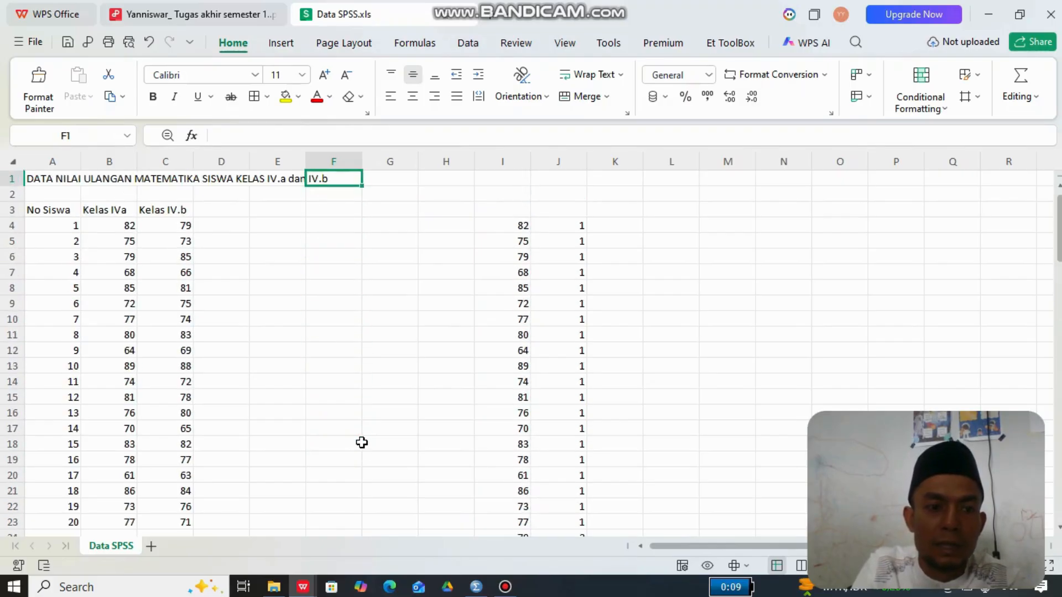
- Copy the stacked scores and their class codes in the range I4:J43
click(506, 226)
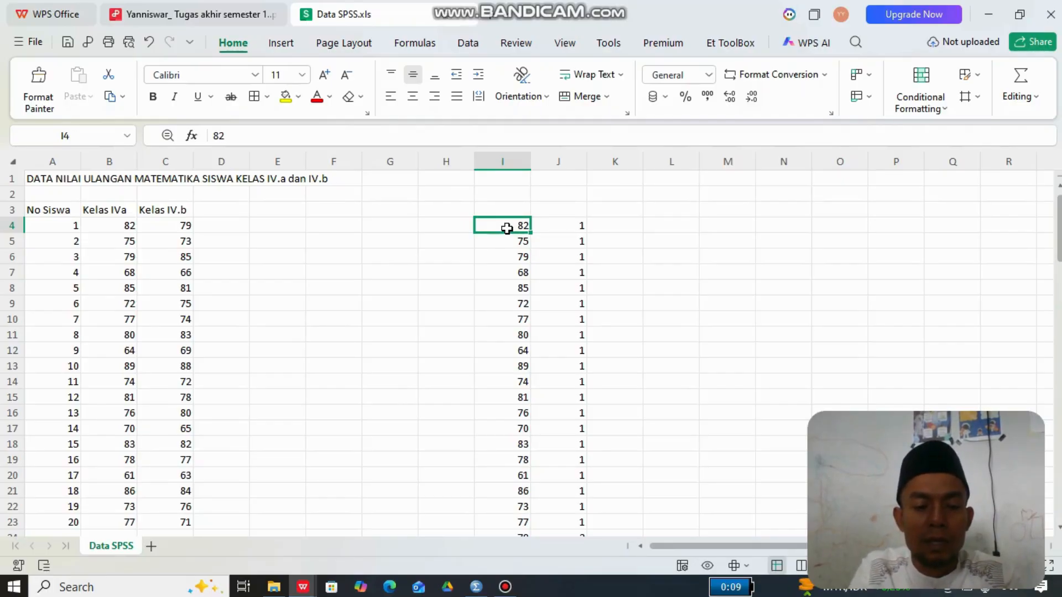
key(shift+Right)
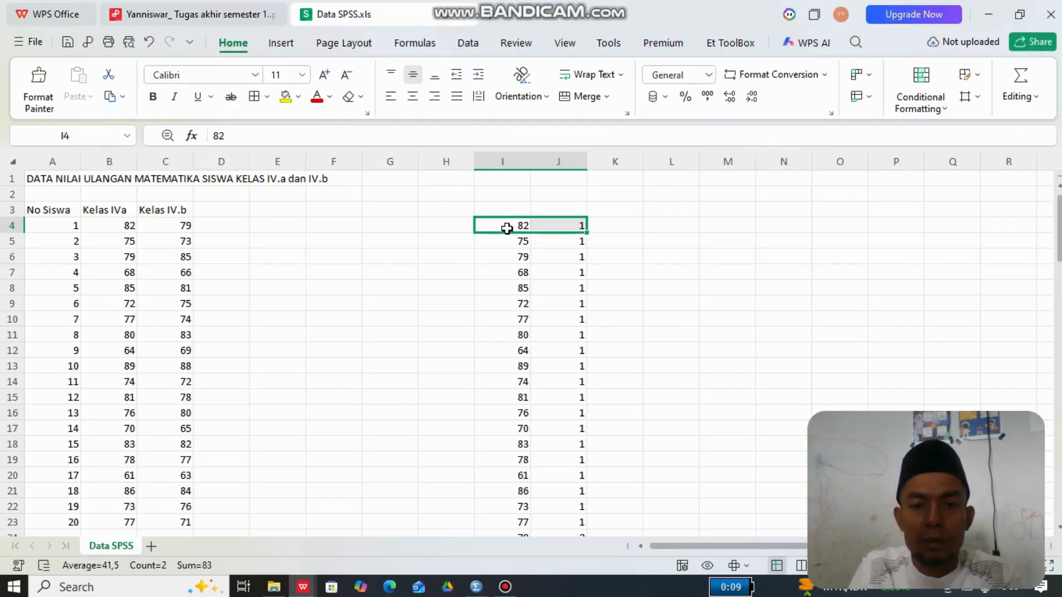
key(shift+Down)
key(shift+Down)
key(shift+Down)
key(shift+Down)
key(shift+Down)
key(shift+Down)
key(shift+Down)
key(shift+Down)
key(shift+Down)
key(shift+Down)
key(shift+Down)
key(shift+Down)
key(shift+Down)
key(shift+Down)
key(shift+Down)
key(shift+Down)
key(shift+Down)
key(shift+Down)
key(shift+Down)
key(shift+Down)
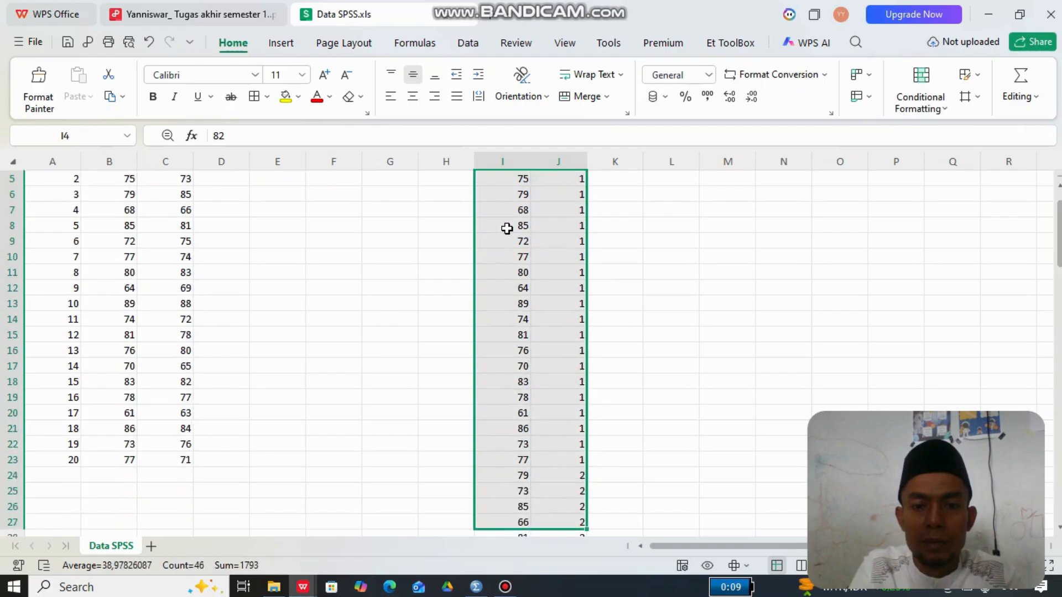
key(shift+Down)
key(shift+Down)
key(shift+Down)
key(shift+Down)
key(shift+Down)
key(shift+Down)
key(shift+Down)
key(shift+Down)
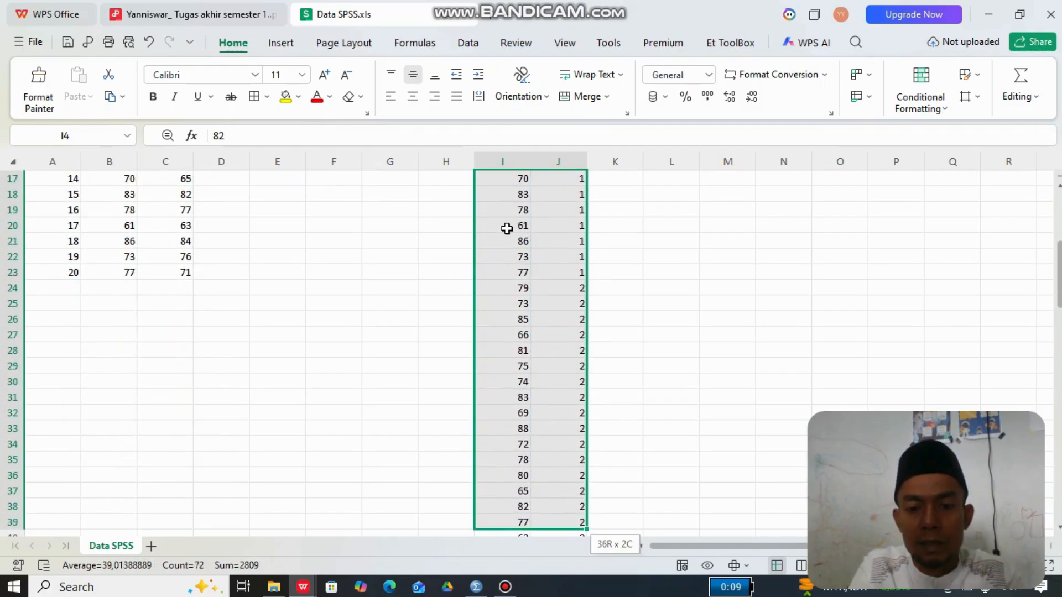
key(shift+Down)
key(shift+Down)
key(shift+Down)
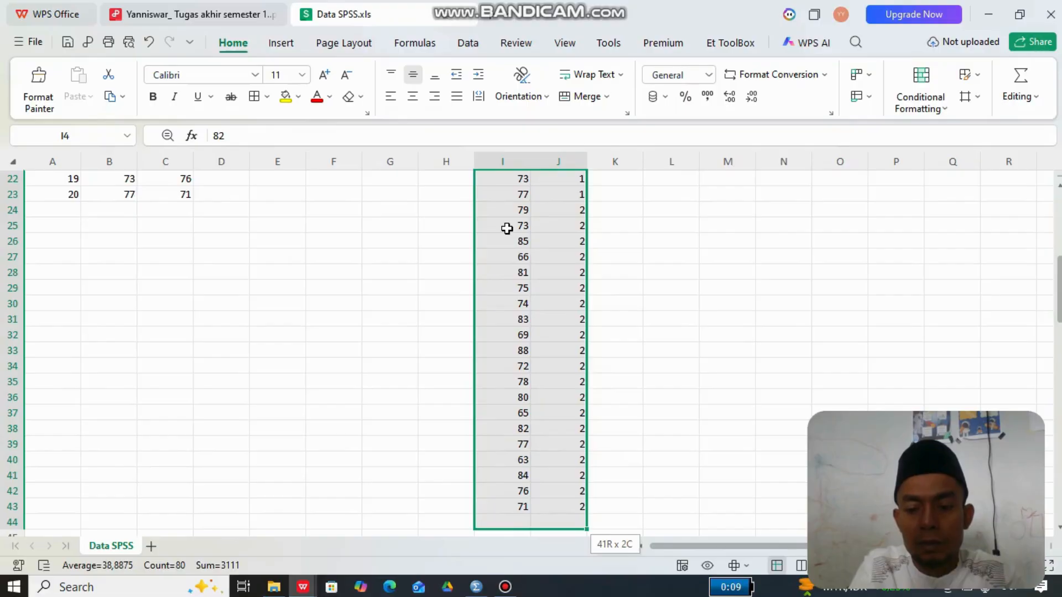
key(shift+Up)
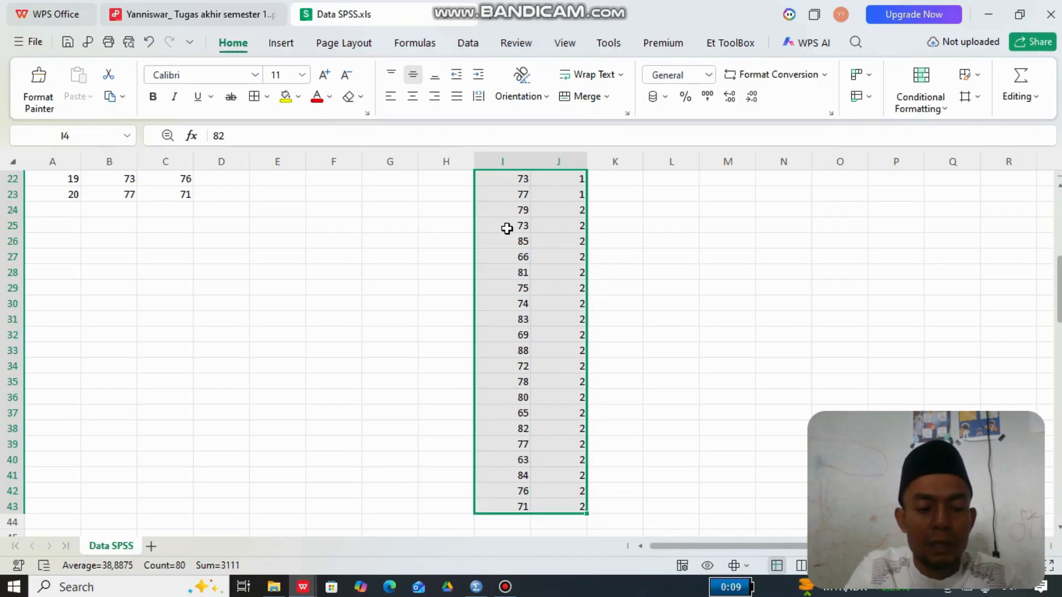
key(ctrl+c)
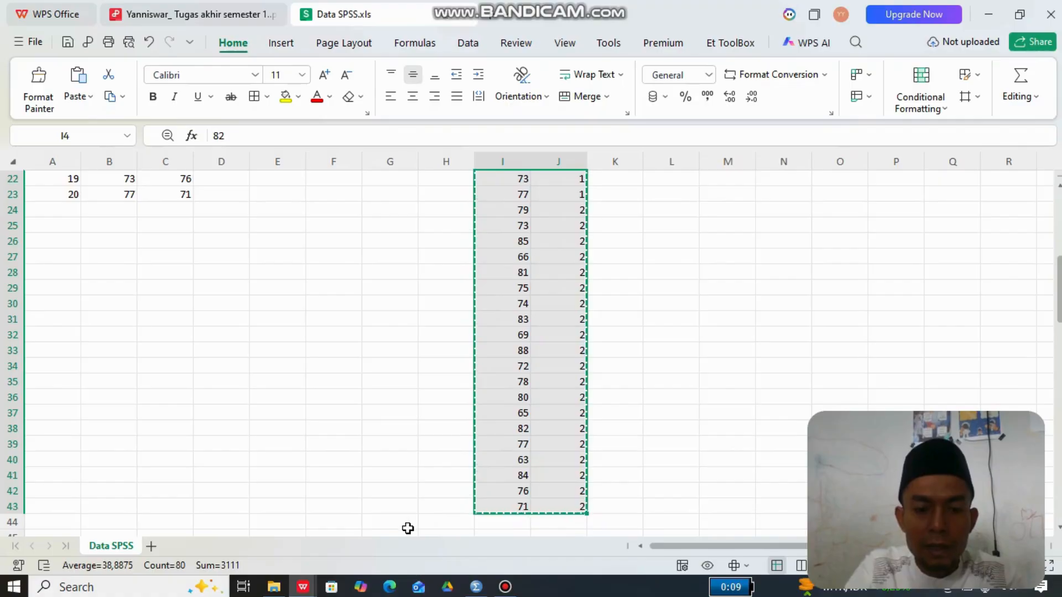
- Switch to the SPSS Data Editor and paste the copied scores and class codes into the Hasil and Kelas columns
click(476, 587)
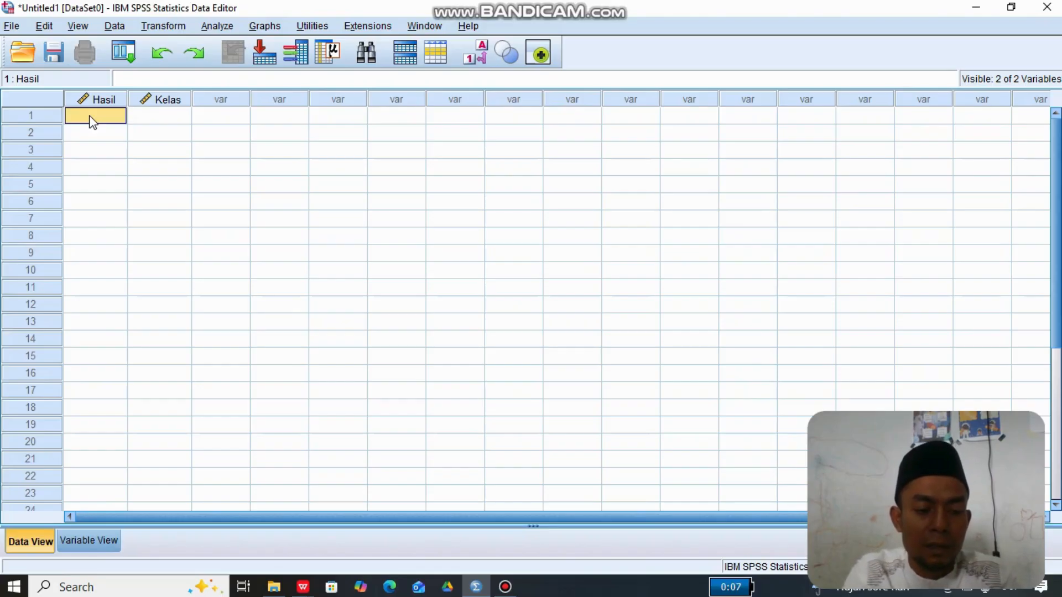
key(ctrl+v)
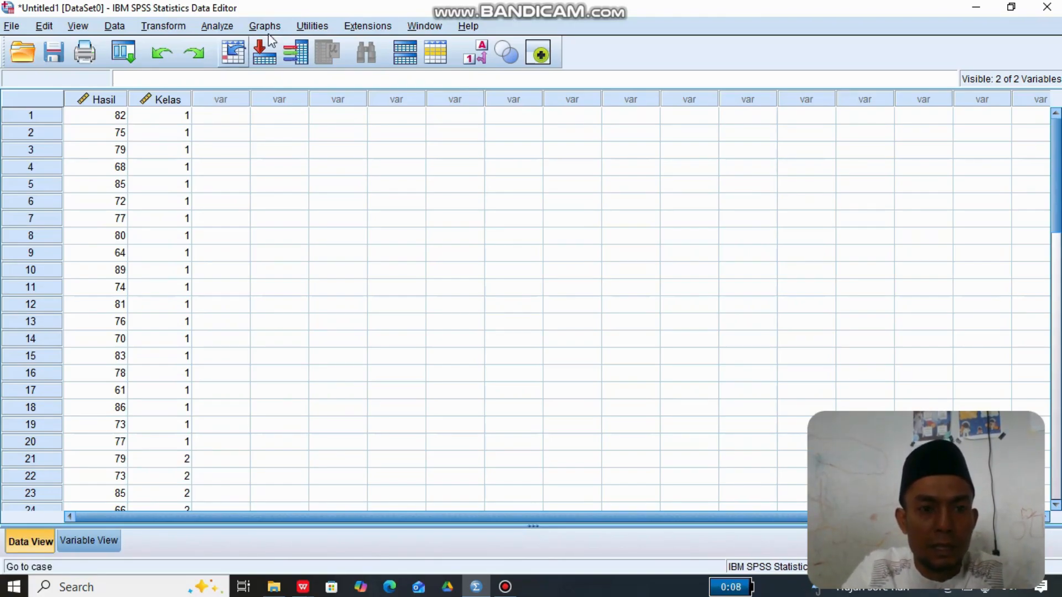
- Set up a One-Way ANOVA with Hasil Belajar siswa kelas IV as the dependent variable and Kelas as the factor
click(218, 26)
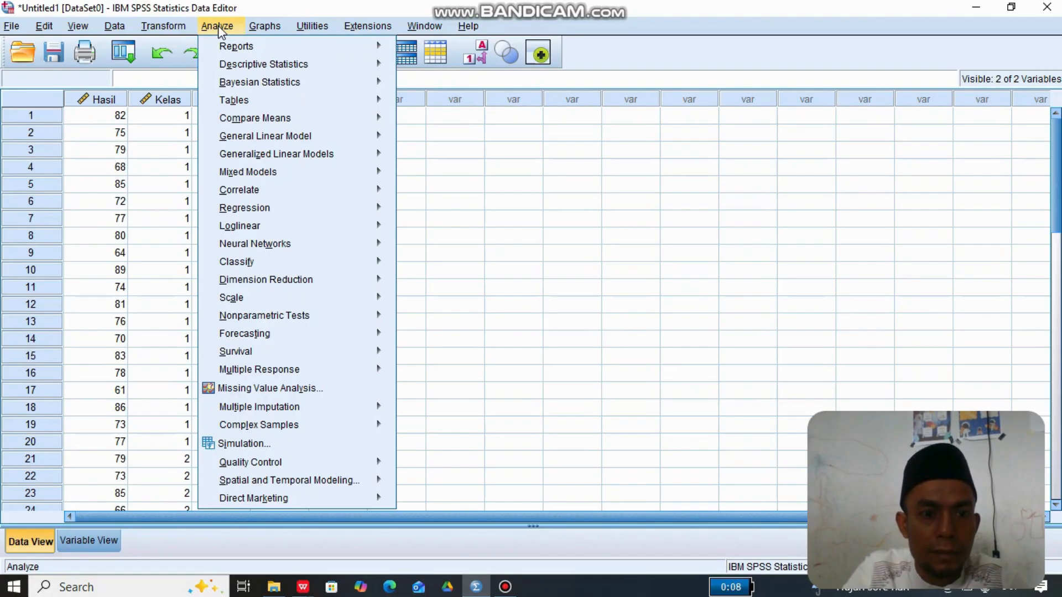
mouse_move(254, 117)
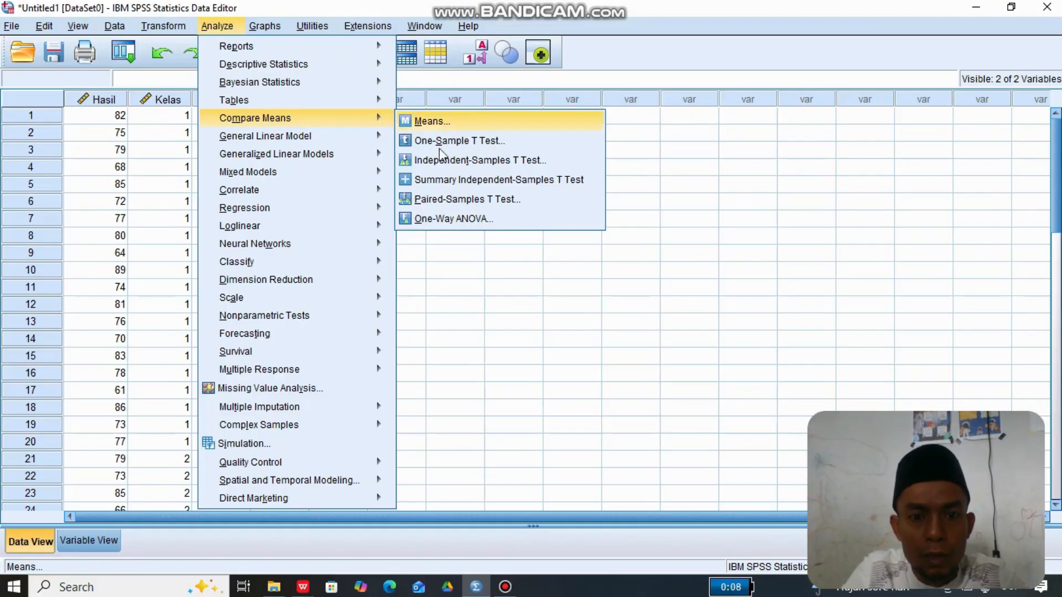
click(454, 223)
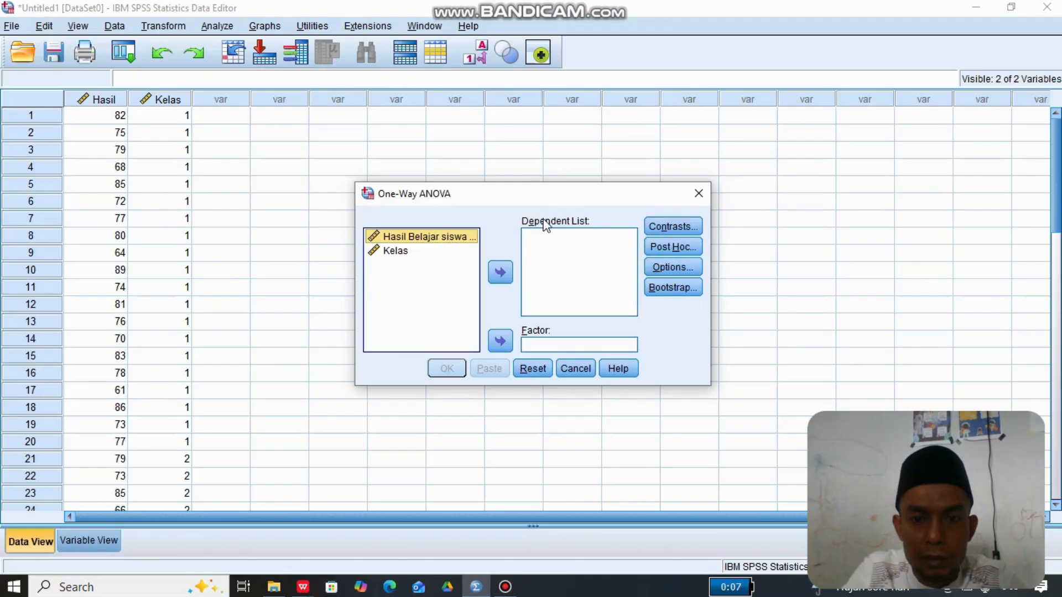
click(502, 276)
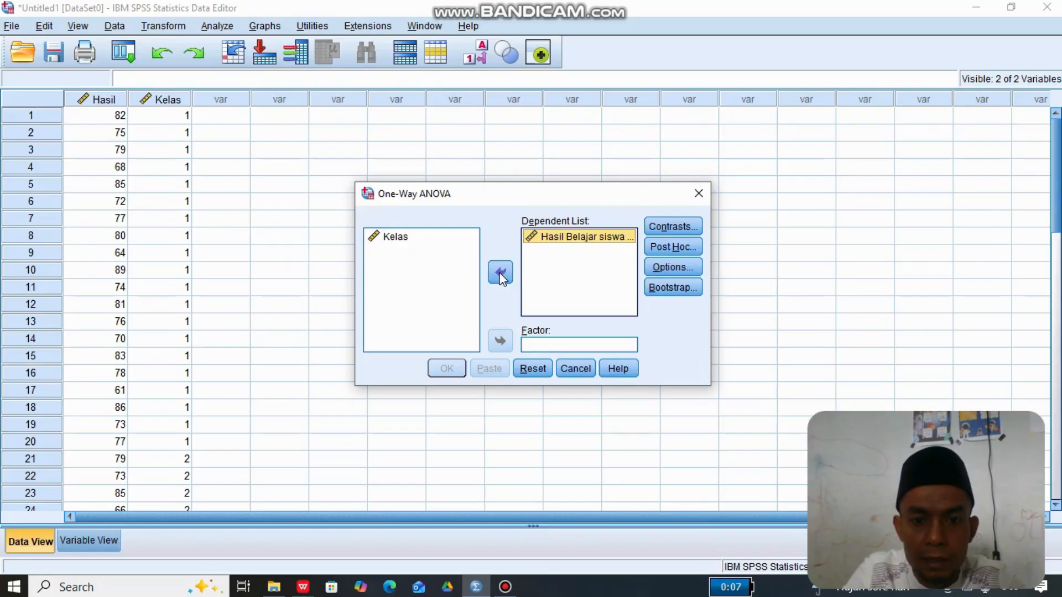
click(422, 242)
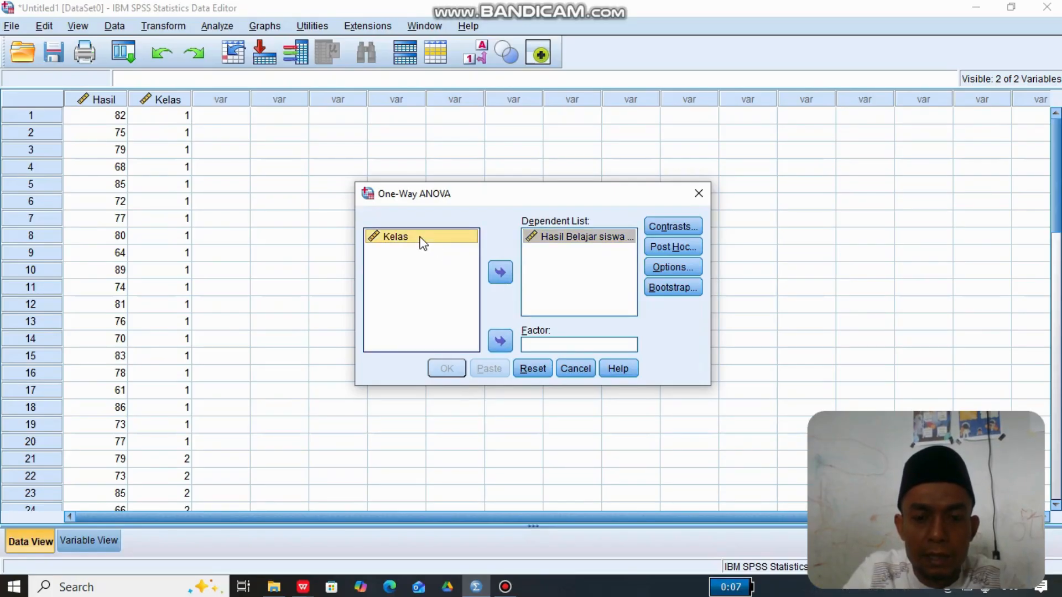
click(500, 341)
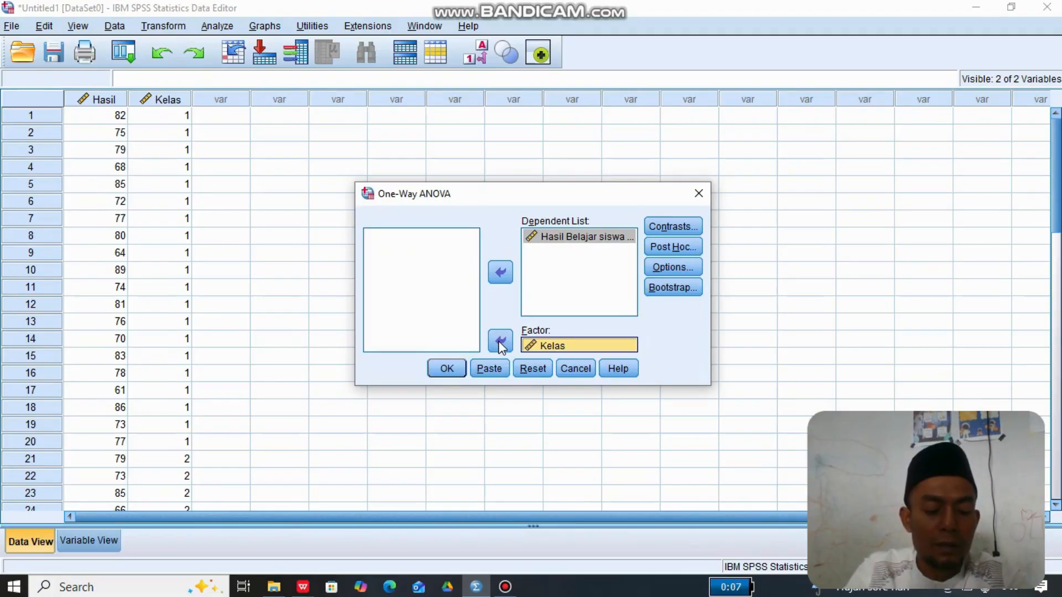
- Include the Descriptive statistics and the Homogeneity of variance test in the One-Way ANOVA, and run the analysis
click(674, 269)
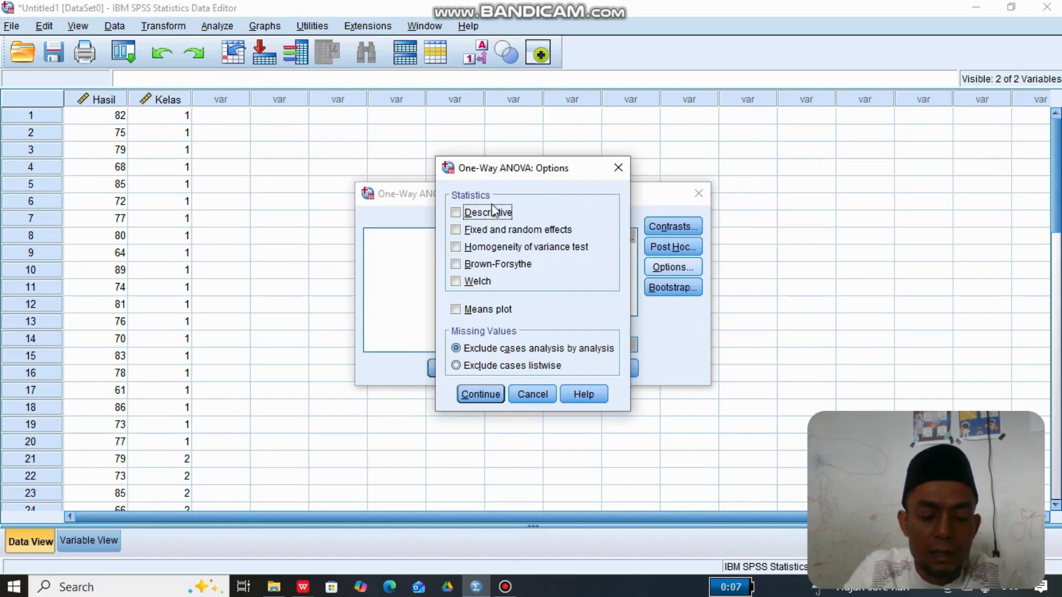
click(459, 214)
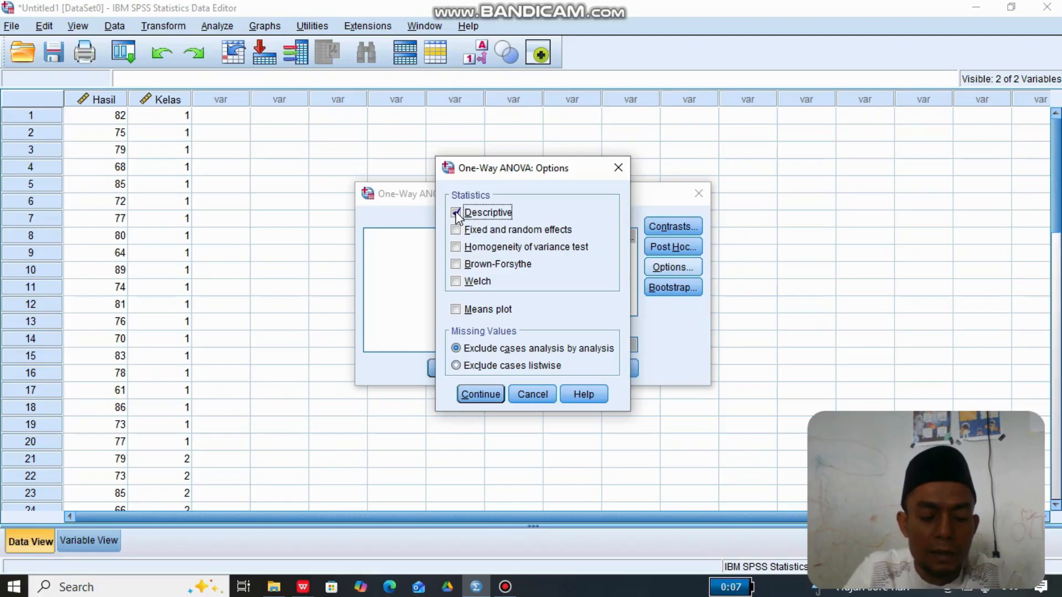
click(456, 247)
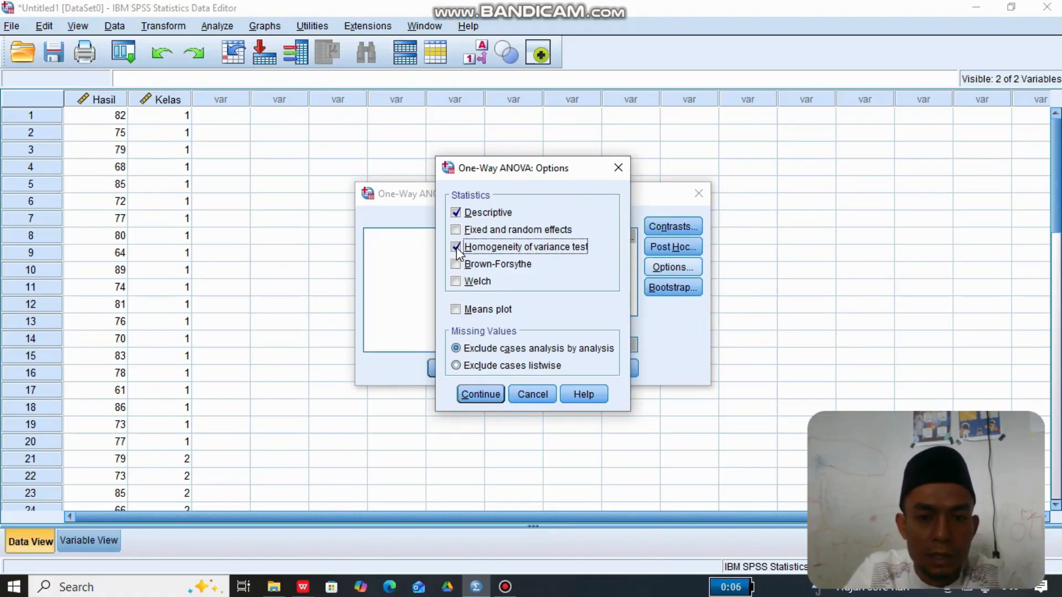
click(485, 392)
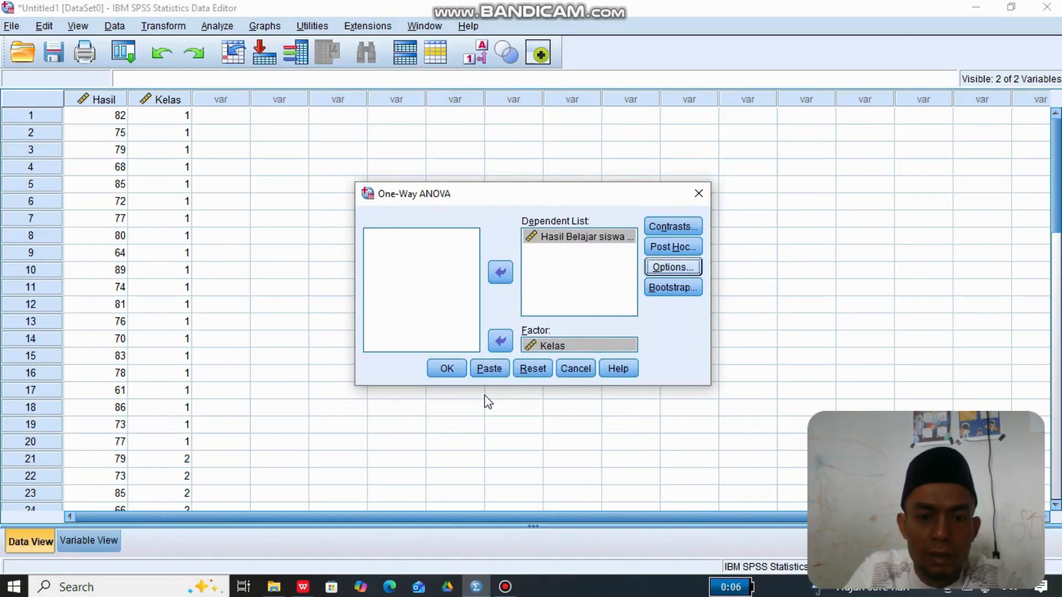
click(446, 369)
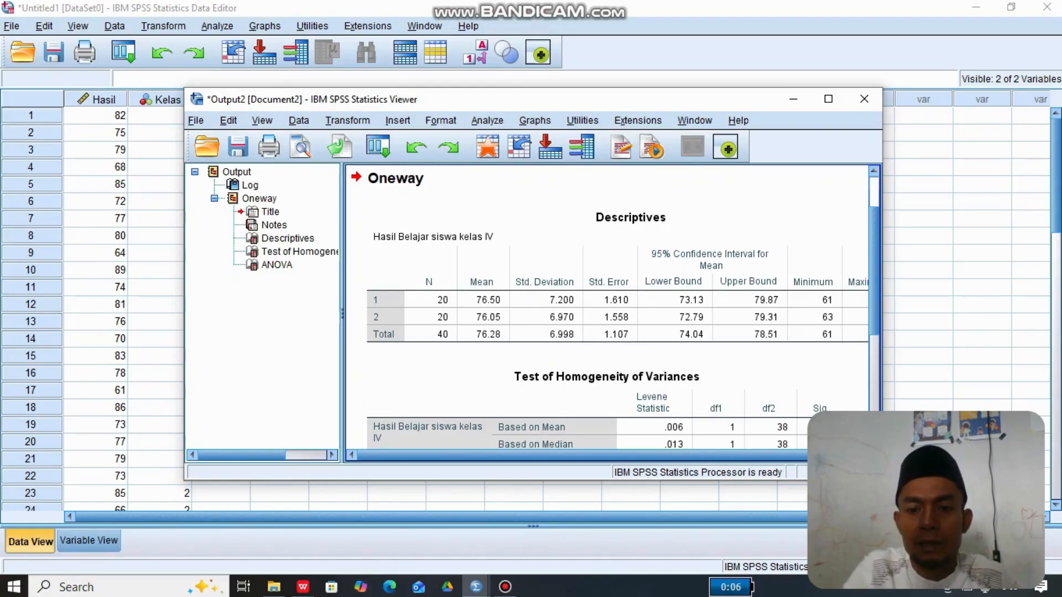
- Examine the Descriptives and Test of Homogeneity of Variances tables in the Oneway output
scroll(608, 310, down, 2)
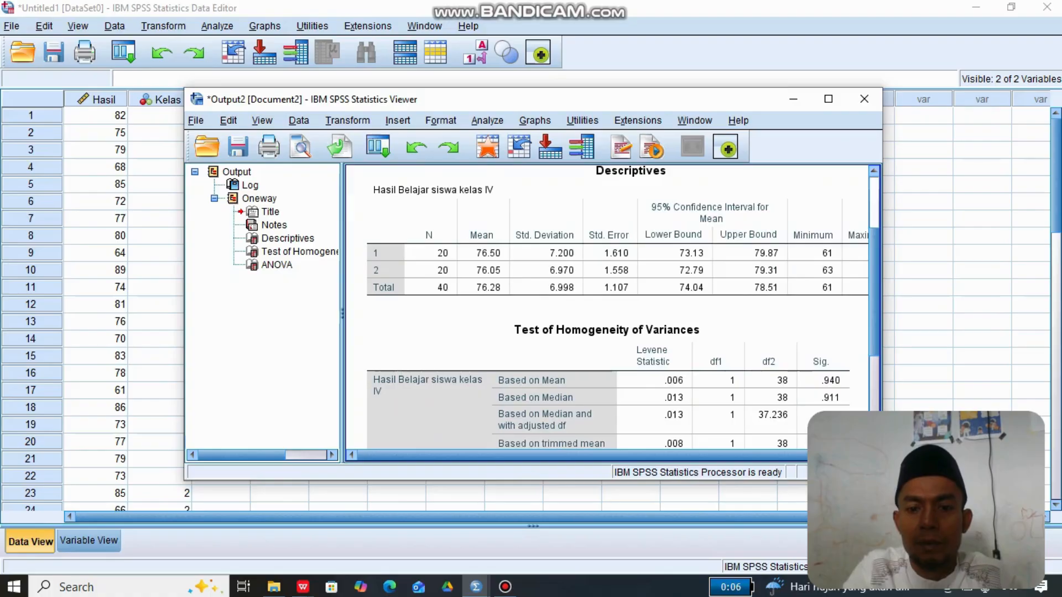
scroll(861, 282, down, 3)
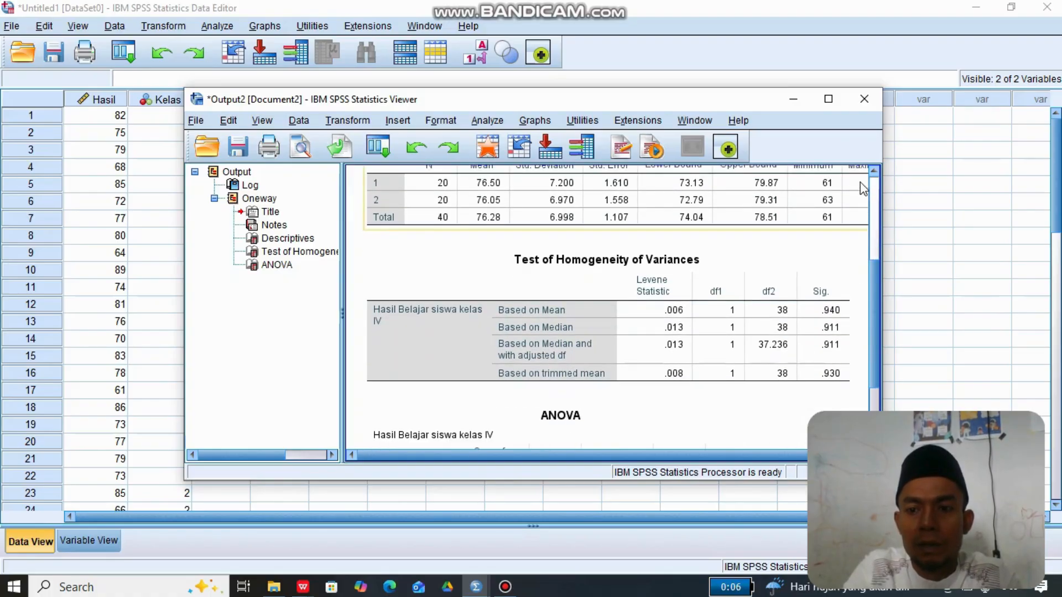
scroll(872, 178, up, 2)
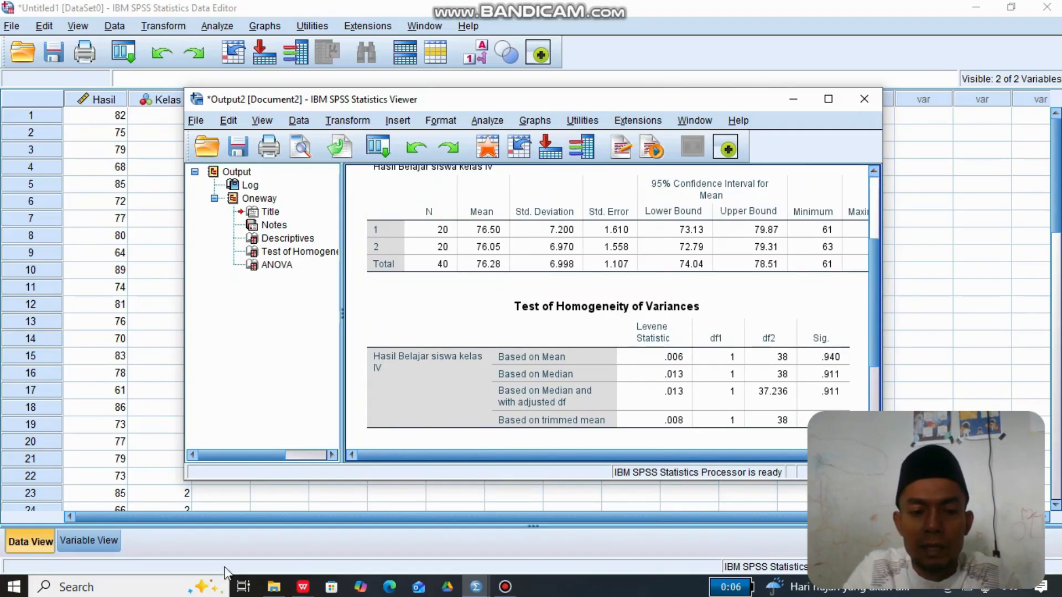
- Switch to the presentation PDF in WPS Office and read the "Interpretasi Uji Homogenitas" rules on page 8
mouse_move(298, 591)
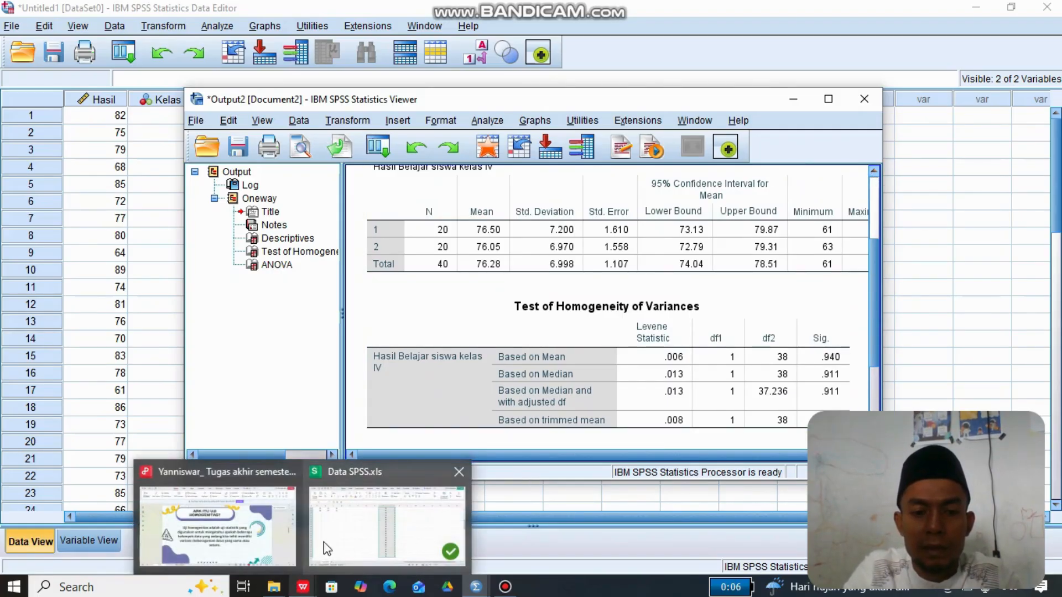
click(264, 532)
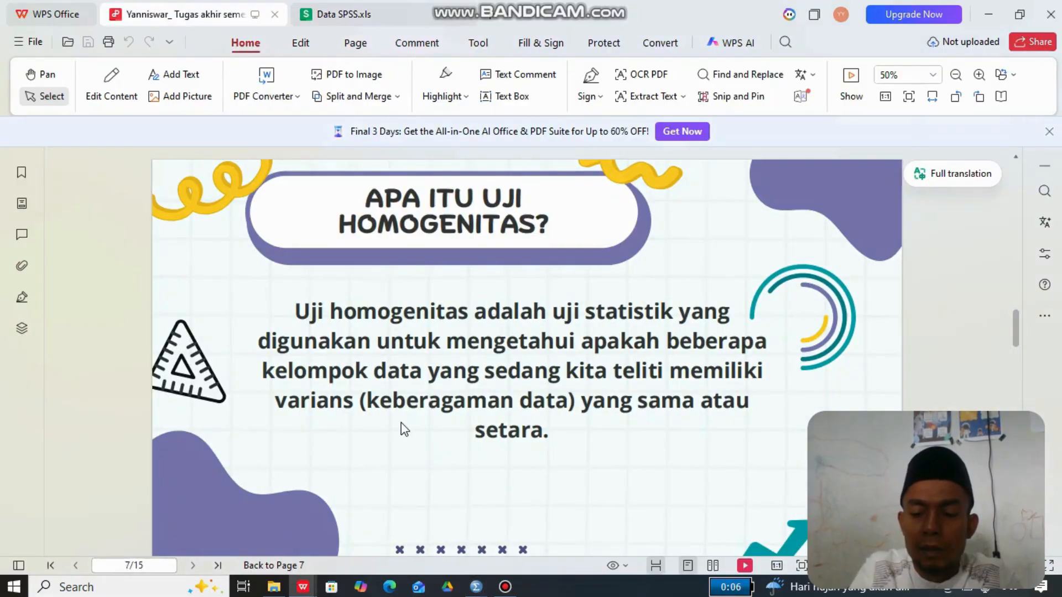
scroll(404, 430, down, 4)
scroll(403, 430, down, 3)
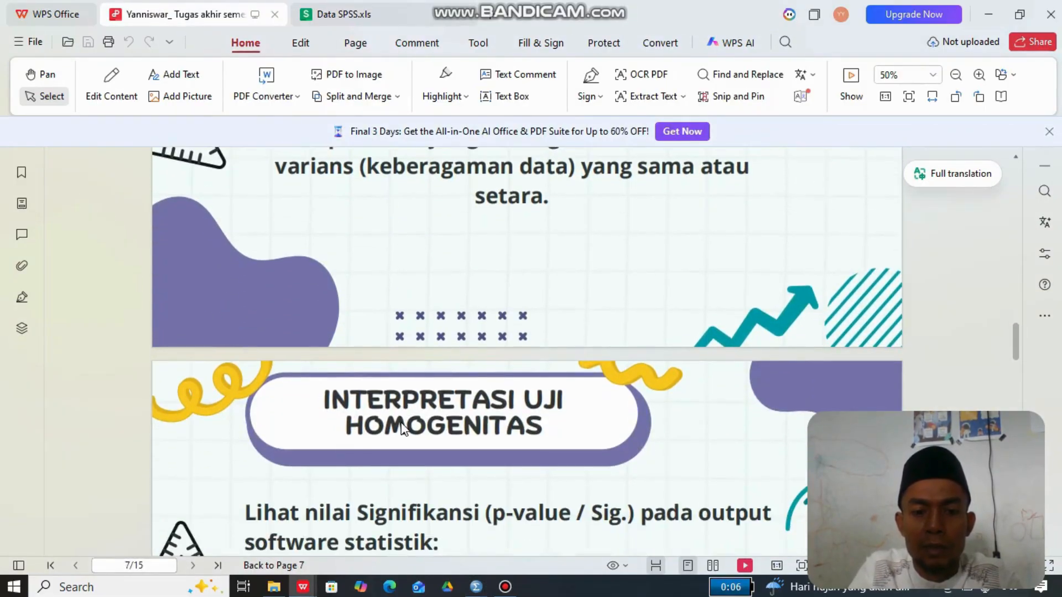
scroll(403, 430, down, 3)
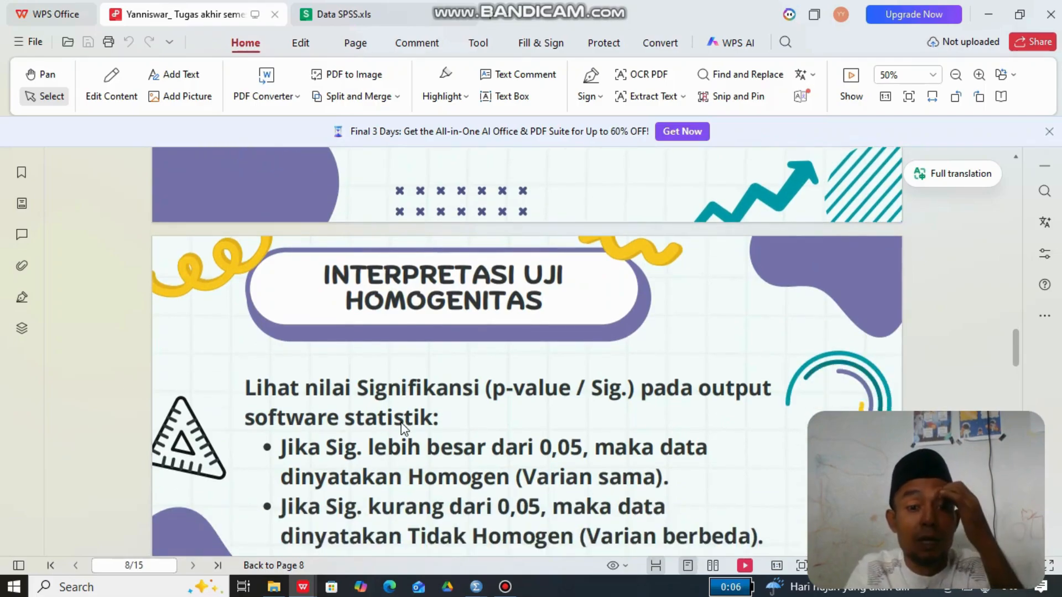
scroll(401, 424, down, 1)
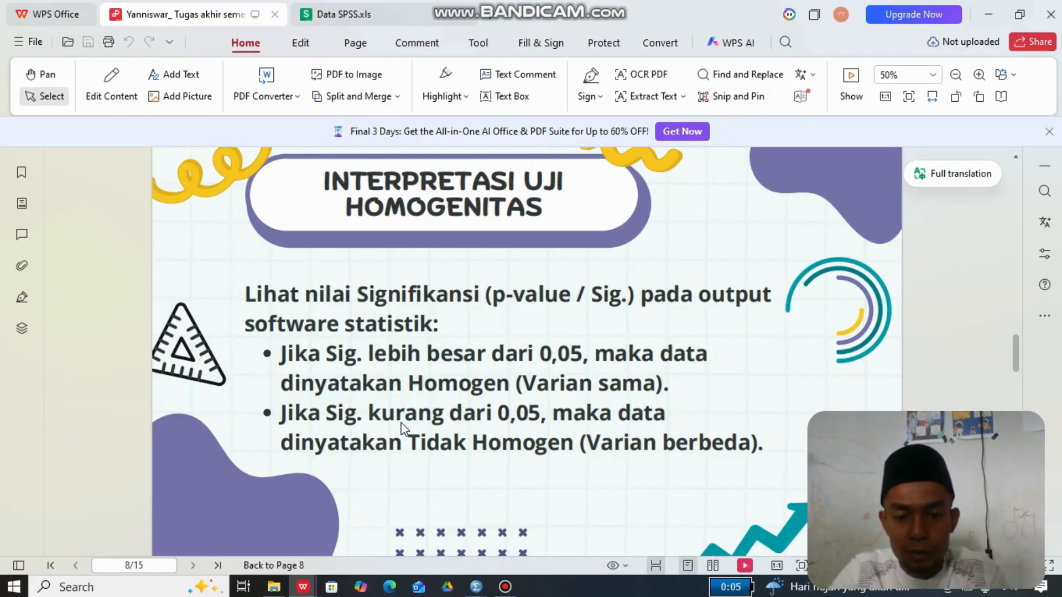
- Check the significance values of the homogeneity test in the SPSS output viewer, and return to the interpretation page in the WPS Office PDF
mouse_move(477, 585)
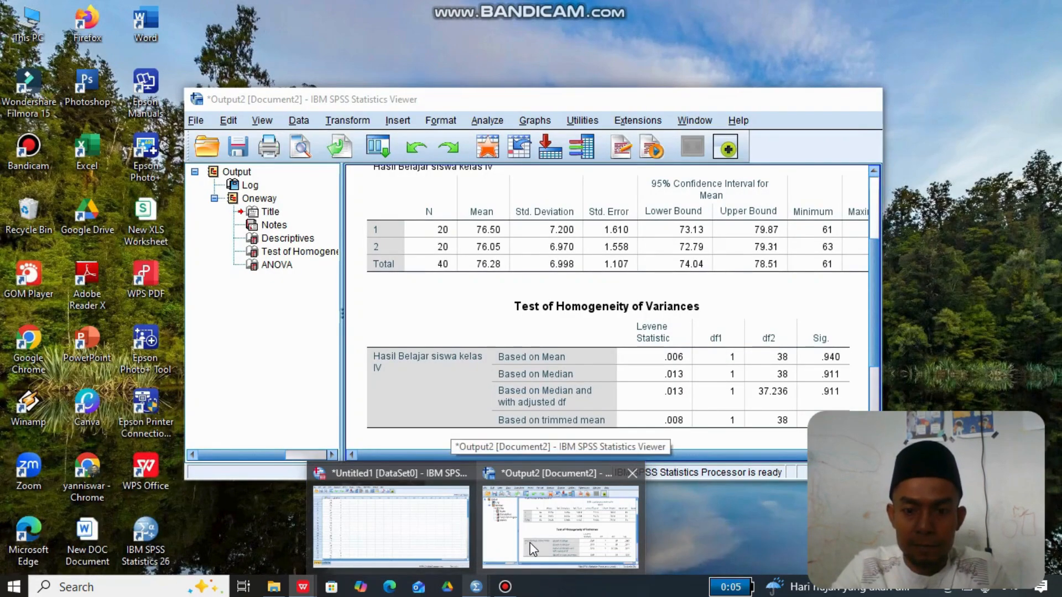
click(532, 549)
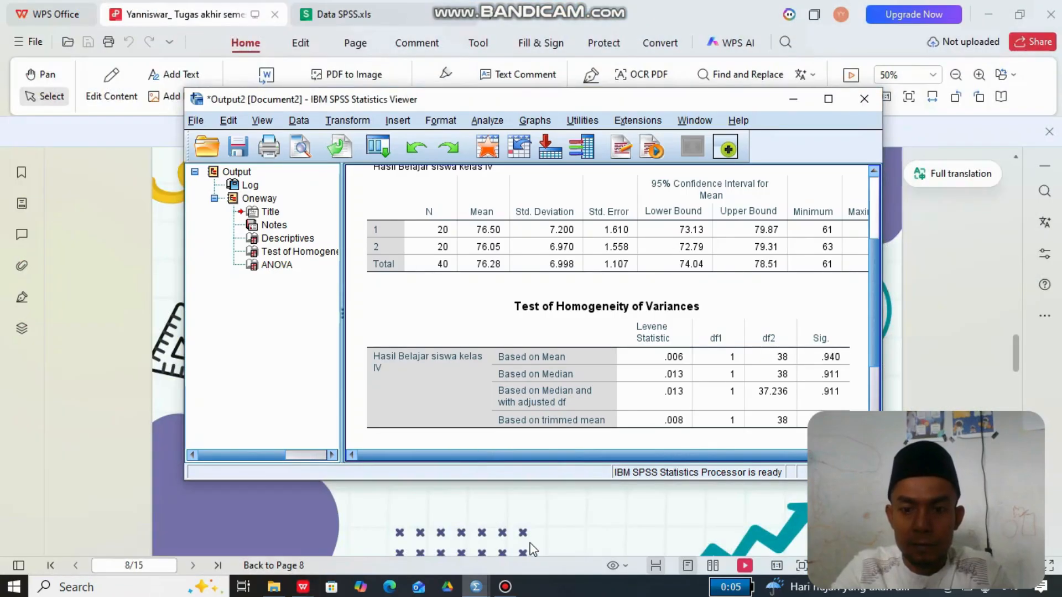
click(659, 422)
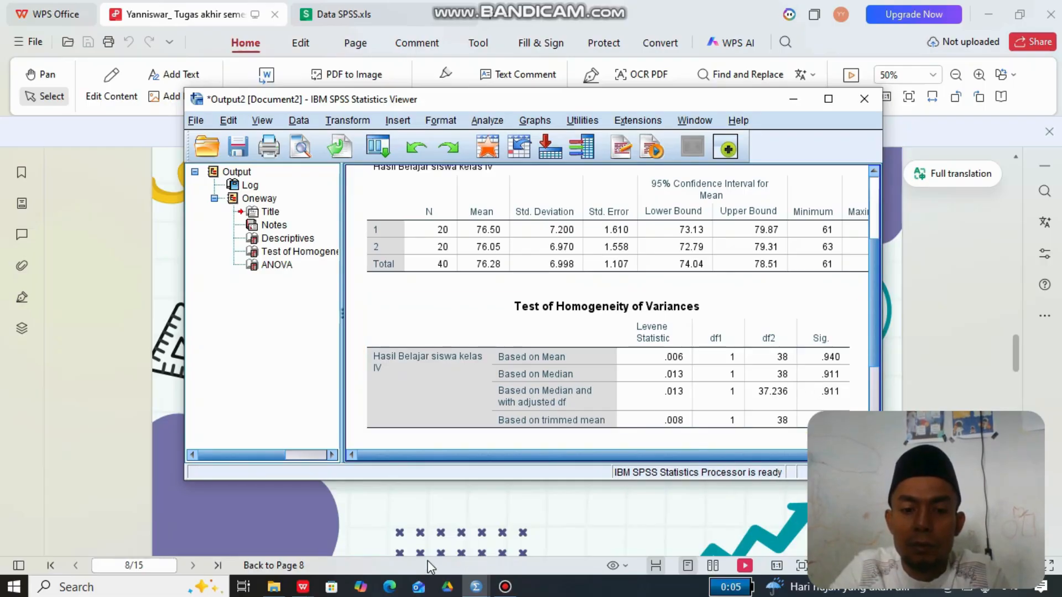
mouse_move(307, 588)
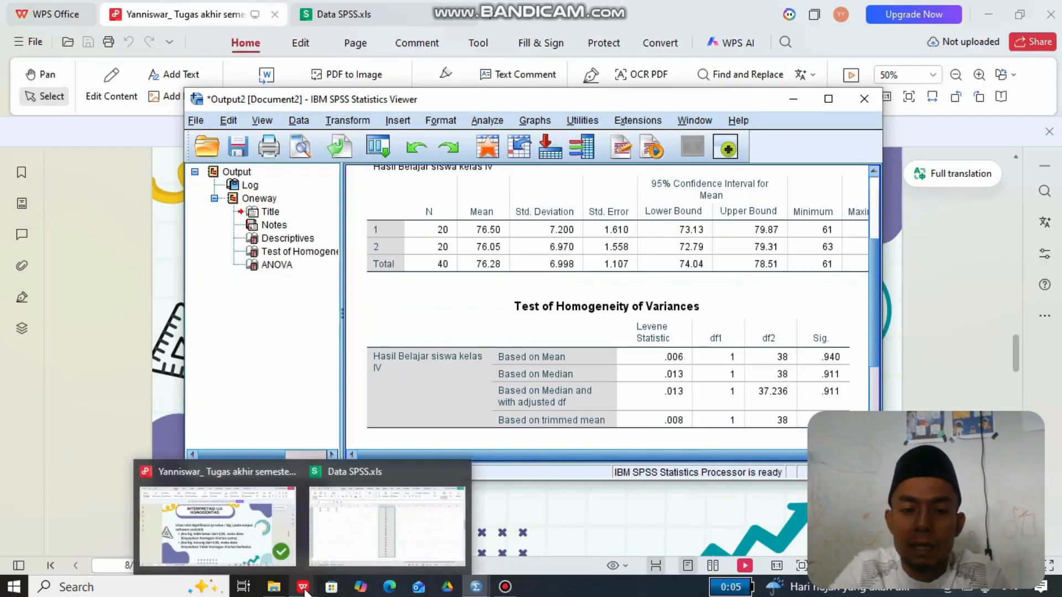
click(280, 553)
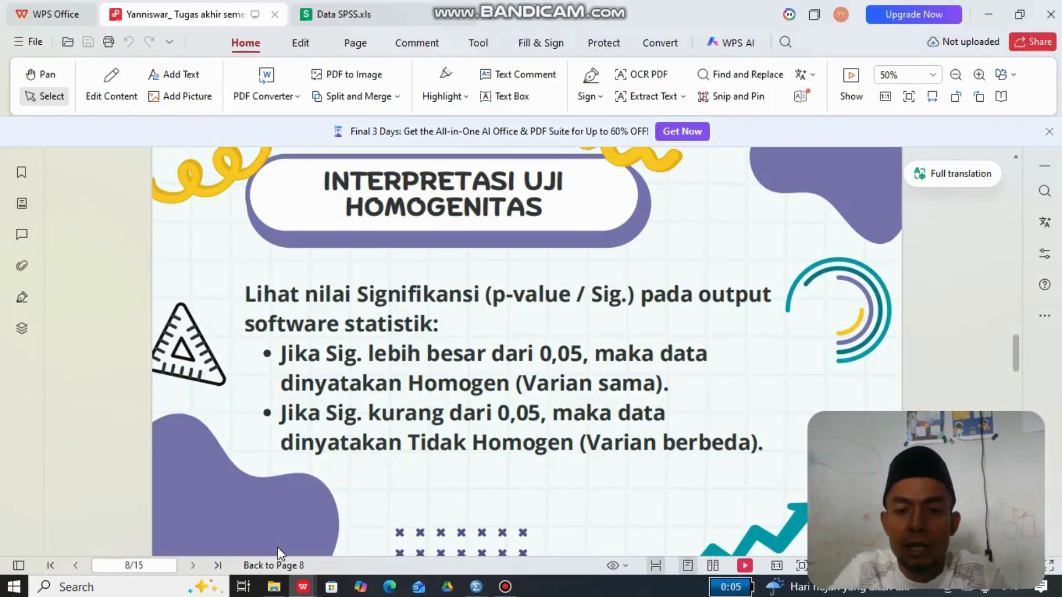
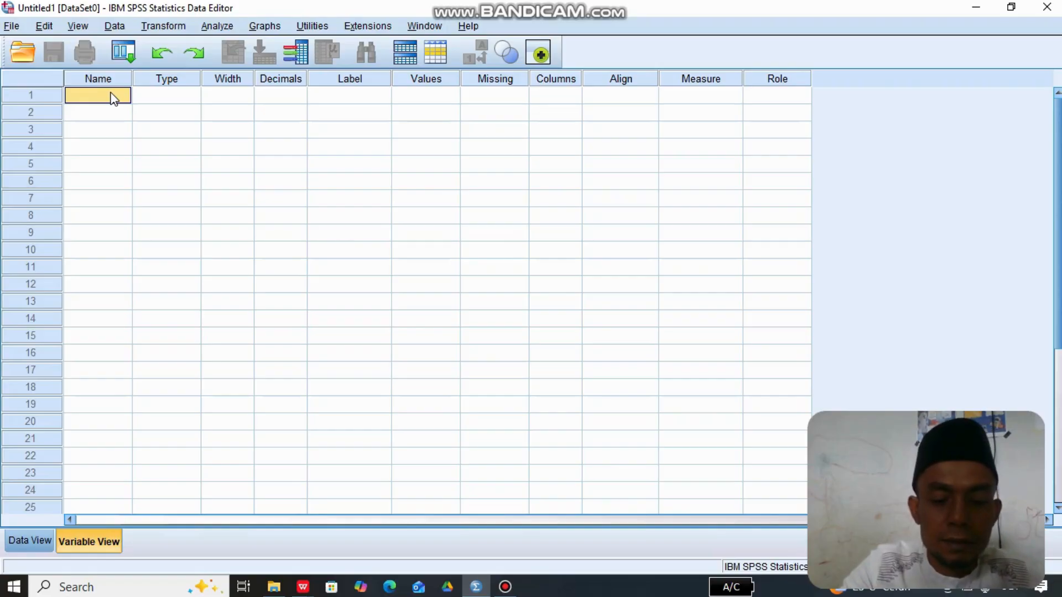
- Define two variables named Nilai and Kelas in the first two rows of the variable list
text(N)
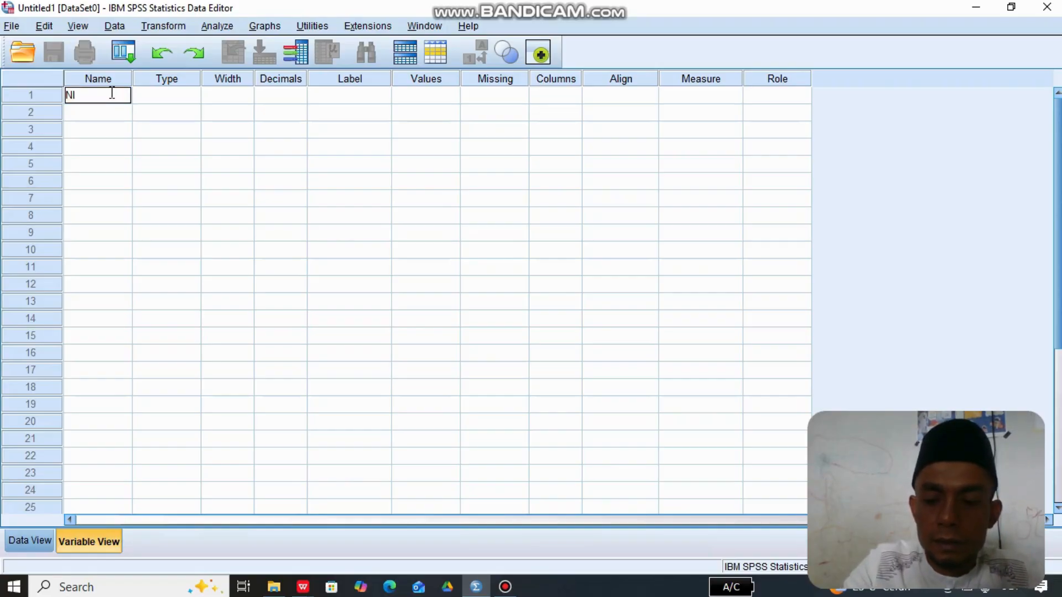
text(ila)
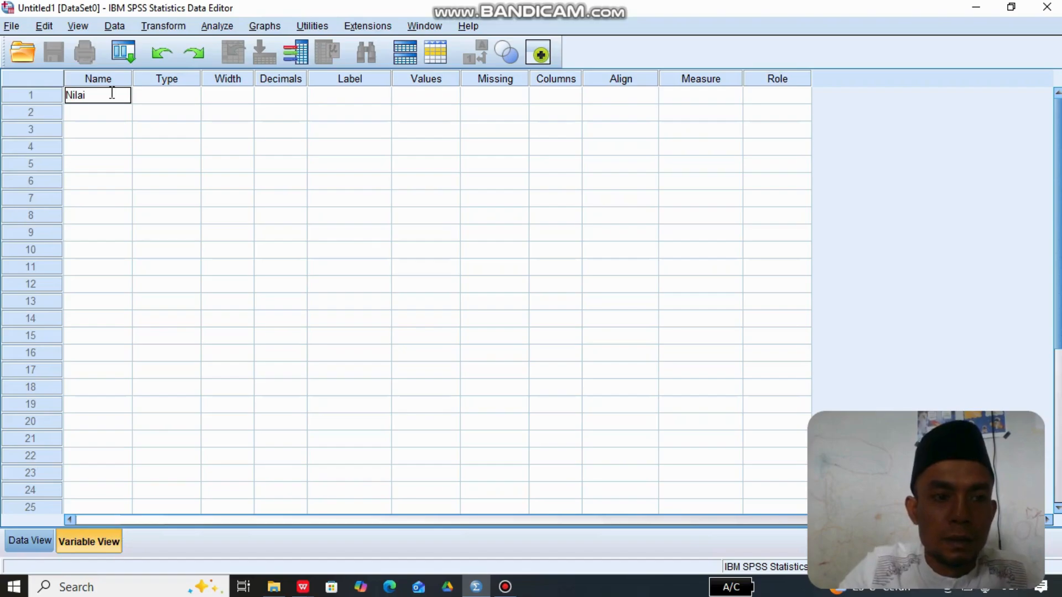
text(i)
click(91, 113)
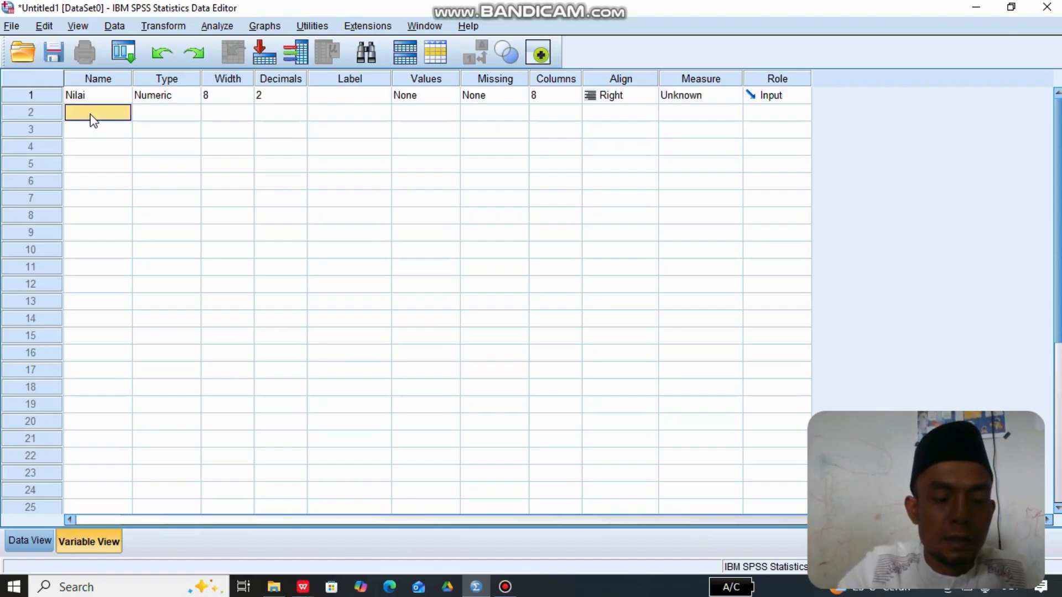
click(92, 114)
text(K)
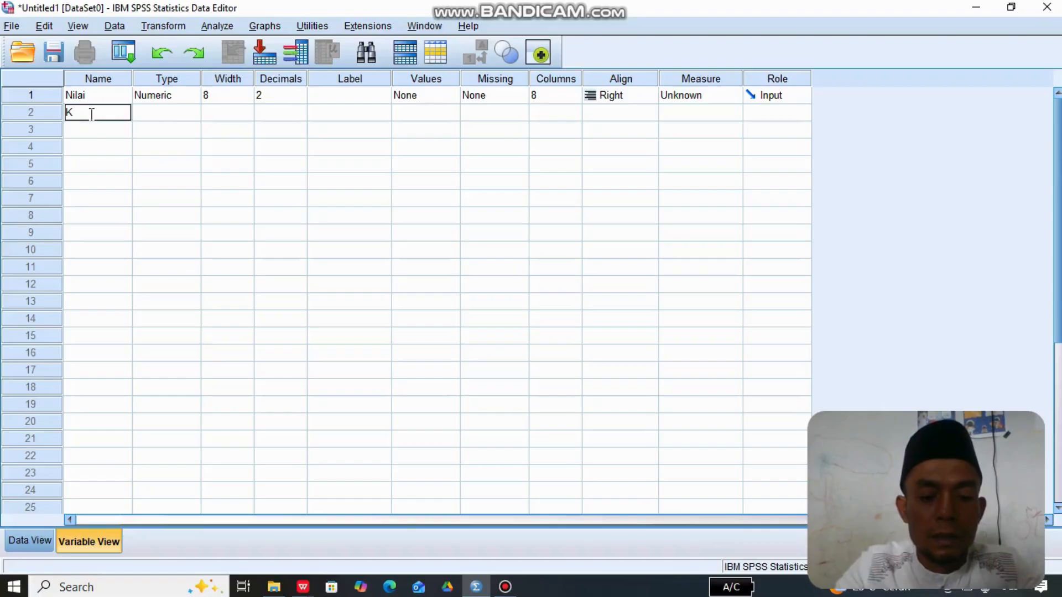
text(elas)
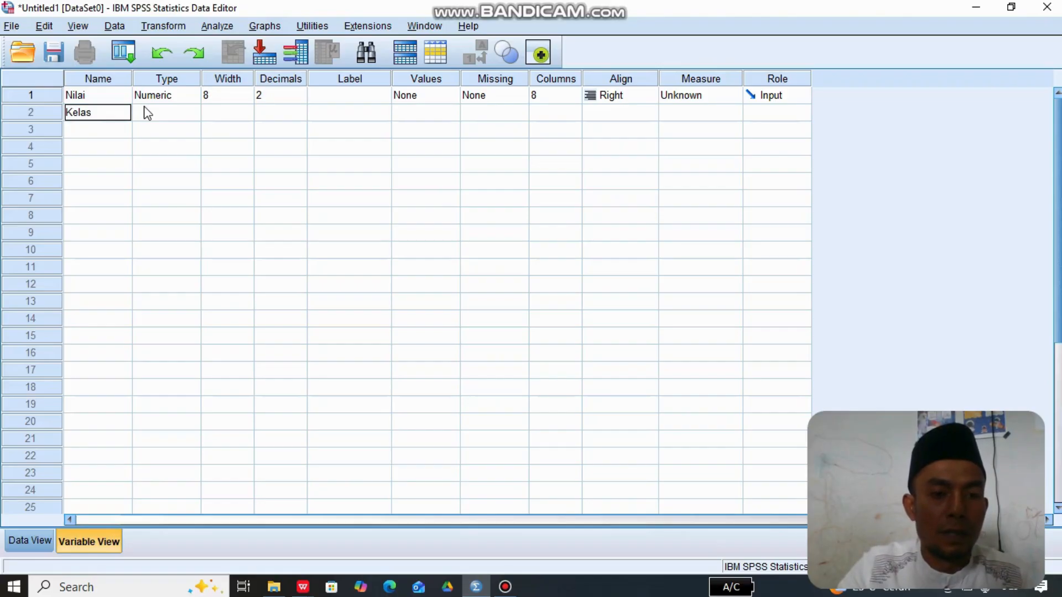
- Set the number of decimals to 0 for both the Nilai and Kelas variables
click(297, 94)
click(299, 93)
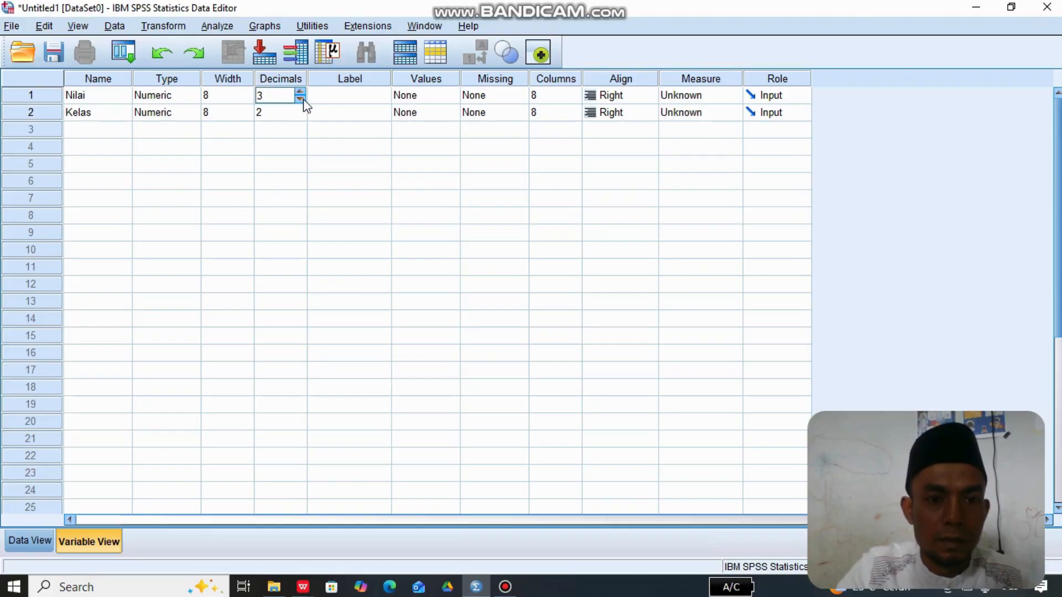
click(303, 101)
click(303, 101)
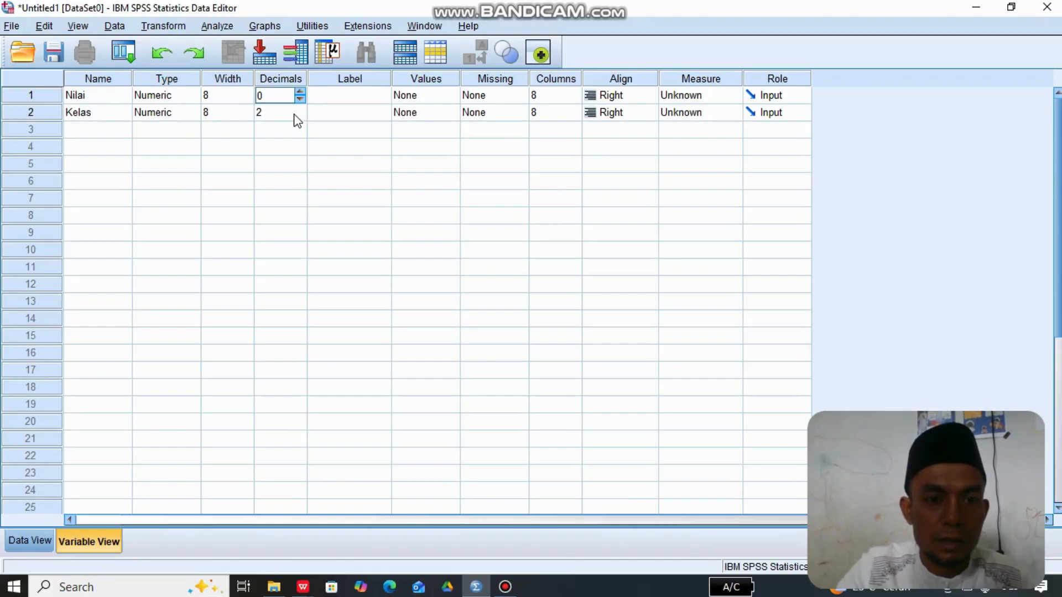
click(297, 116)
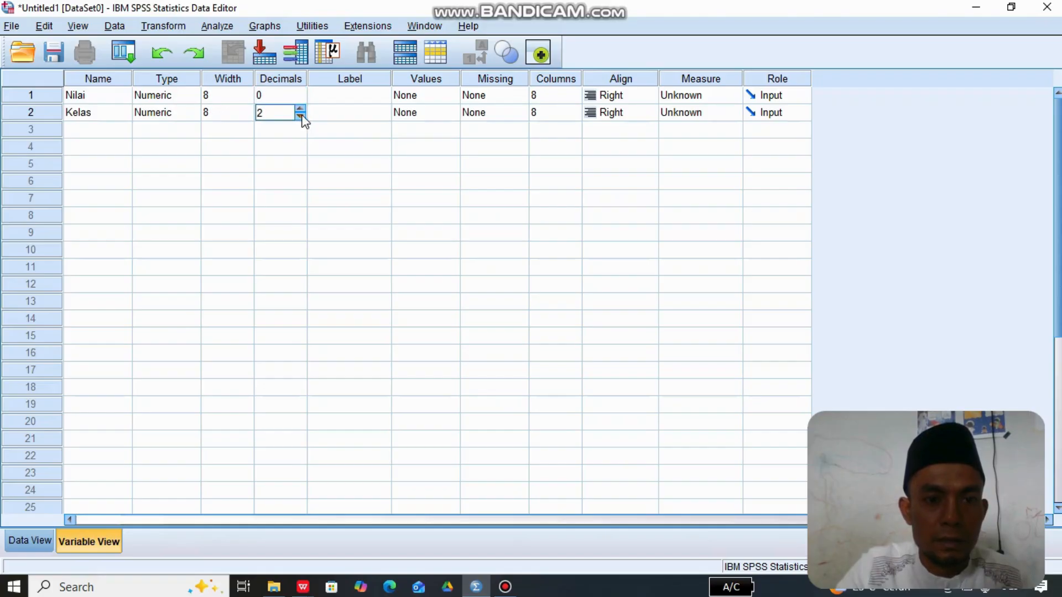
click(301, 116)
click(301, 116)
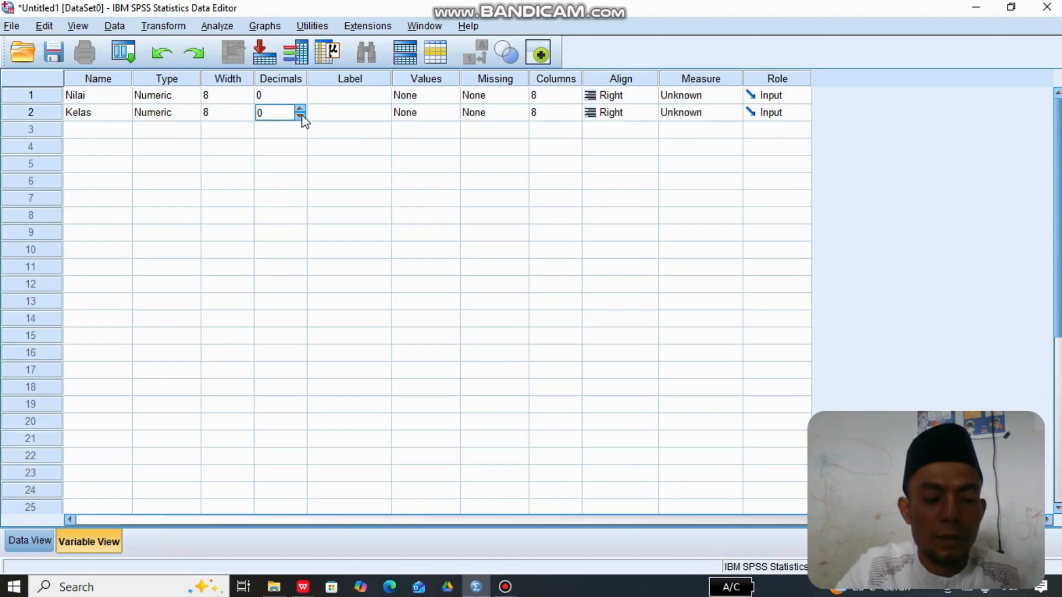
- Label the Nilai variable "Nilai ulangan siswa kelas IV"
click(358, 97)
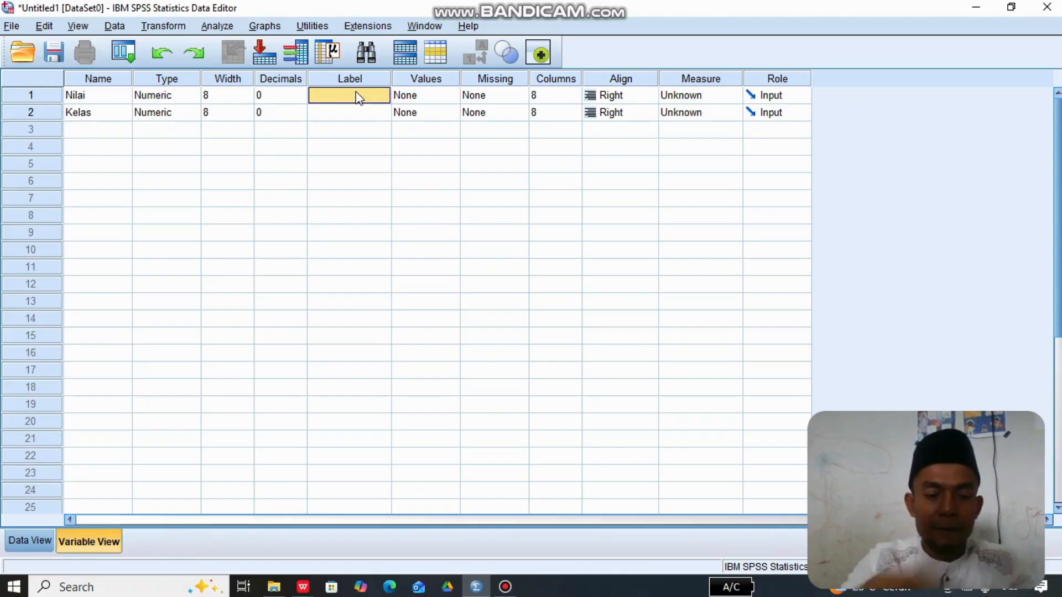
text(Nil)
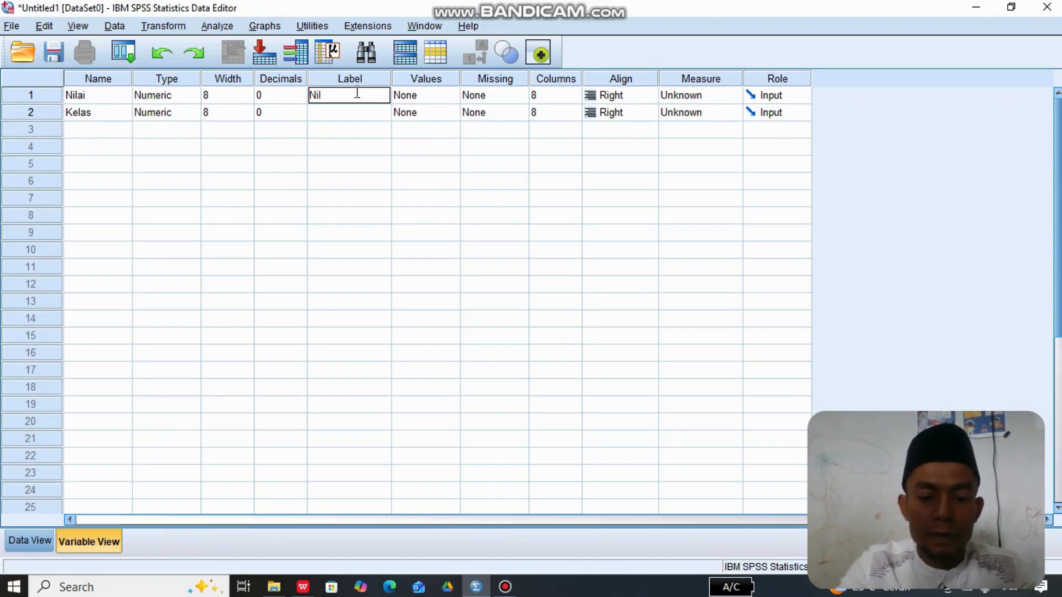
text(ai)
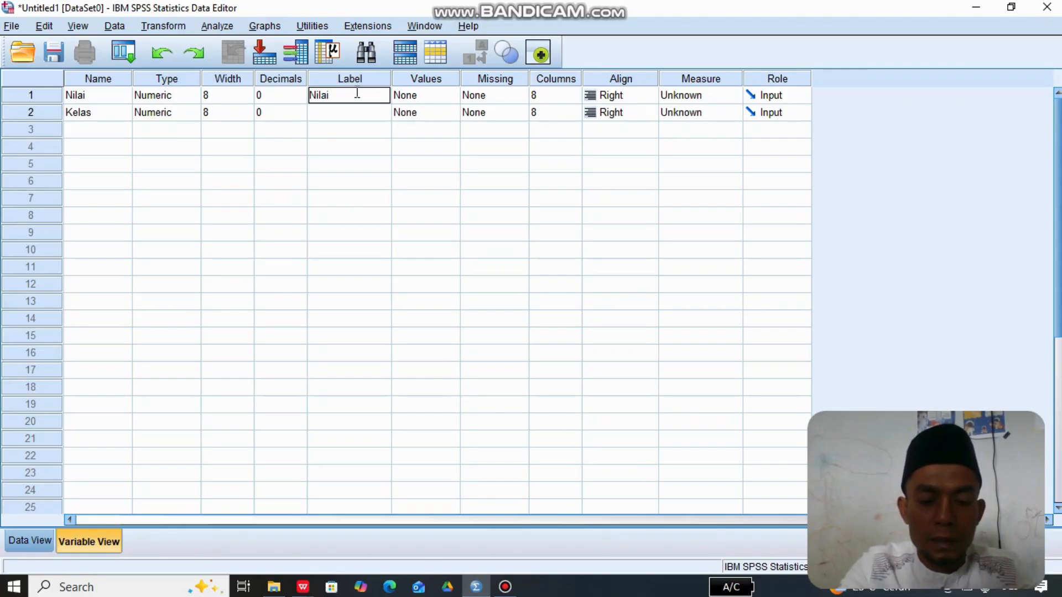
text( ulangan)
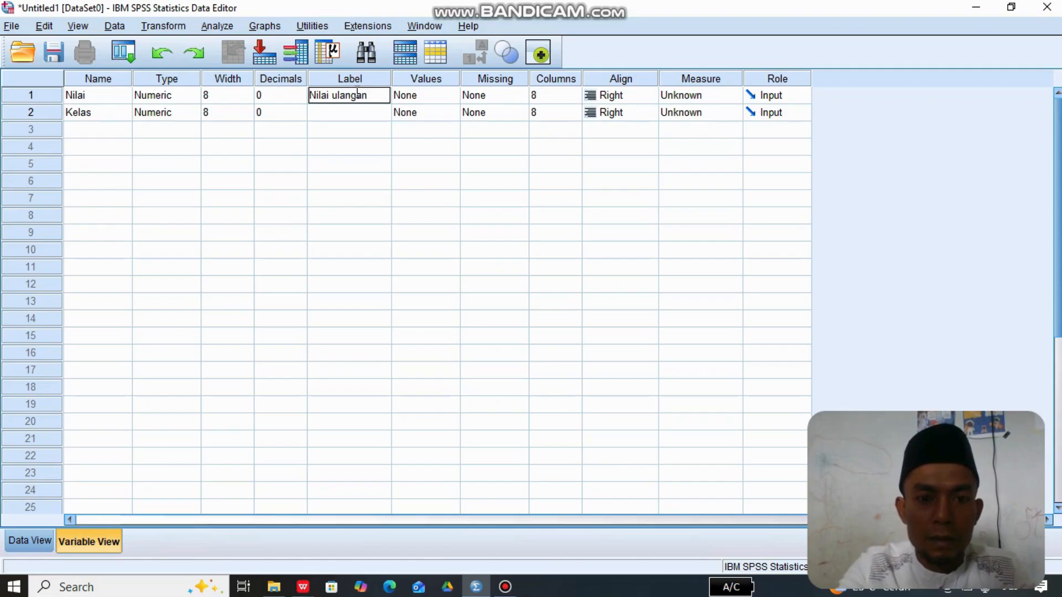
text( siswa)
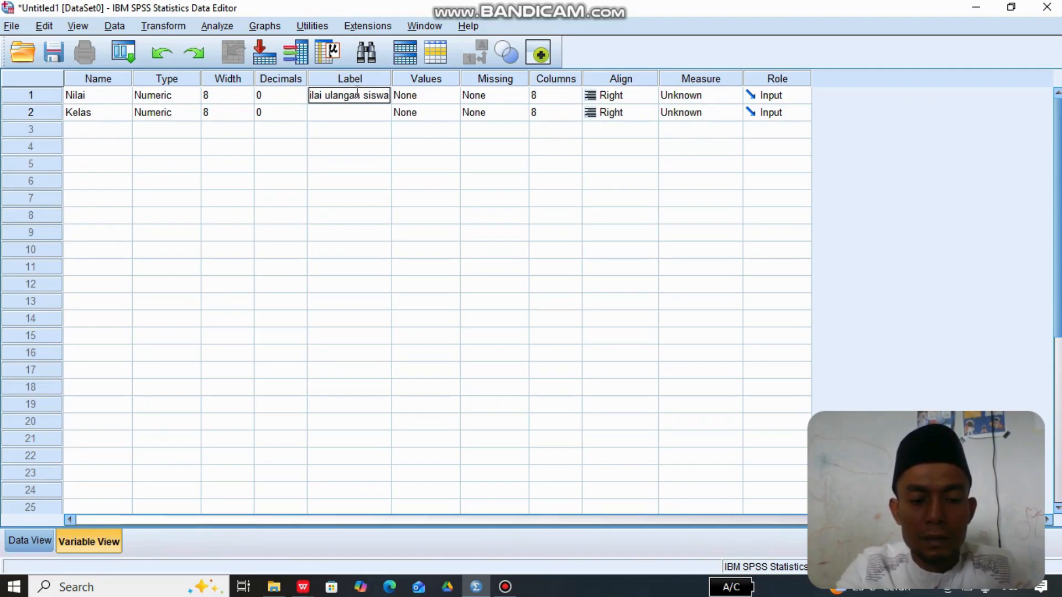
text( kel)
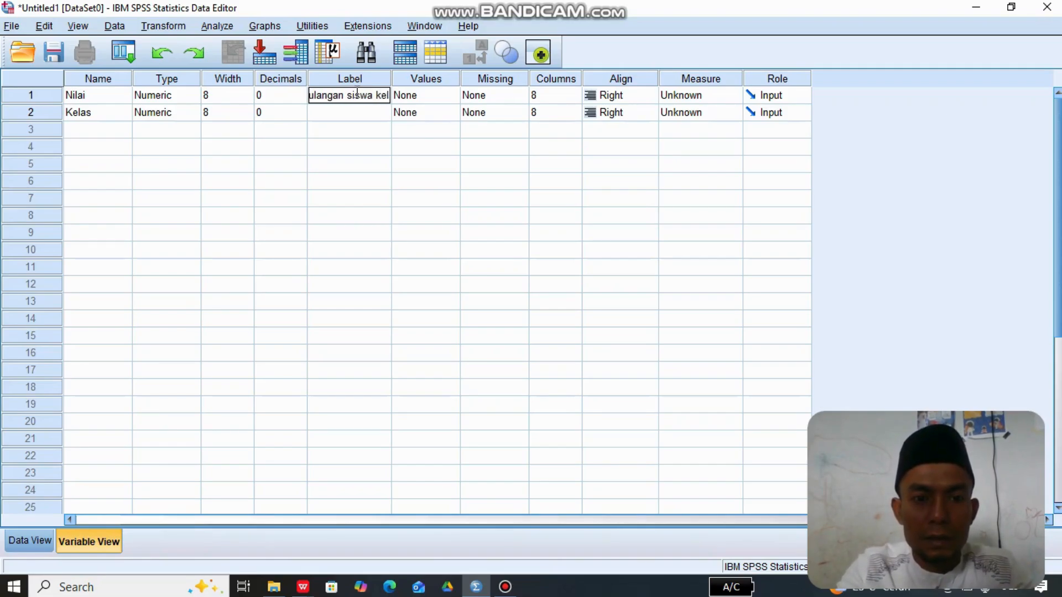
text(s)
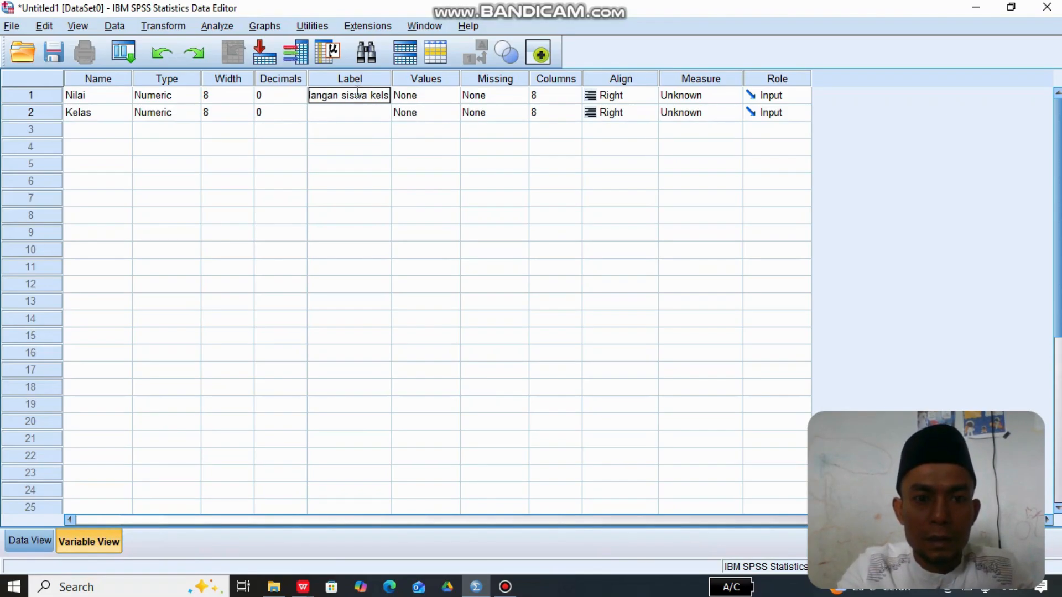
key(BackSpace)
text(as)
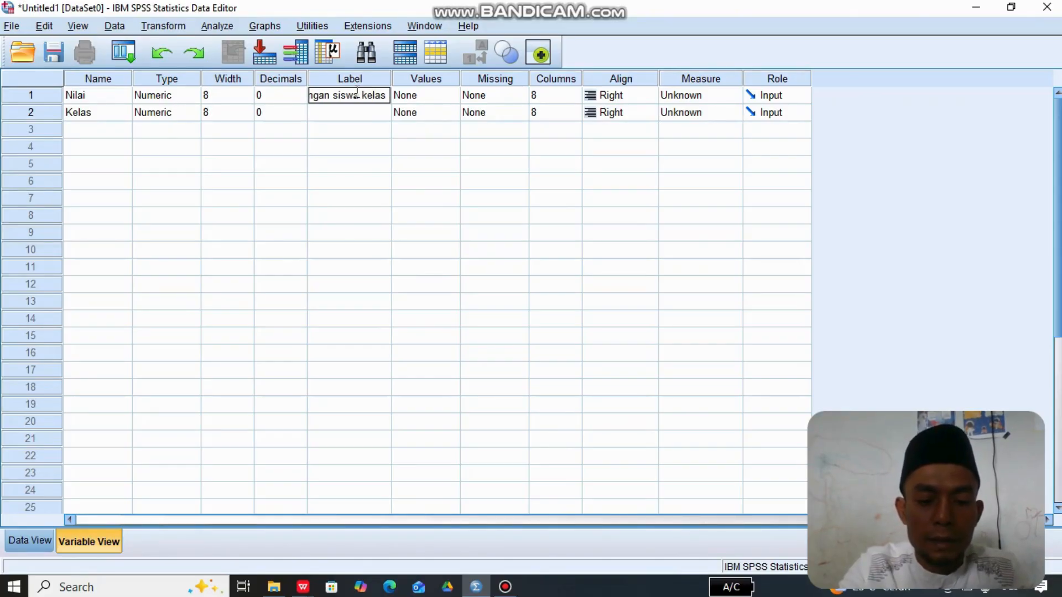
text( IV)
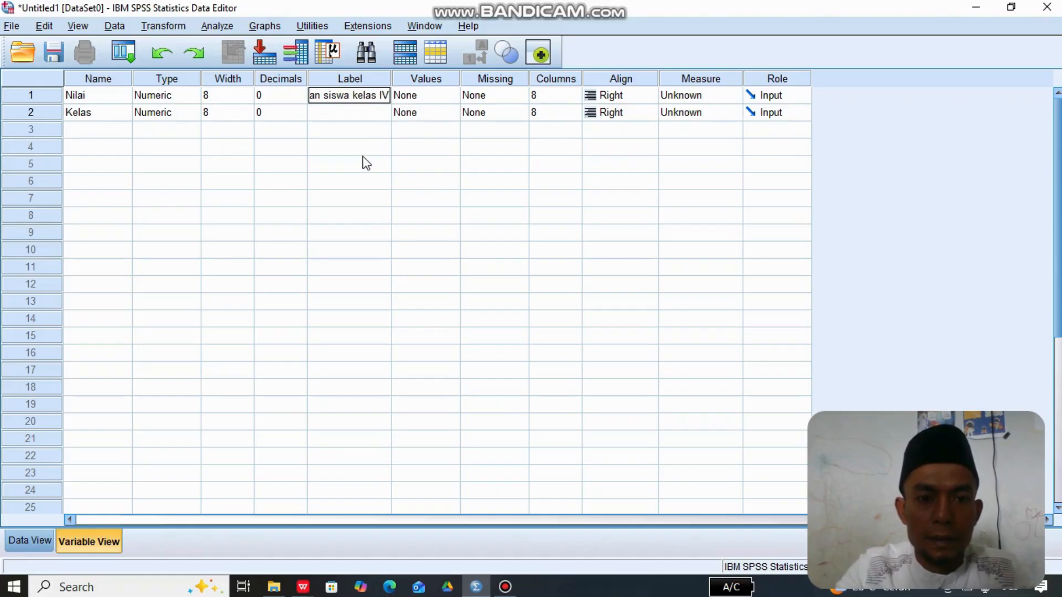
click(366, 163)
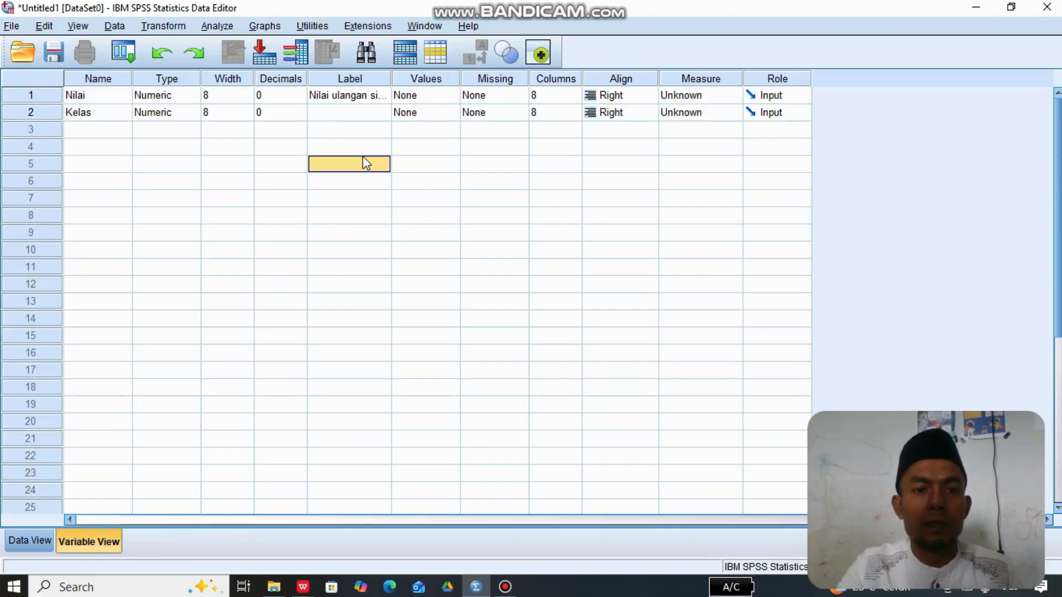
- Select the first Nilai cell in the data sheet, switch to Data SPSS.xls in WPS Office, and clear the old copy selection
click(32, 542)
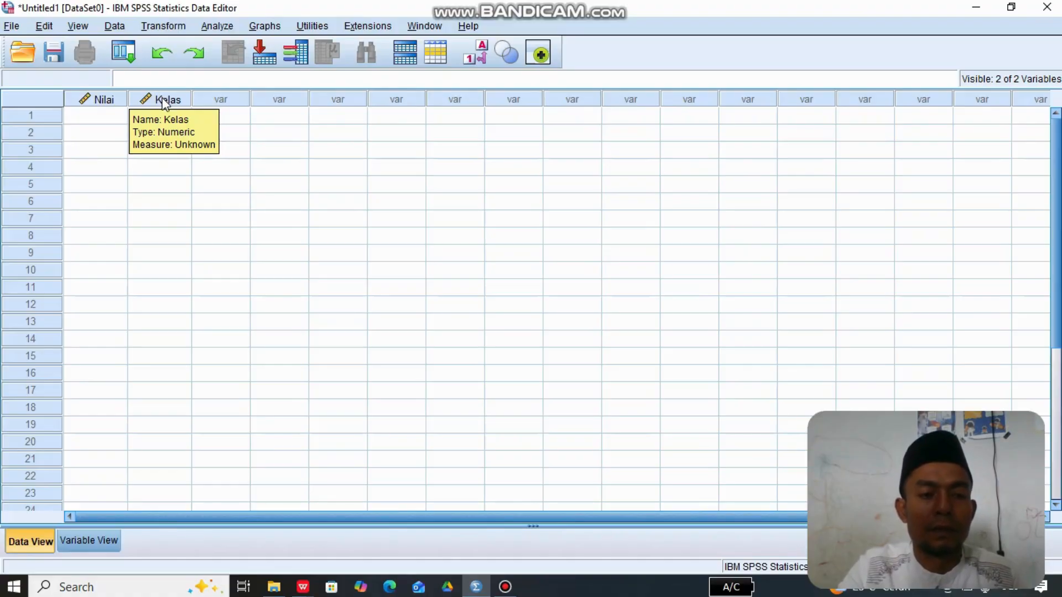
click(95, 115)
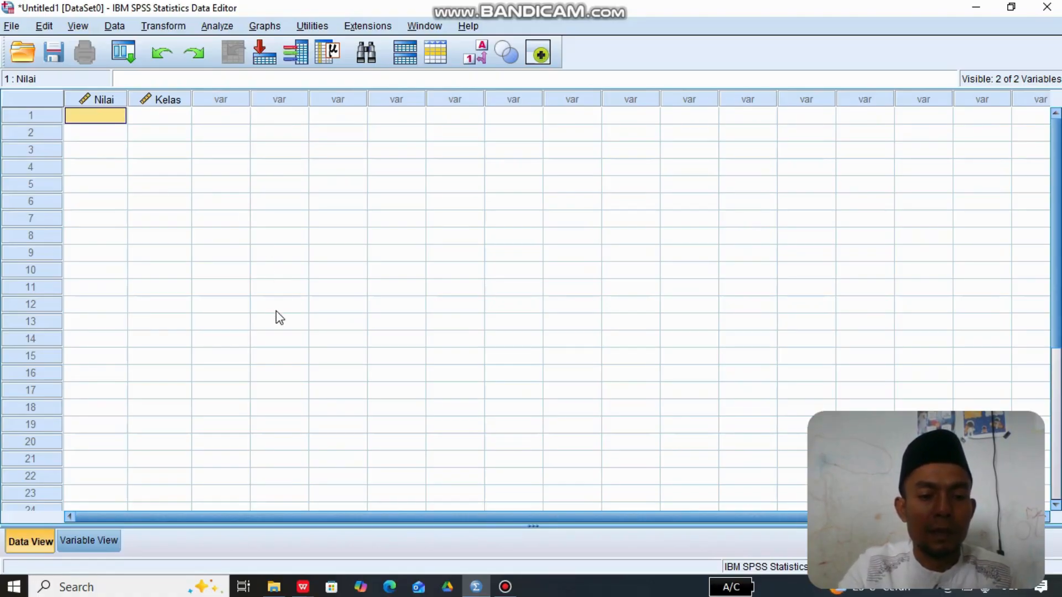
mouse_move(305, 589)
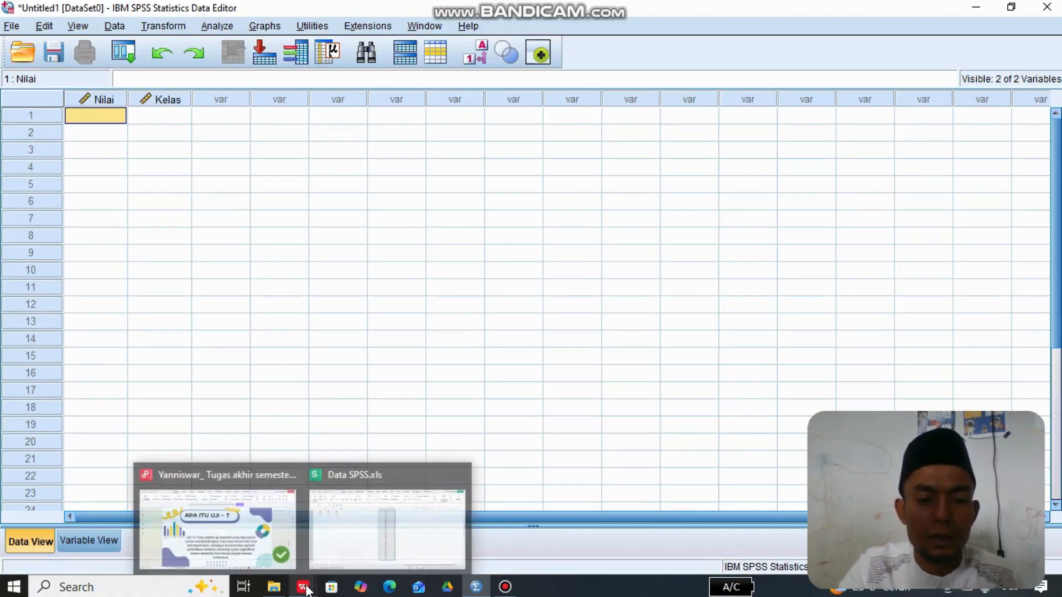
click(365, 527)
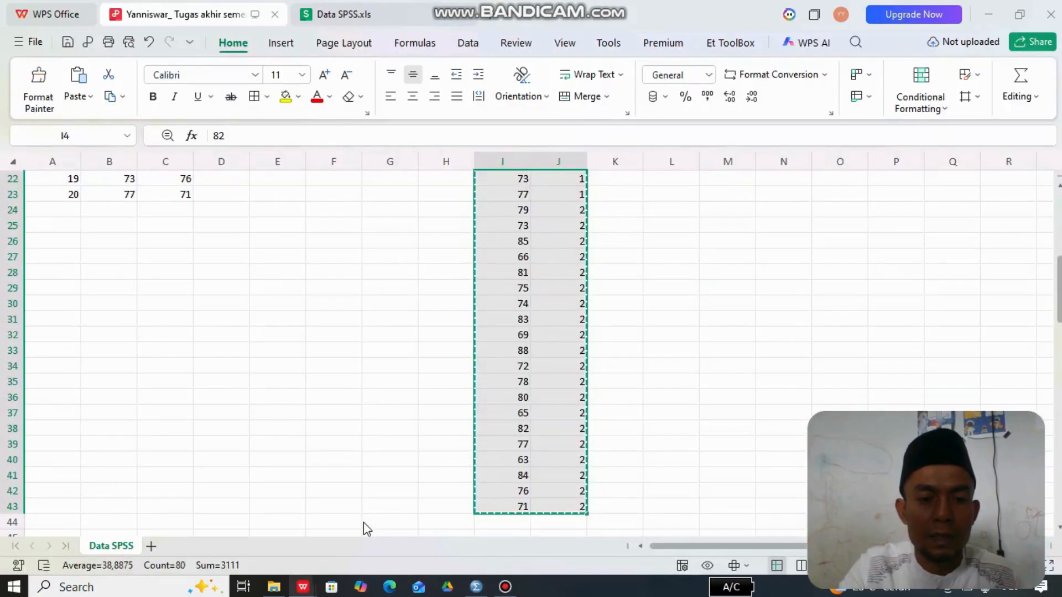
click(369, 412)
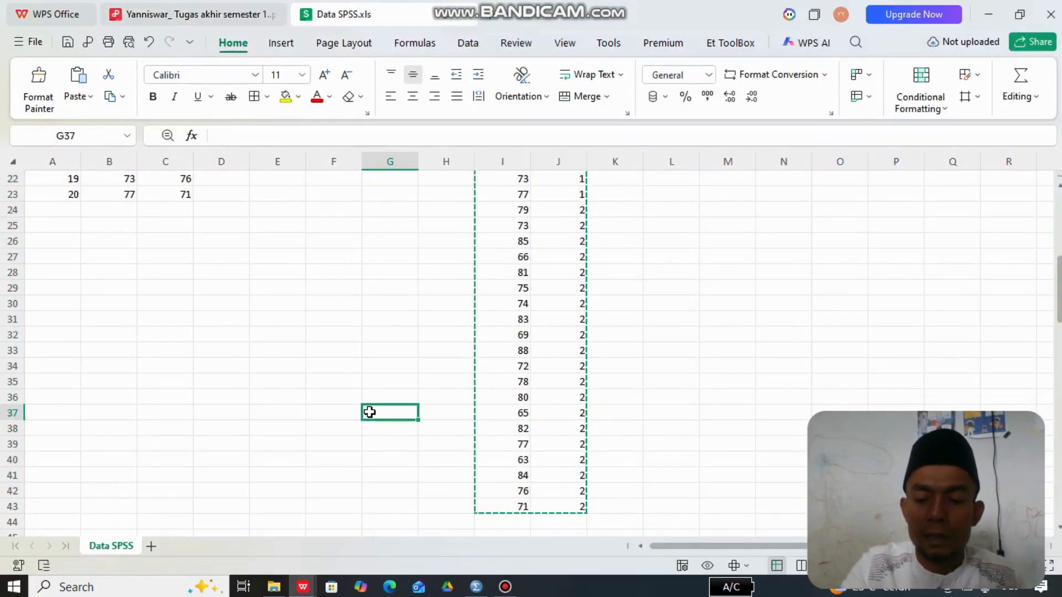
key(Escape)
key(Up)
key(Up)
key(Up)
key(Up)
key(Up)
key(Up)
key(Up)
key(Up)
key(Up)
key(Up)
key(Up)
key(Up)
key(Up)
key(Up)
key(Up)
key(Up)
key(Up)
key(Up)
key(Up)
key(Up)
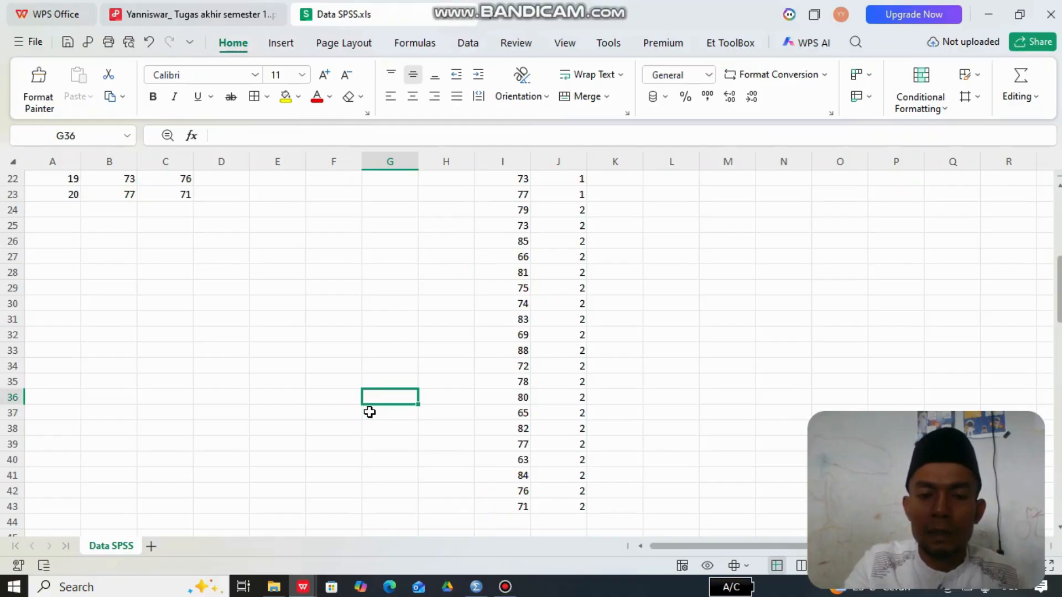
key(Up)
key(Up)
key(Up)
key(Up)
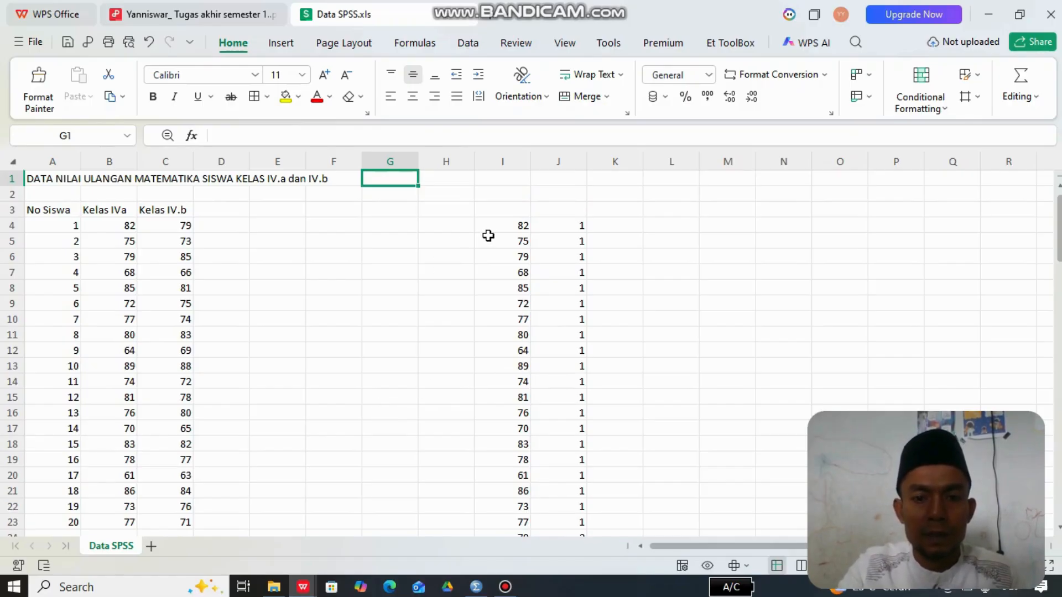
- Copy the stacked scores and class codes in I4:J43 and paste them into the Nilai and Kelas columns in SPSS, starting at row 1
click(508, 229)
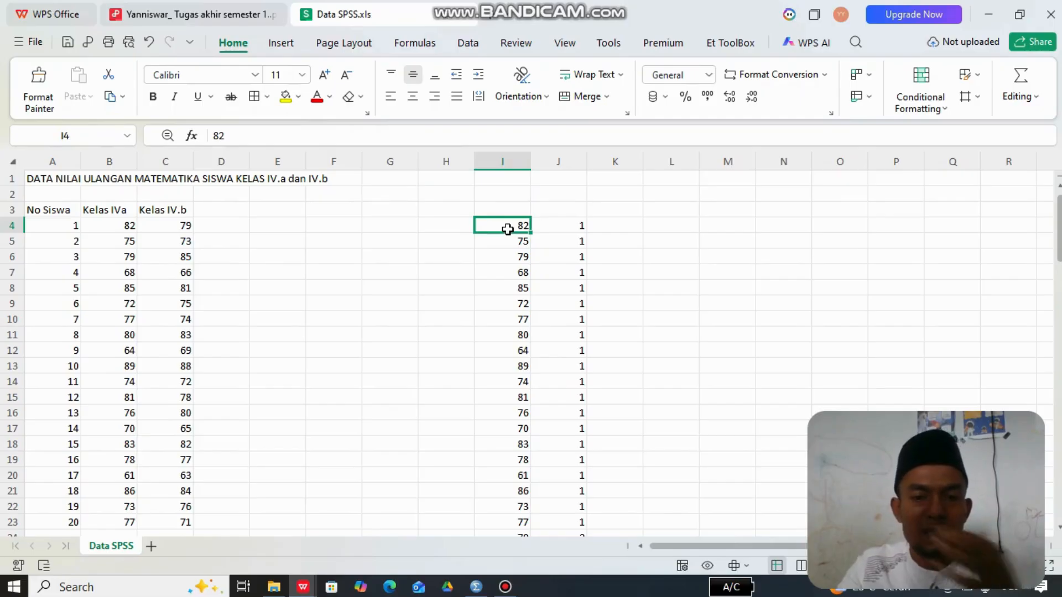
key(shift+Right)
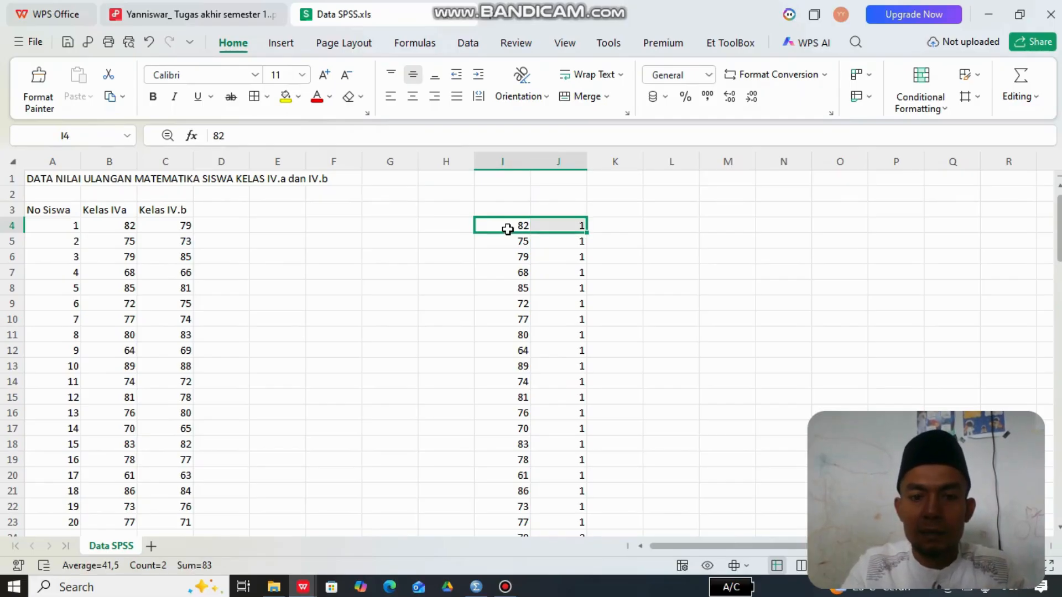
key(shift+Down)
key(shift+Down)
key(shift+Down)
key(shift+Down)
key(shift+Down)
key(shift+Down)
key(shift+Down)
key(shift+Down)
key(shift+Down)
key(shift+Down)
key(shift+Down)
key(shift+Down)
key(shift+Down)
key(shift+Down)
key(shift+Down)
key(shift+Down)
key(shift+Down)
key(shift+Down)
key(shift+Down)
key(shift+Down)
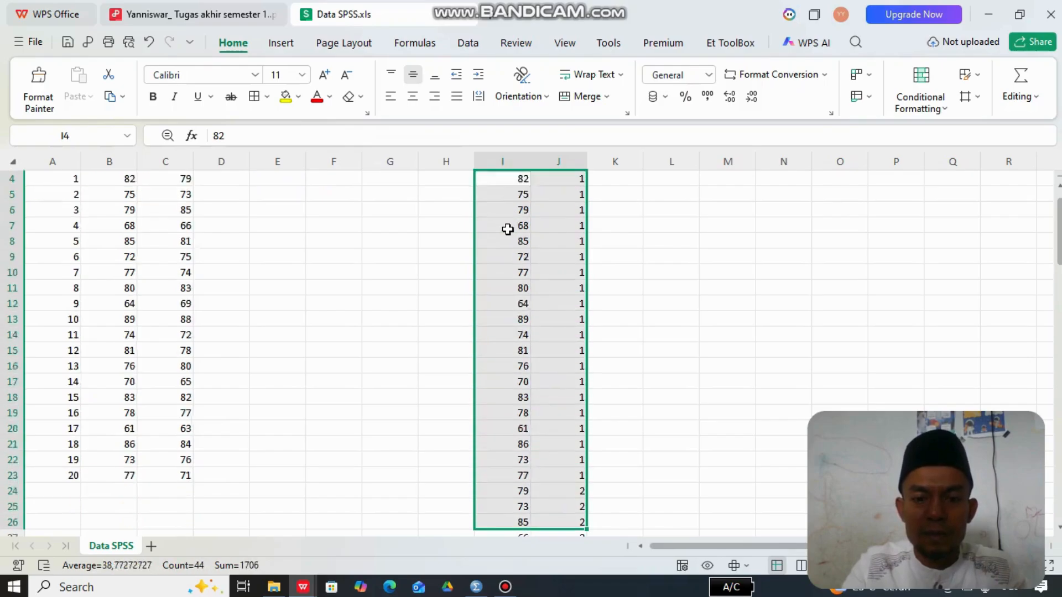
key(shift+Down)
key(shift+Down)
key(shift+Down)
key(shift+Down)
key(shift+Down)
key(shift+Down)
key(shift+Down)
key(shift+Down)
key(shift+Down)
key(shift+Down)
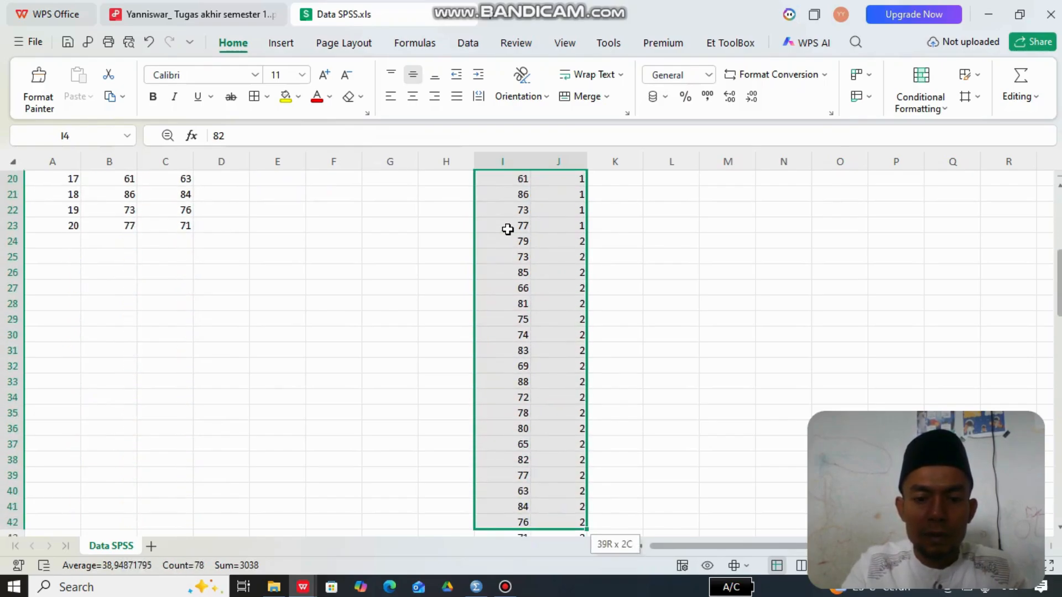
key(shift+Up)
key(shift+Up)
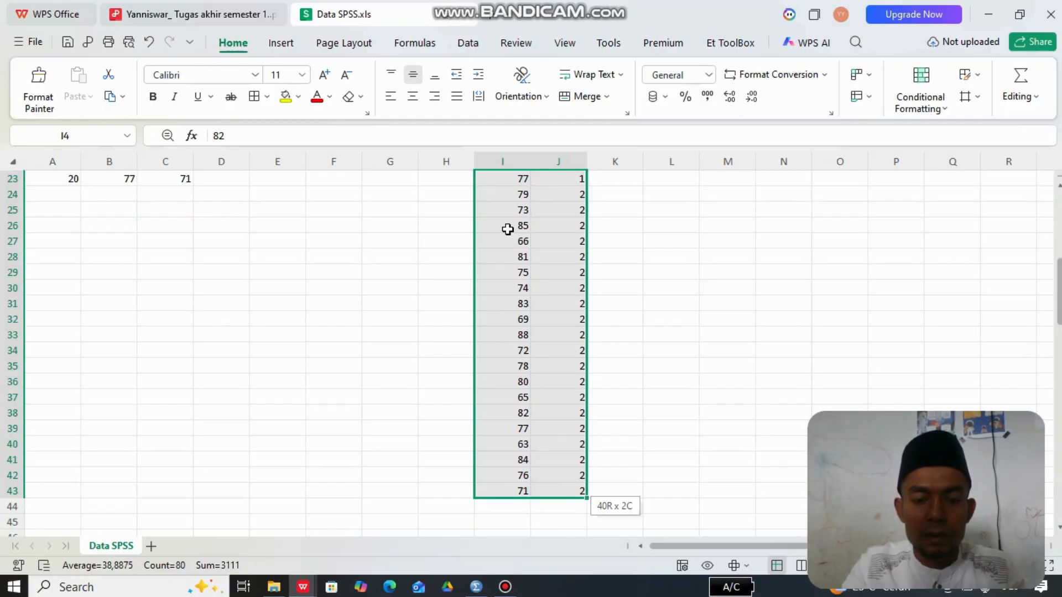
key(ctrl+c)
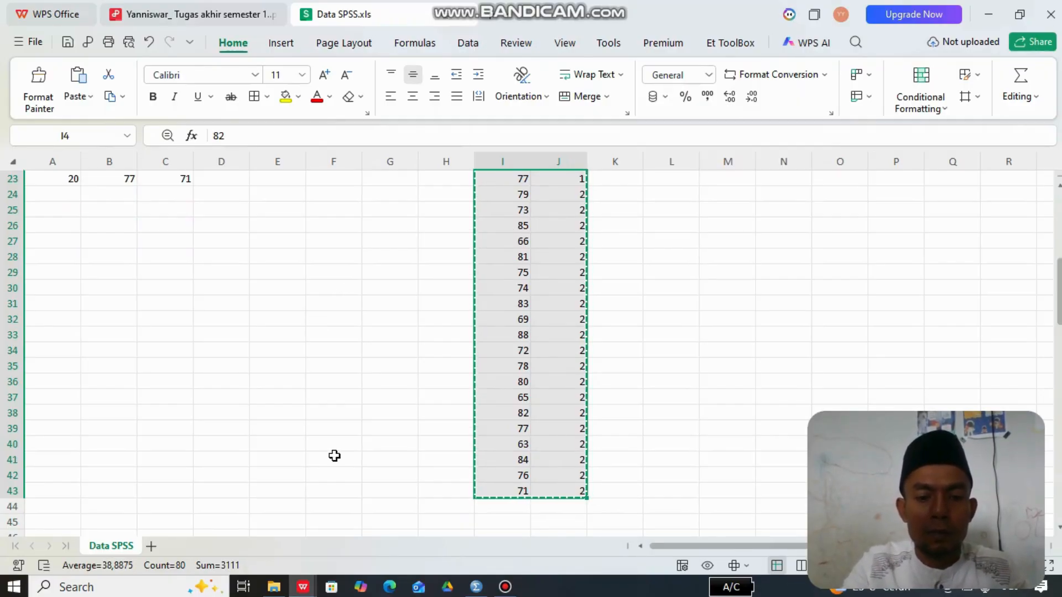
click(477, 588)
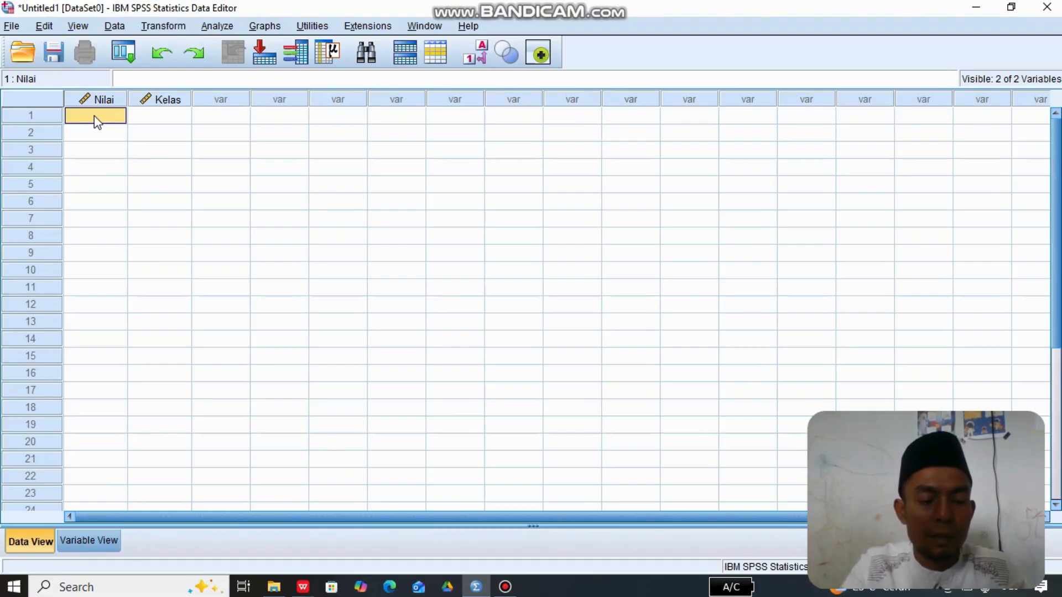
key(ctrl+v)
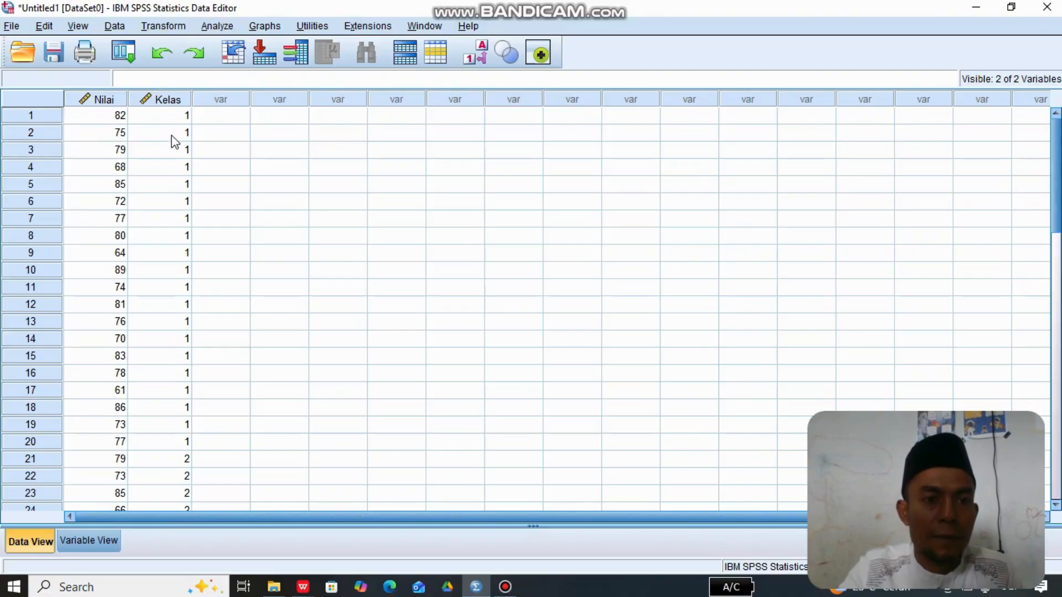
- Set up an Independent-Samples T Test with Nilai as the test variable and Kelas as the grouping variable
click(217, 26)
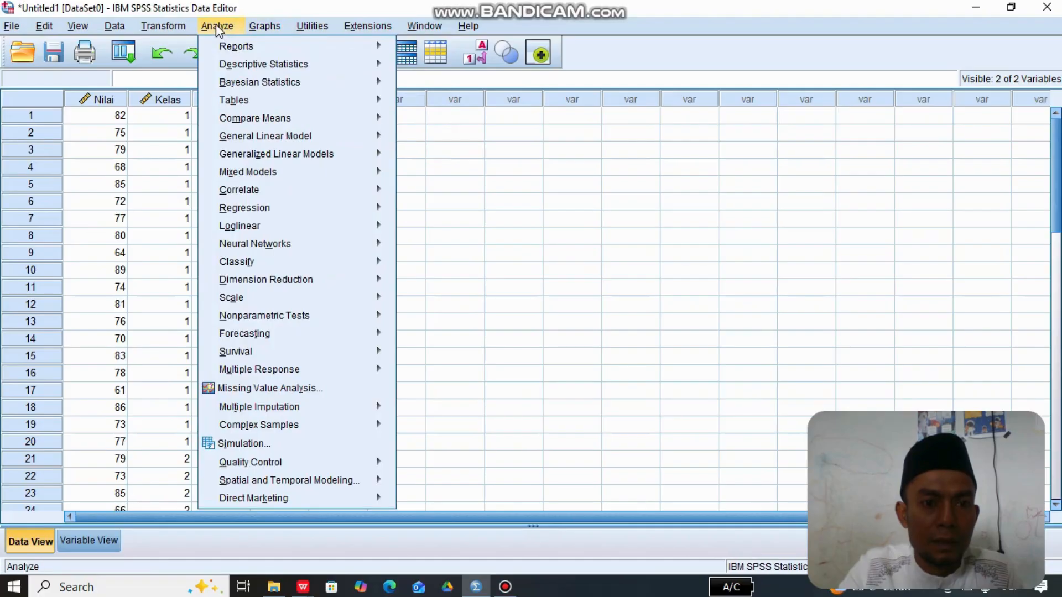
mouse_move(232, 65)
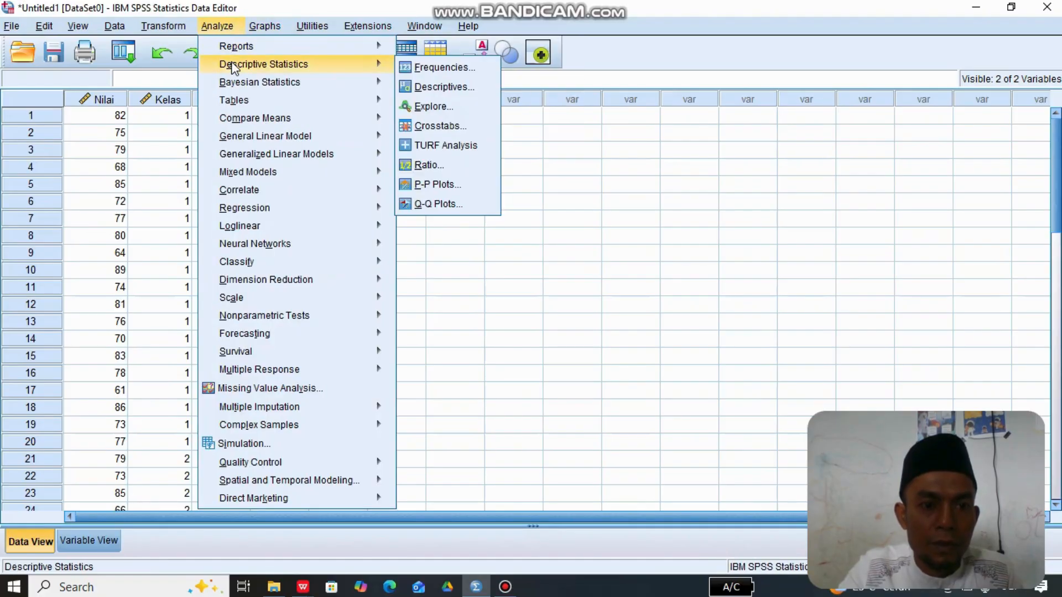
mouse_move(252, 119)
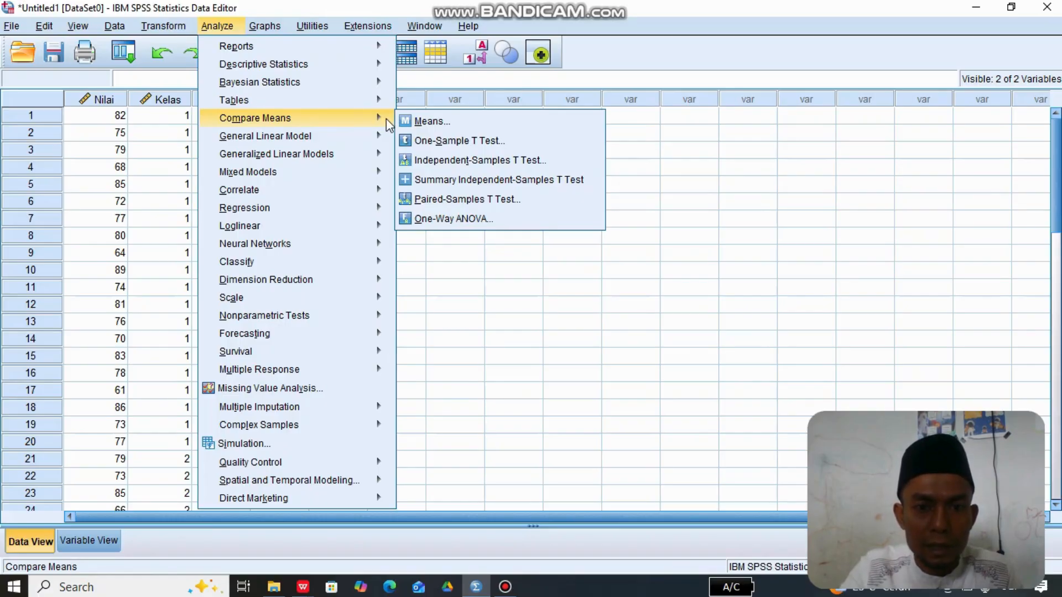
click(447, 166)
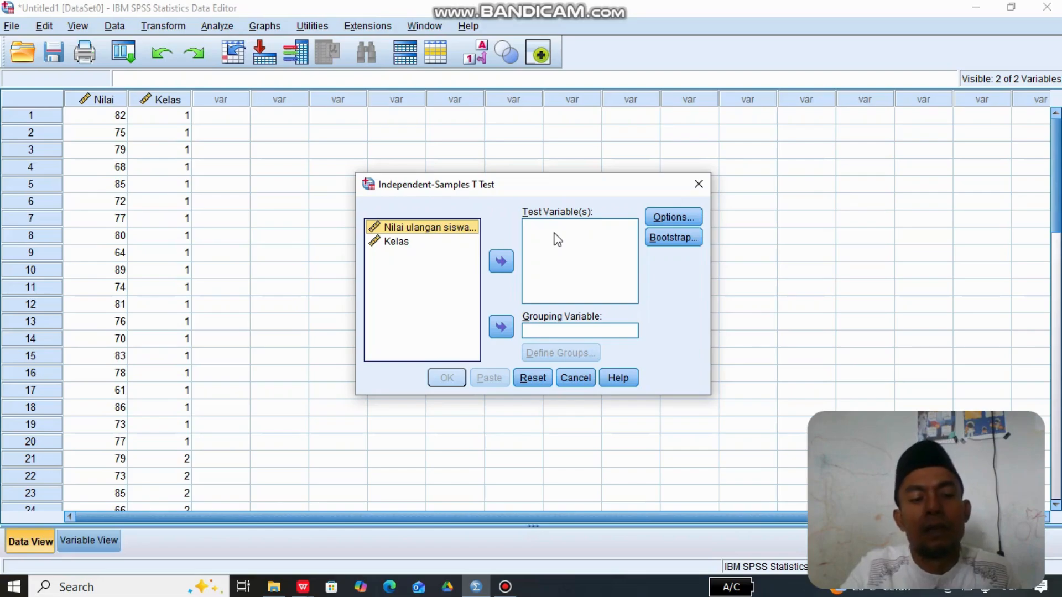
click(503, 262)
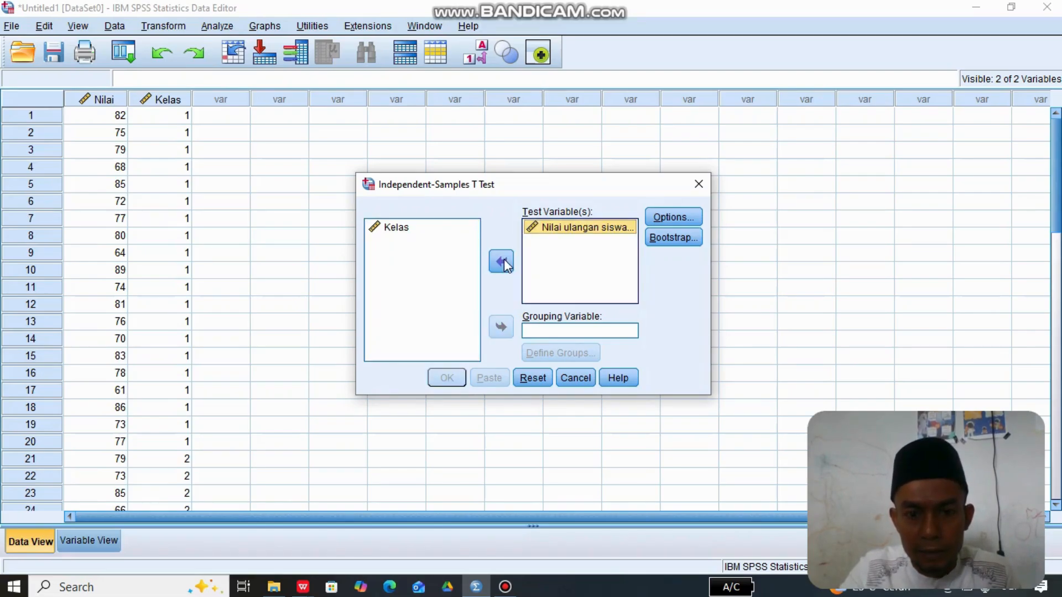
click(390, 233)
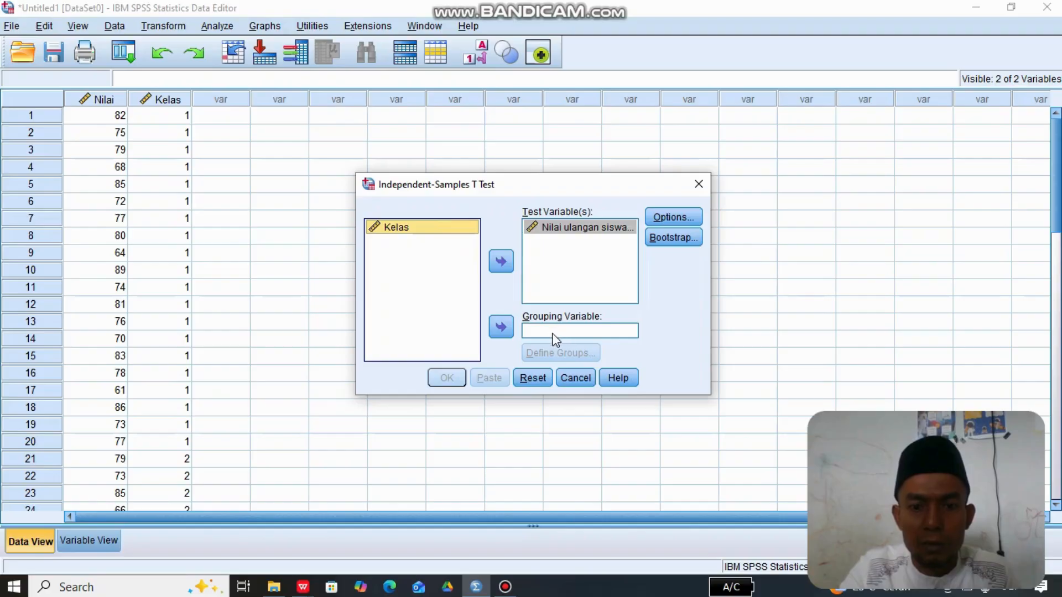
click(501, 327)
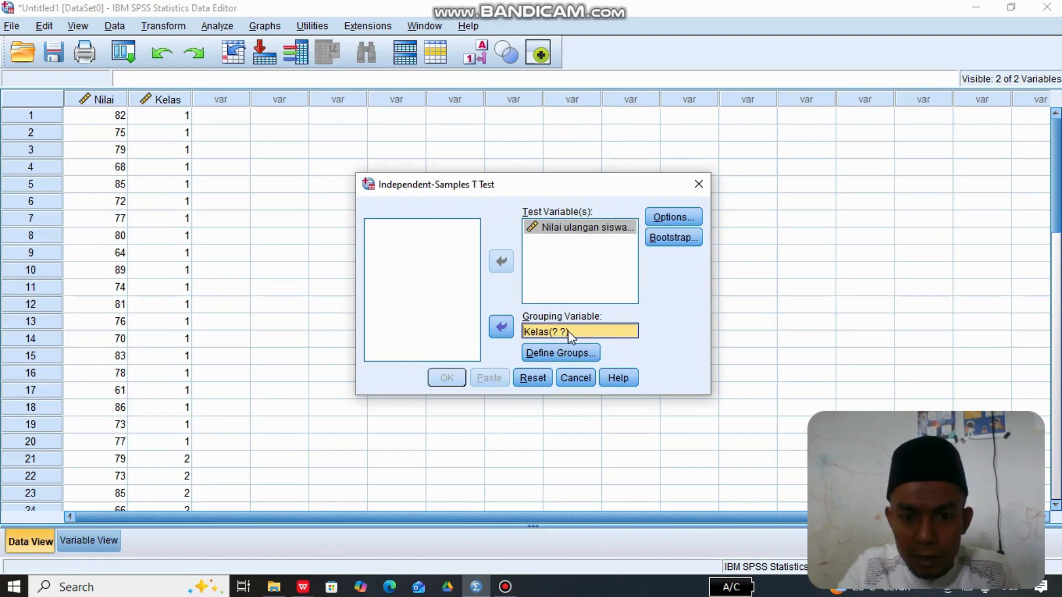
- Define the Kelas groups with the specified values 1 and 2, and run the t-test
click(549, 353)
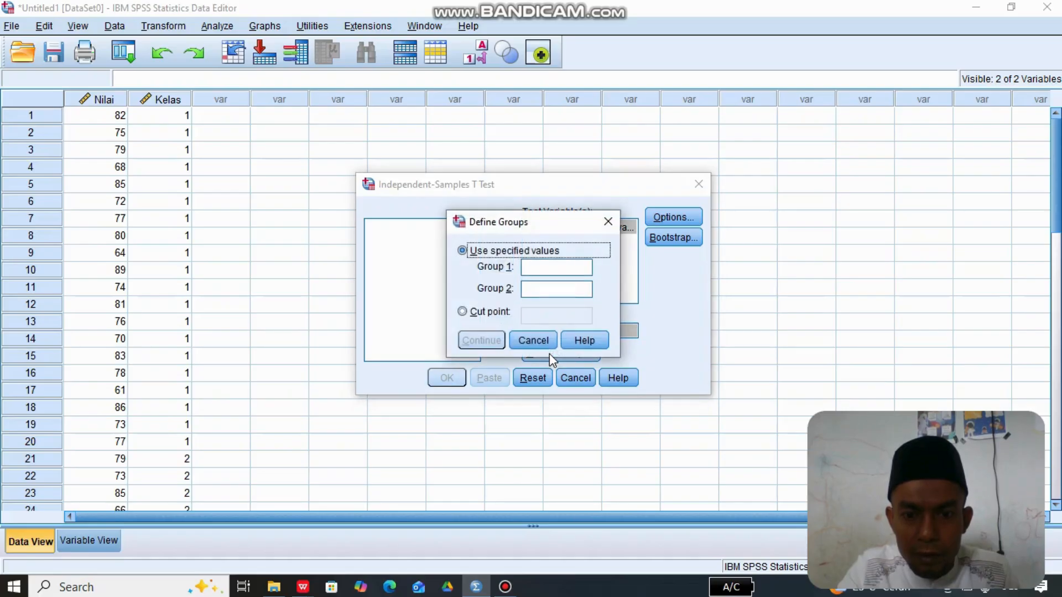
click(529, 266)
text(1)
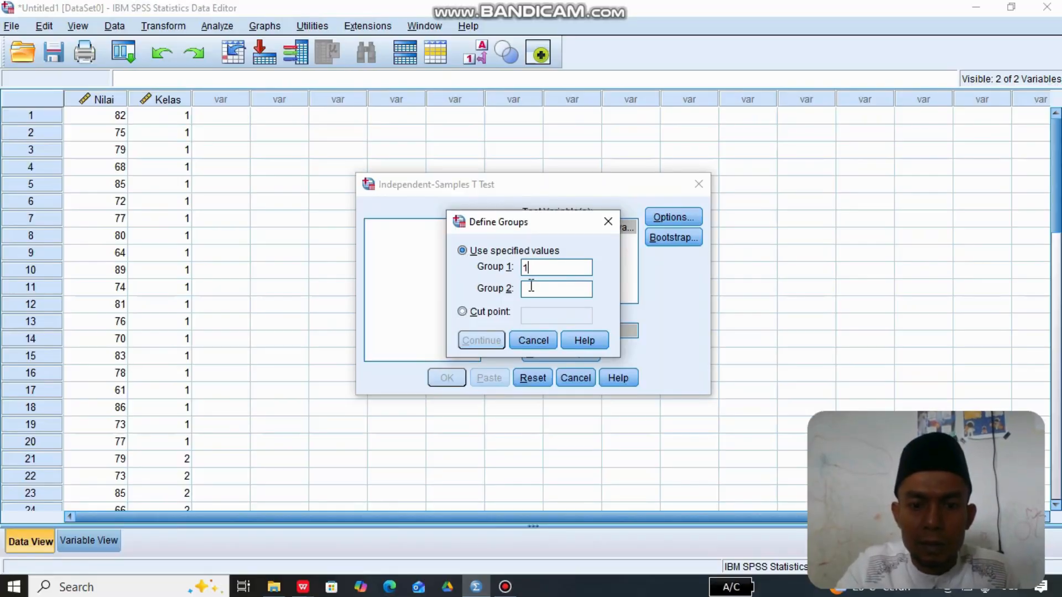
click(531, 286)
text(2)
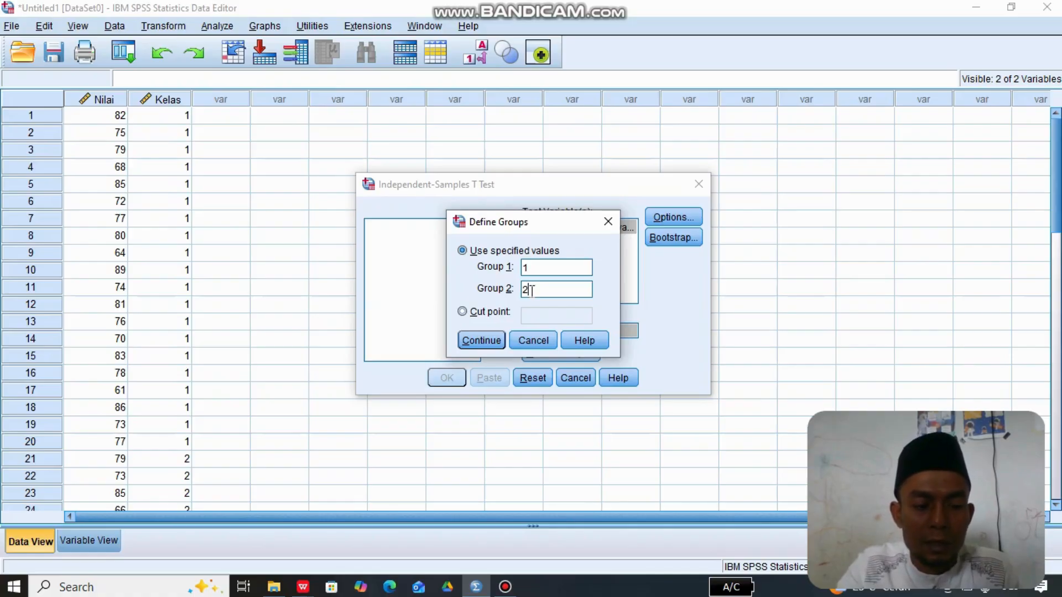
click(481, 340)
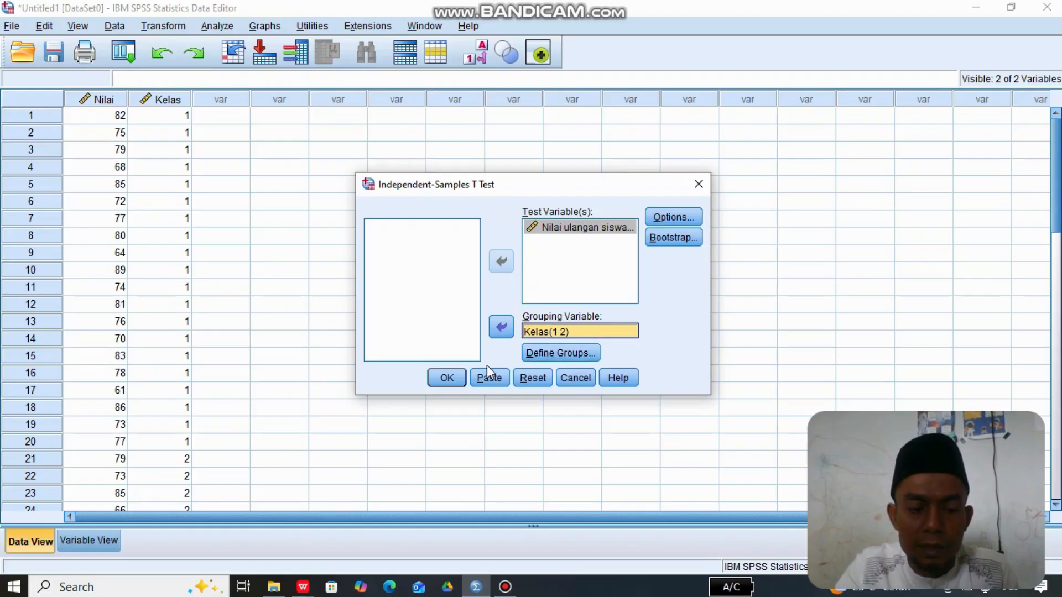
click(454, 378)
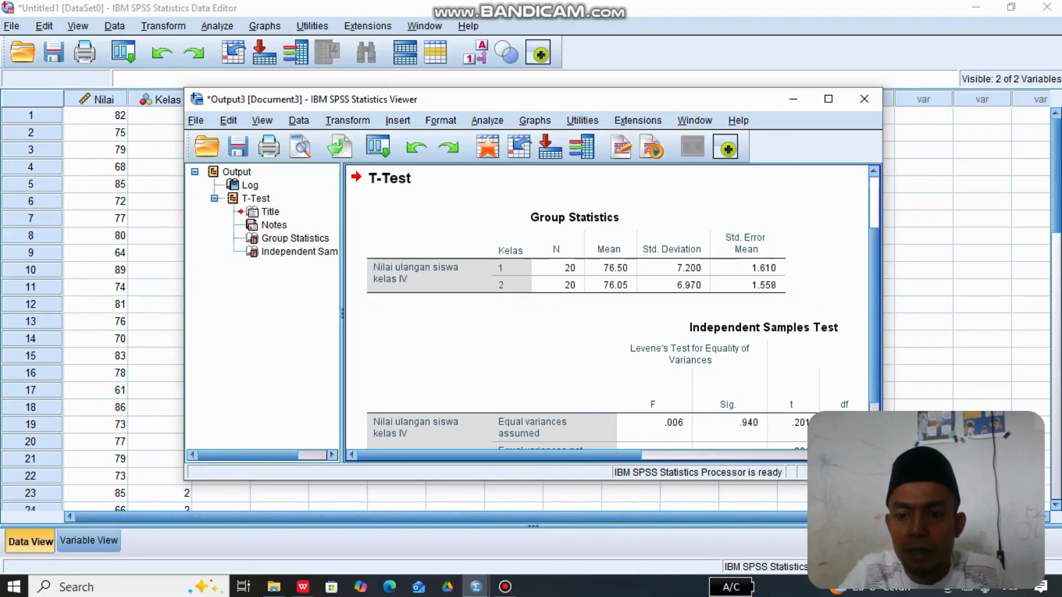
- Examine the Independent Samples Test table, then find the t-test's Sig. (2-tailed) decision rule in the presentation PDF in WPS Office
scroll(606, 316, right, 3)
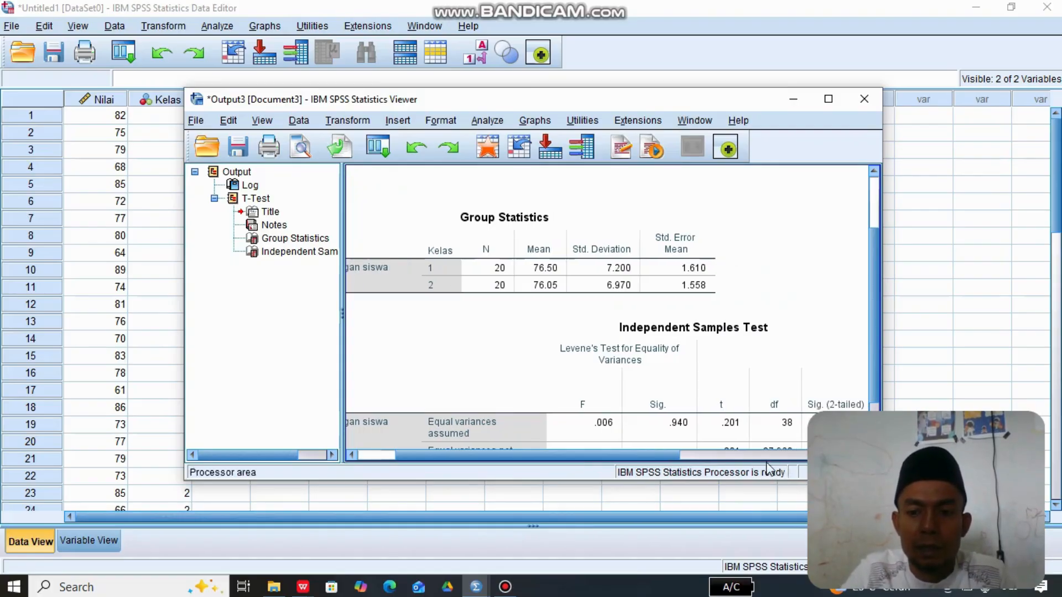
scroll(606, 307, down, 3)
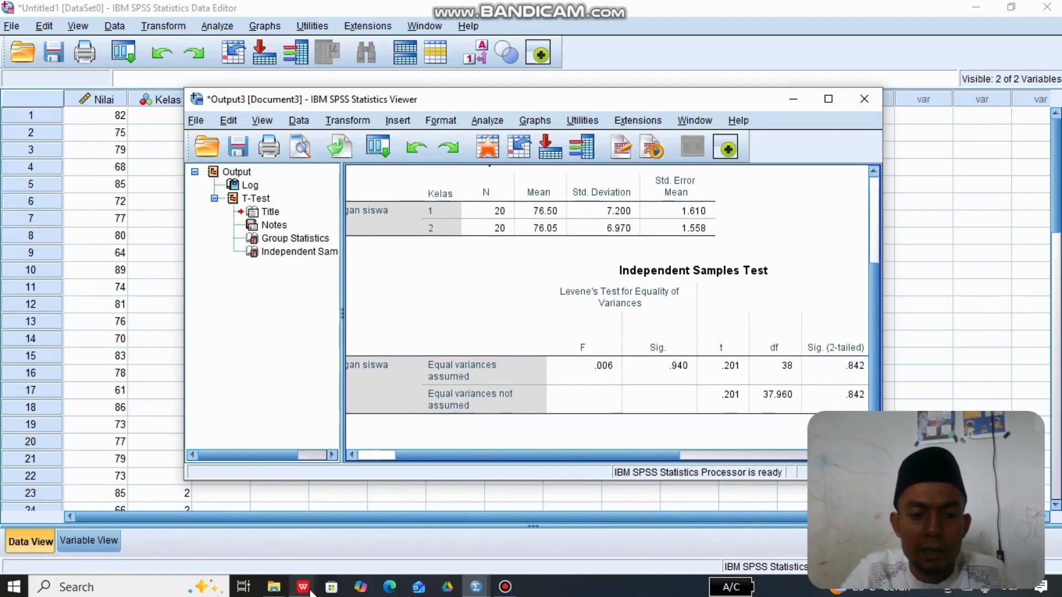
mouse_move(309, 589)
click(261, 535)
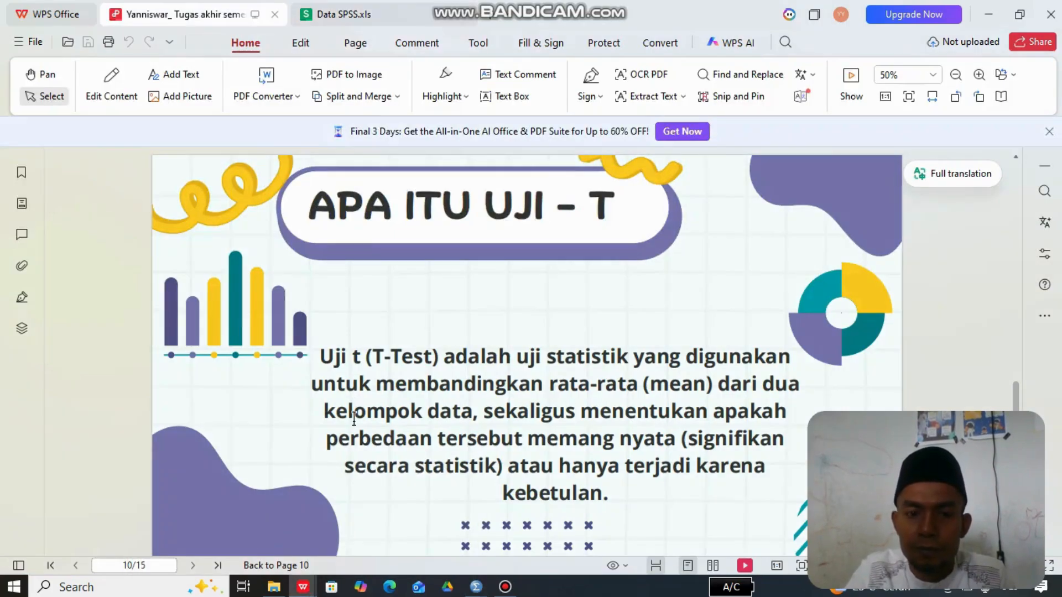
scroll(354, 418, down, 3)
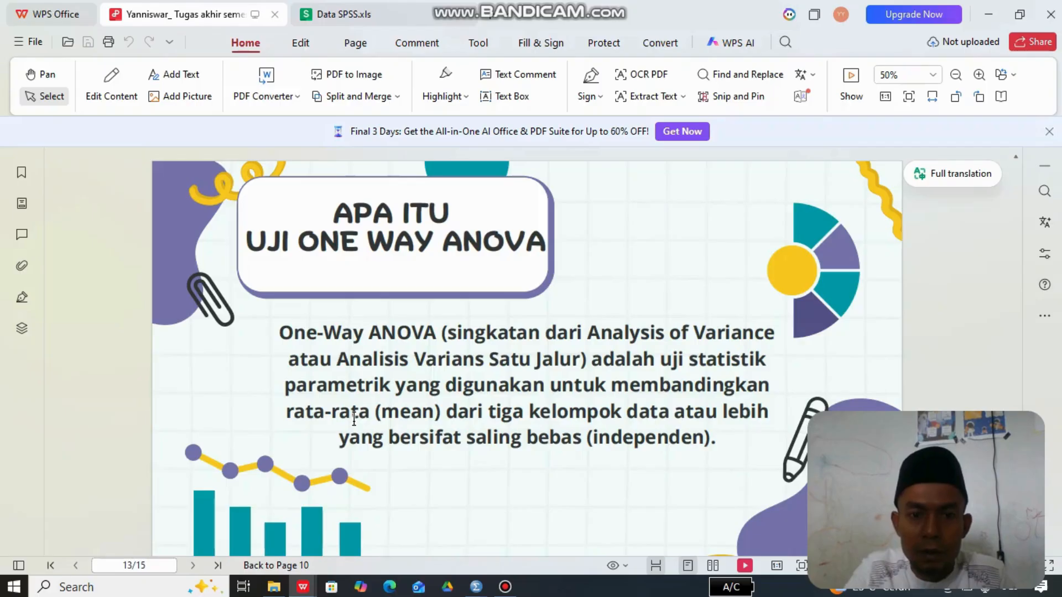
scroll(353, 419, up, 3)
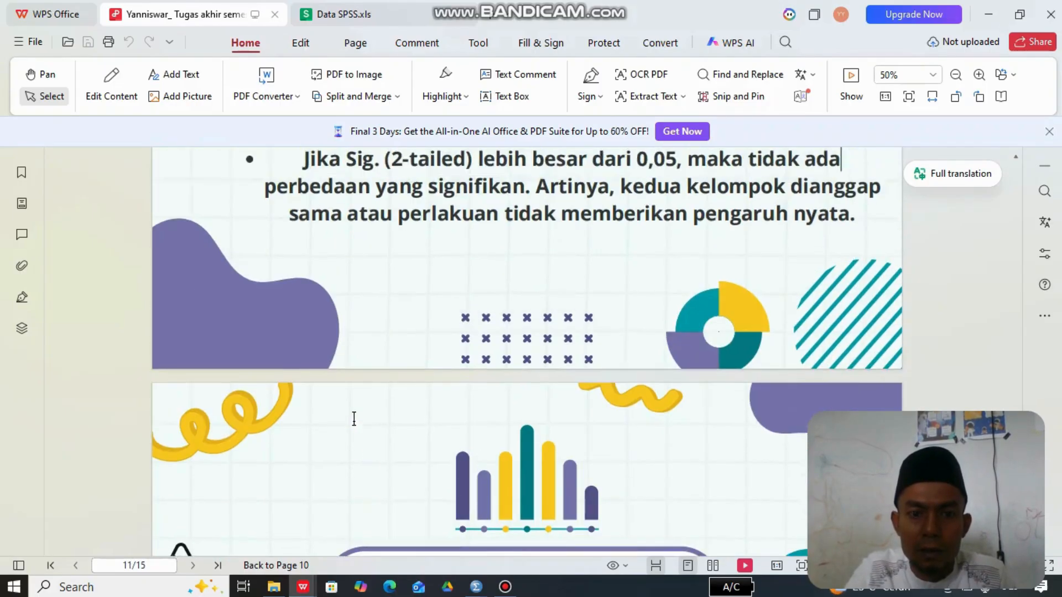
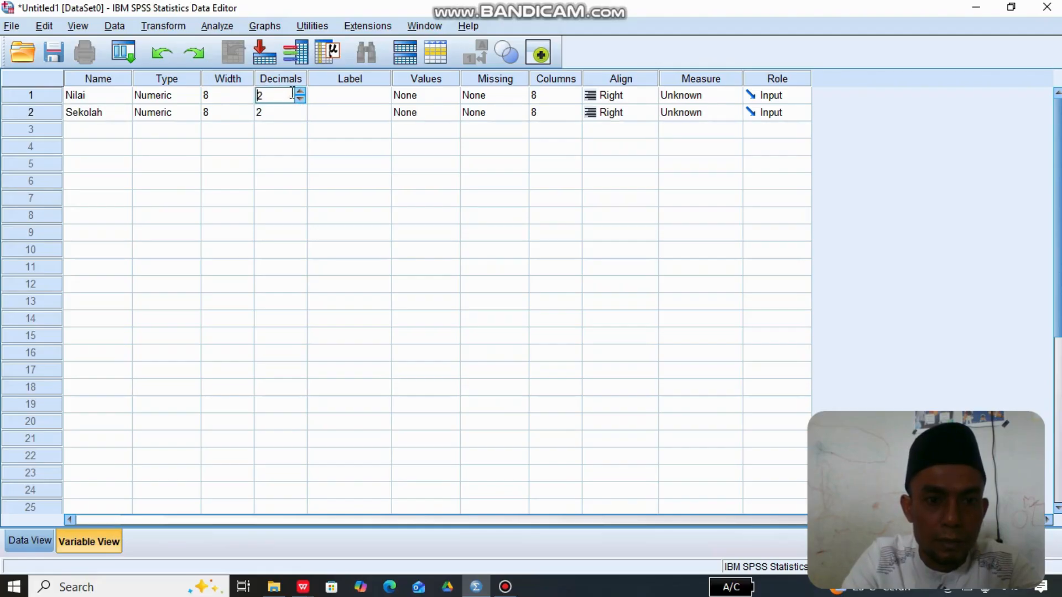
- Set the decimals of Nilai and Sekolah to 0 and label the Nilai variable "Nilai ulangan akhir"
double_click(301, 99)
click(291, 113)
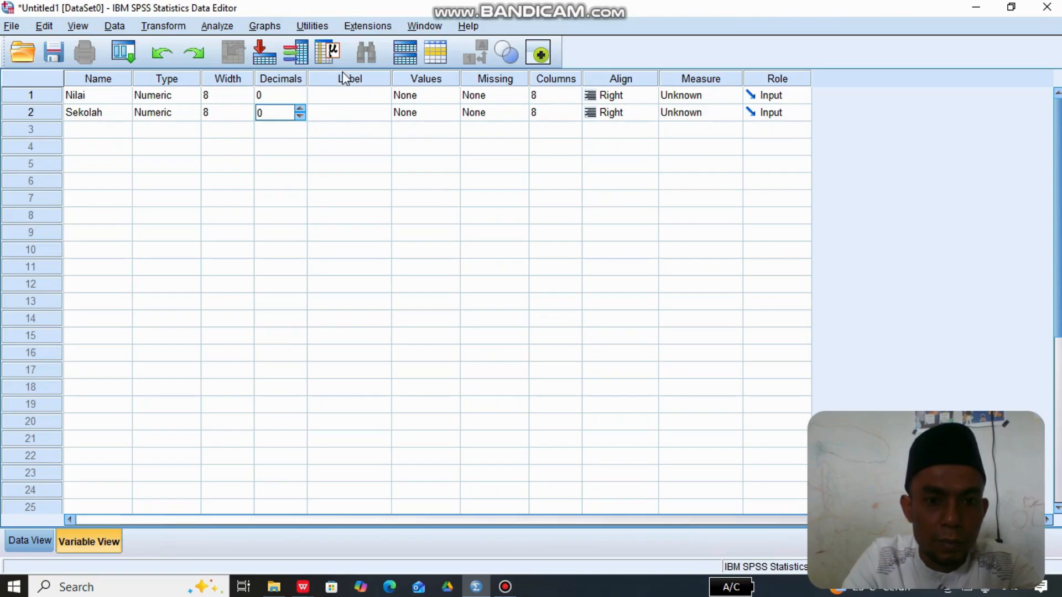
click(343, 99)
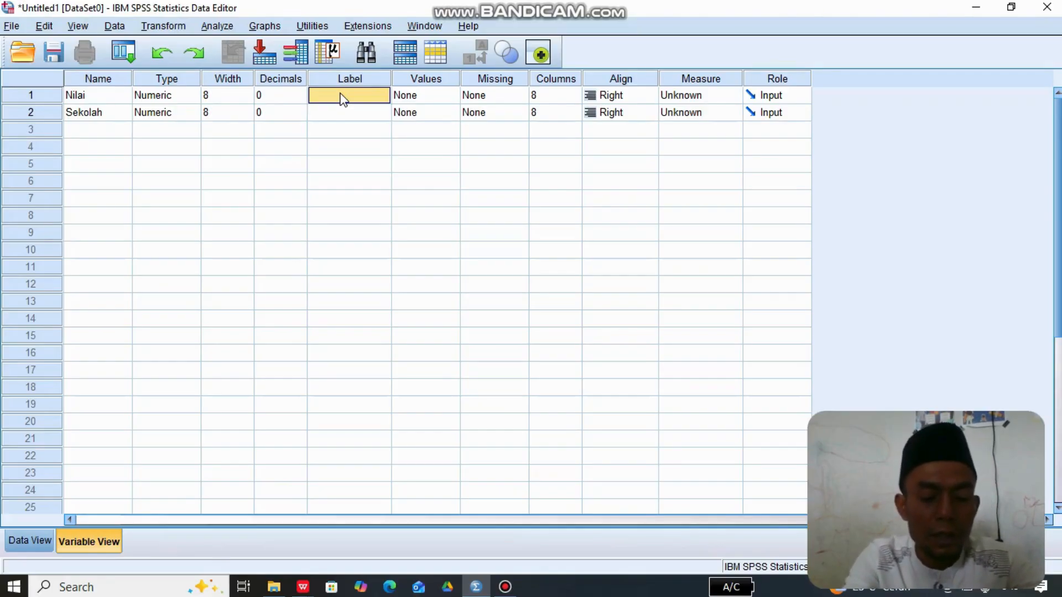
click(341, 94)
text(Nilai ulana)
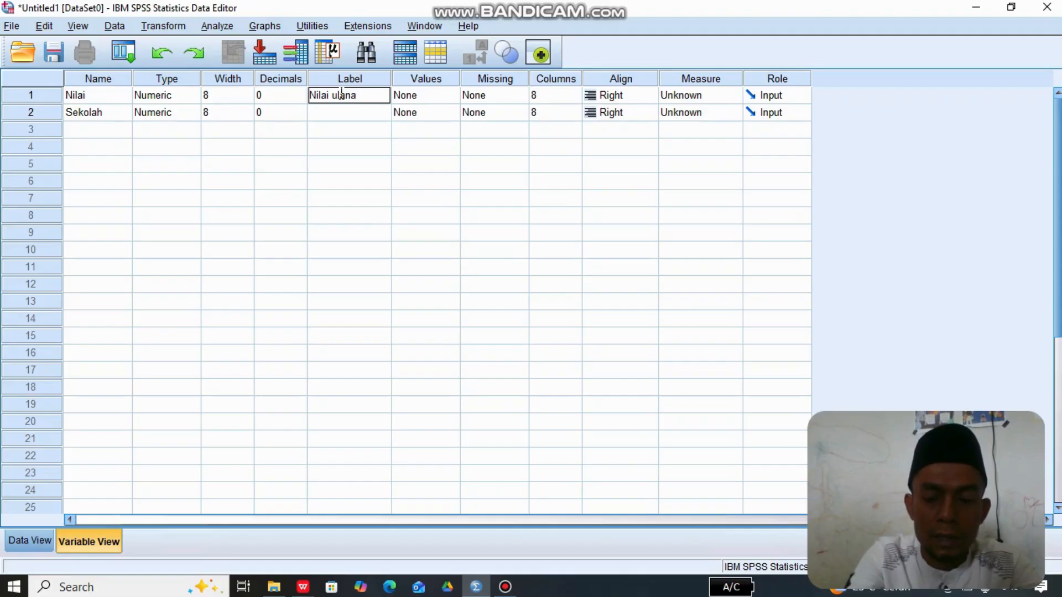
key(BackSpace)
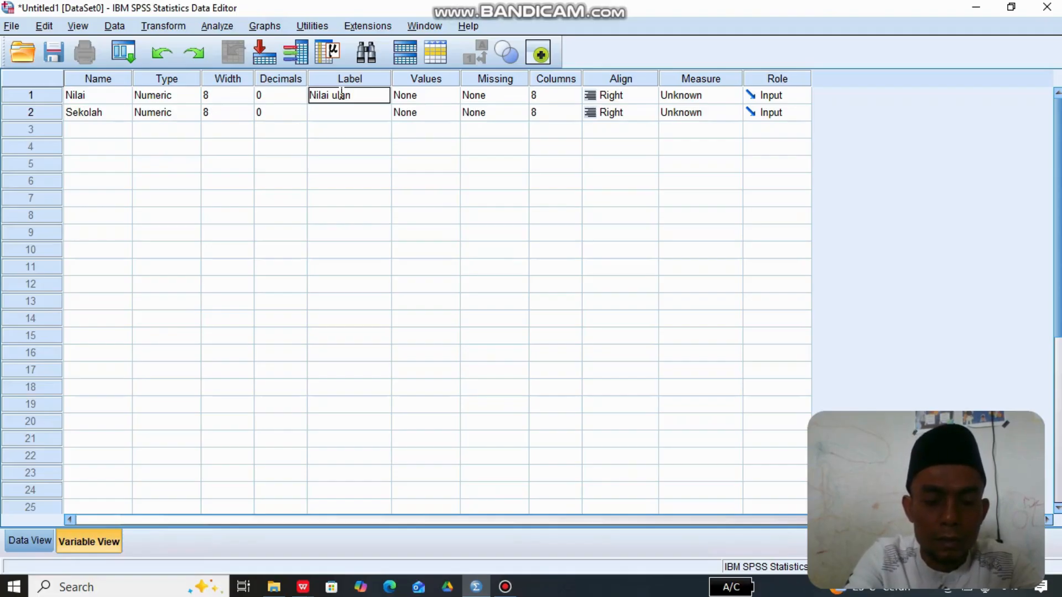
text(gan akhir)
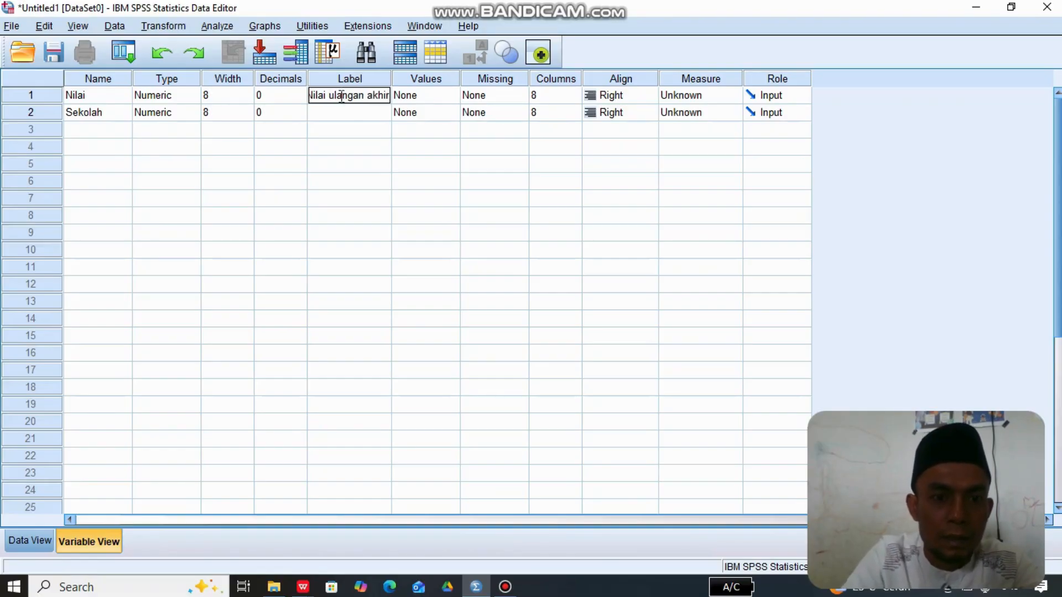
- Label the Sekolah variable "SDN Makmur"
click(341, 114)
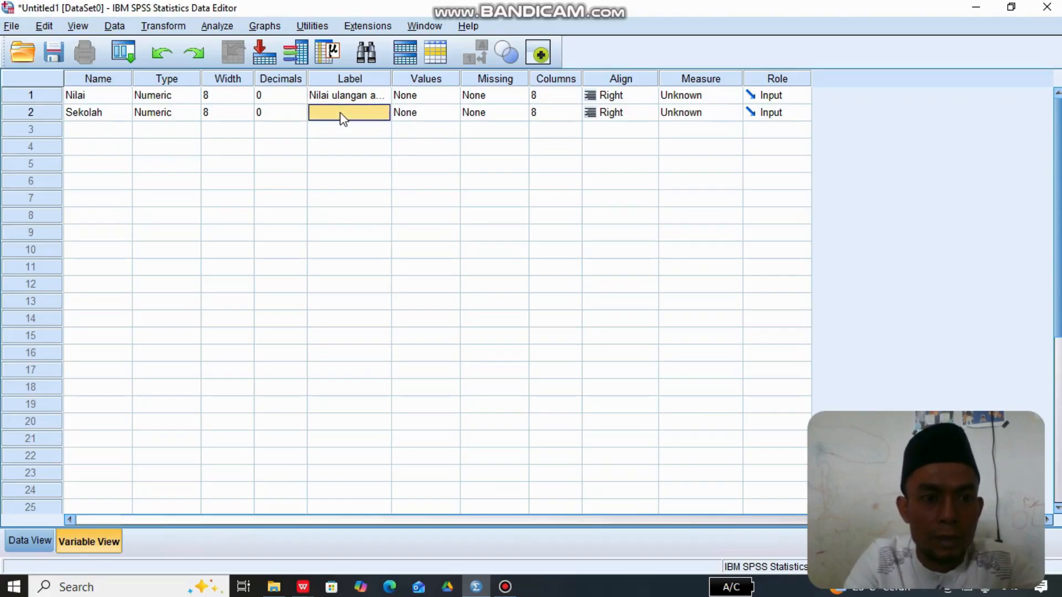
click(341, 113)
text(SDN Makmur)
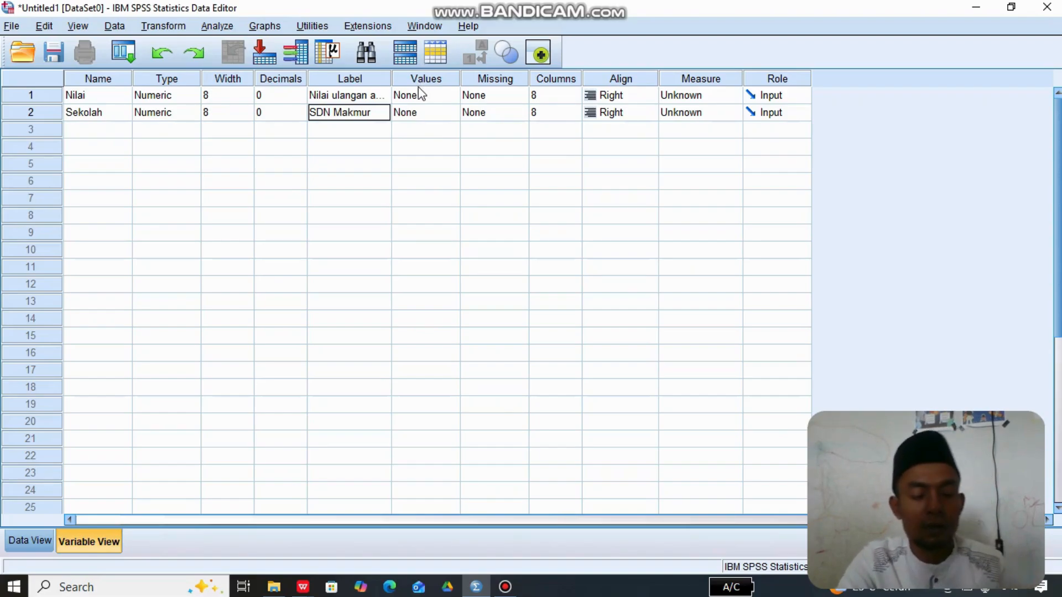
click(431, 100)
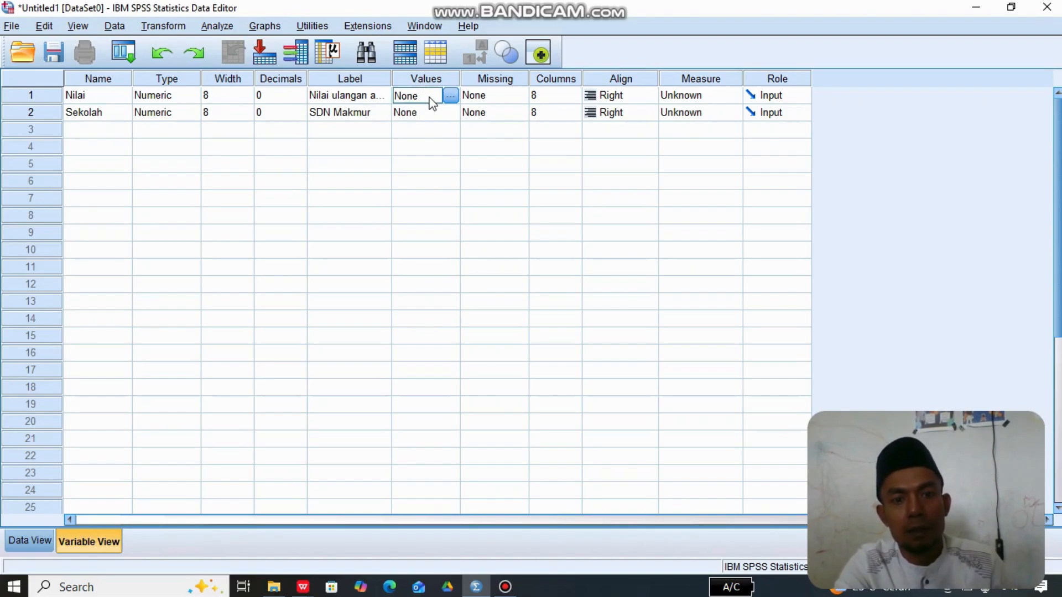
click(450, 95)
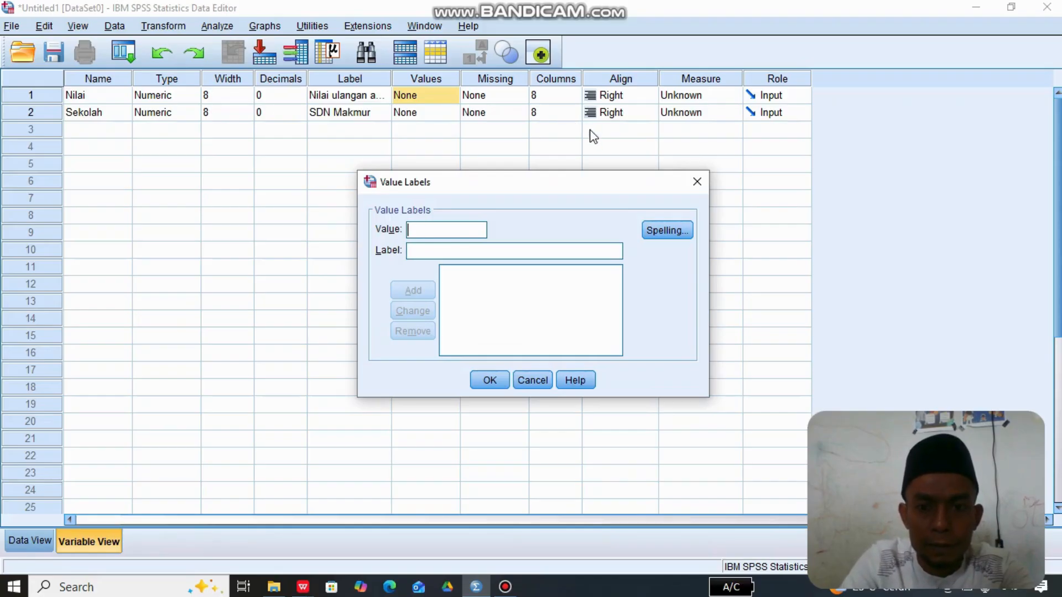
click(697, 182)
- Open the value labels of the Sekolah variable and add value 1 with the label "SDN 13 Makmur"
click(449, 114)
click(452, 113)
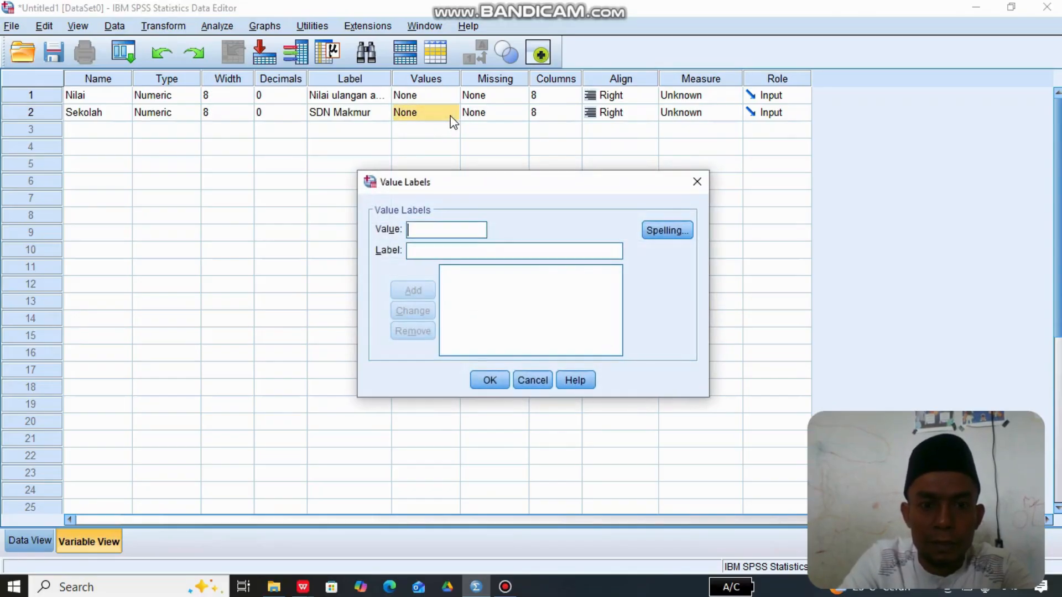
text(1)
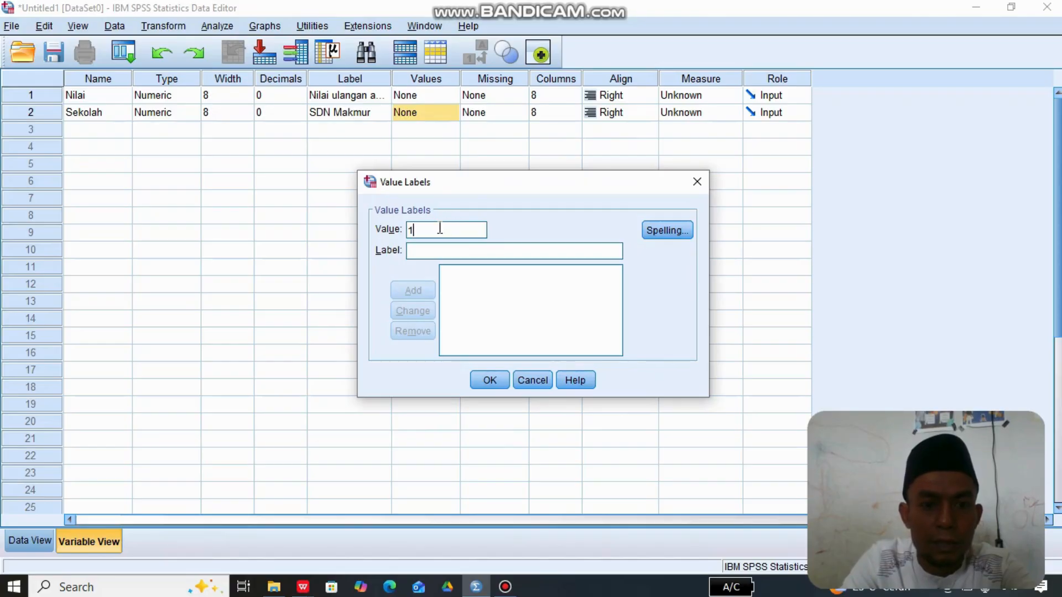
click(422, 253)
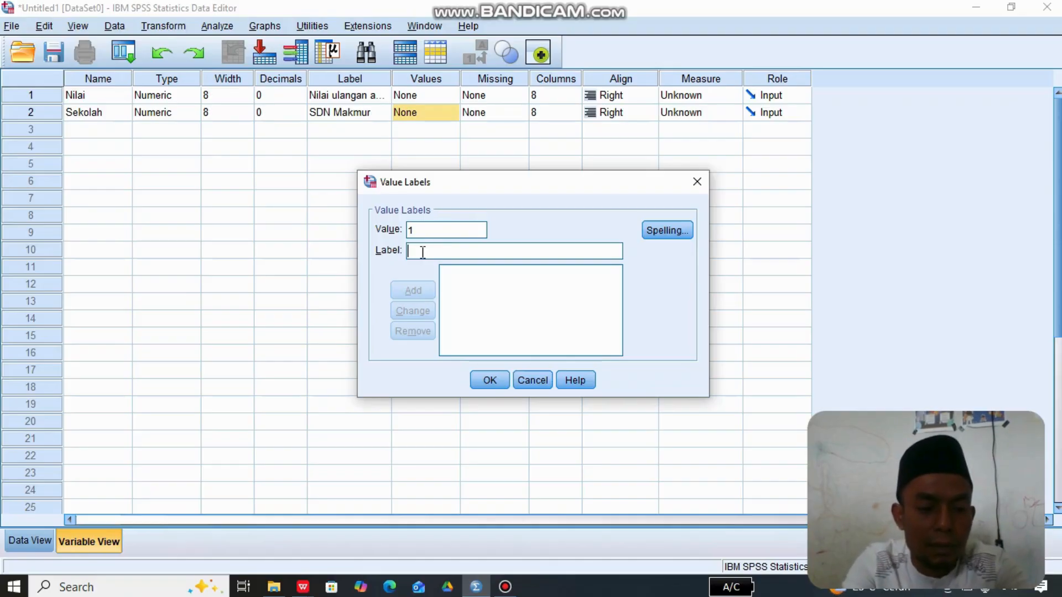
text(SDN )
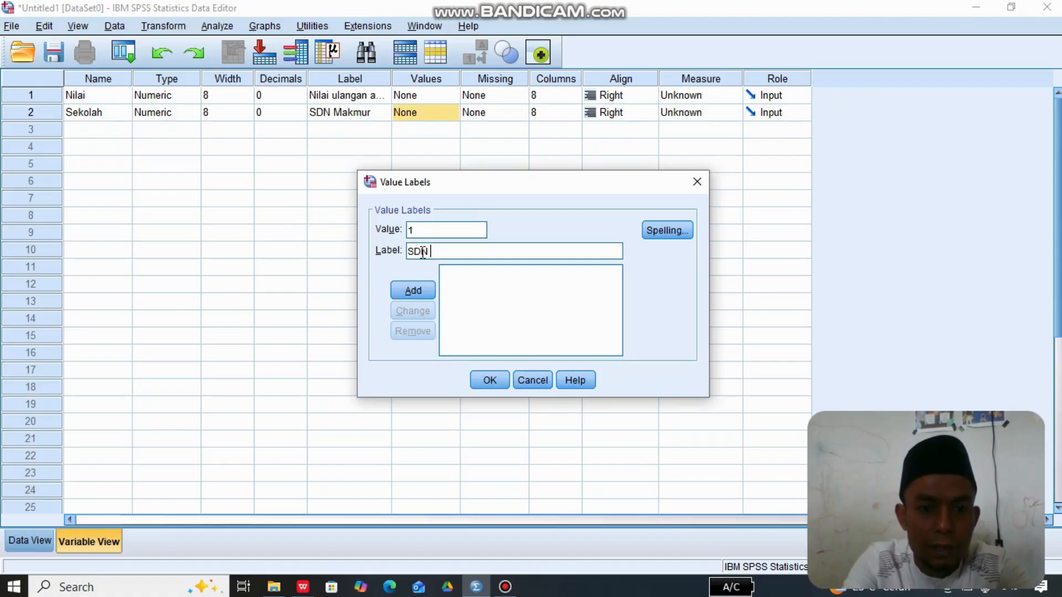
text(13 )
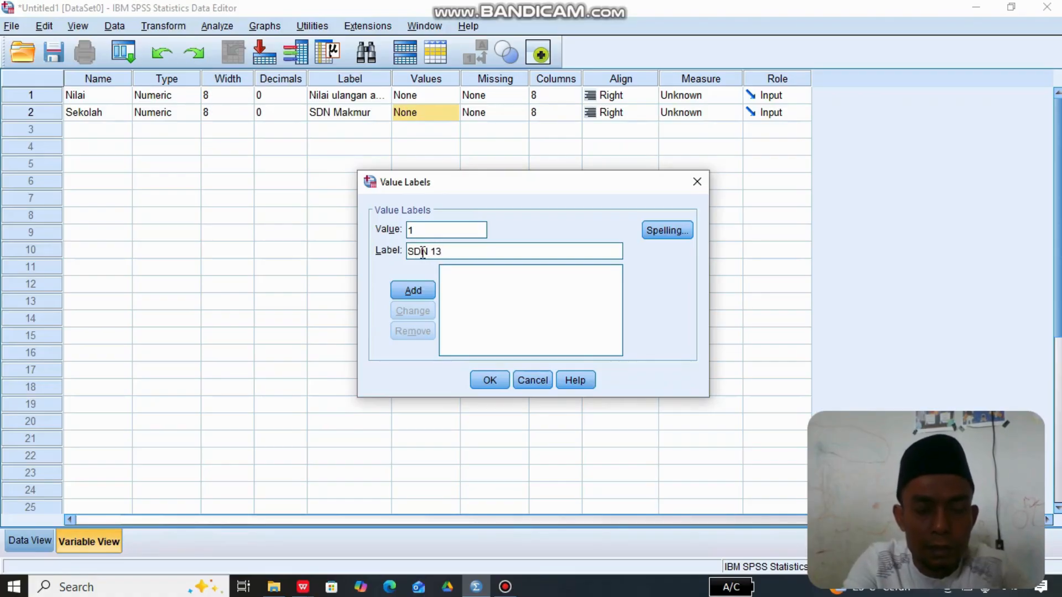
text(Makmur)
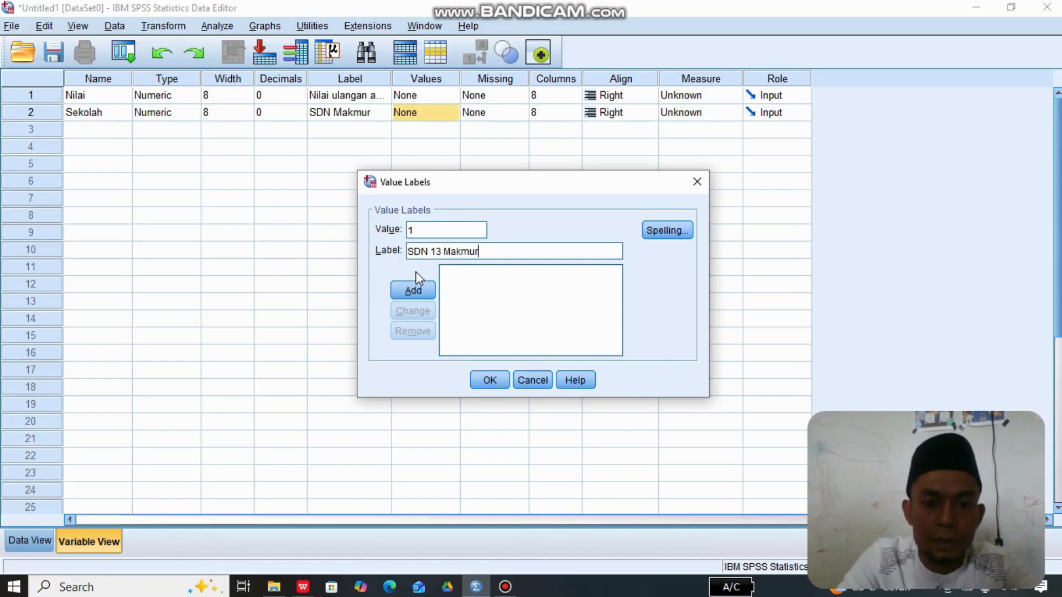
click(413, 292)
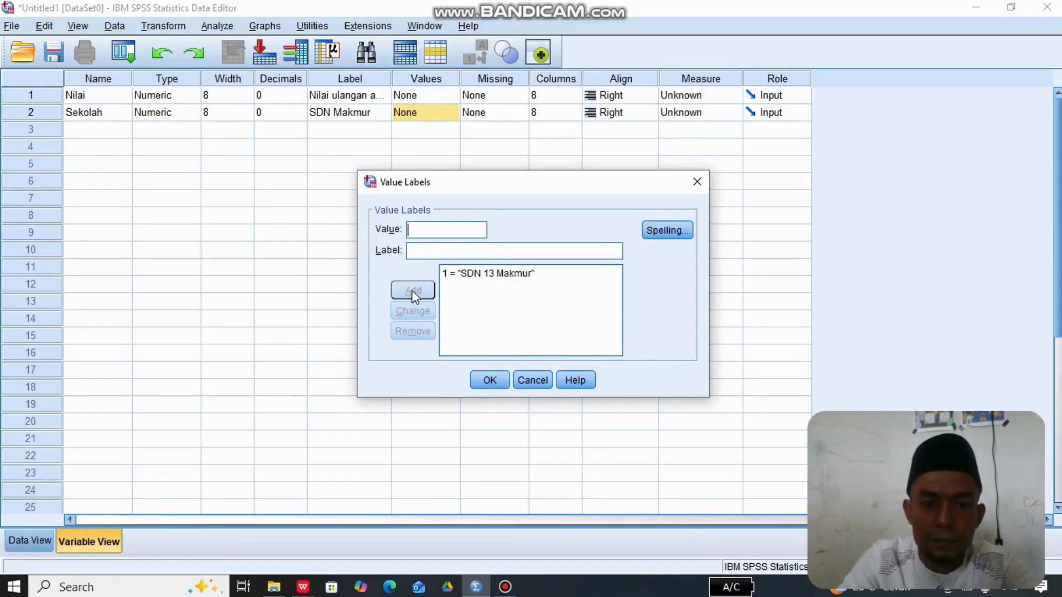
- Add value 2 with the label "SDN 05 Makmur" to the Sekolah value labels
click(431, 233)
text(2)
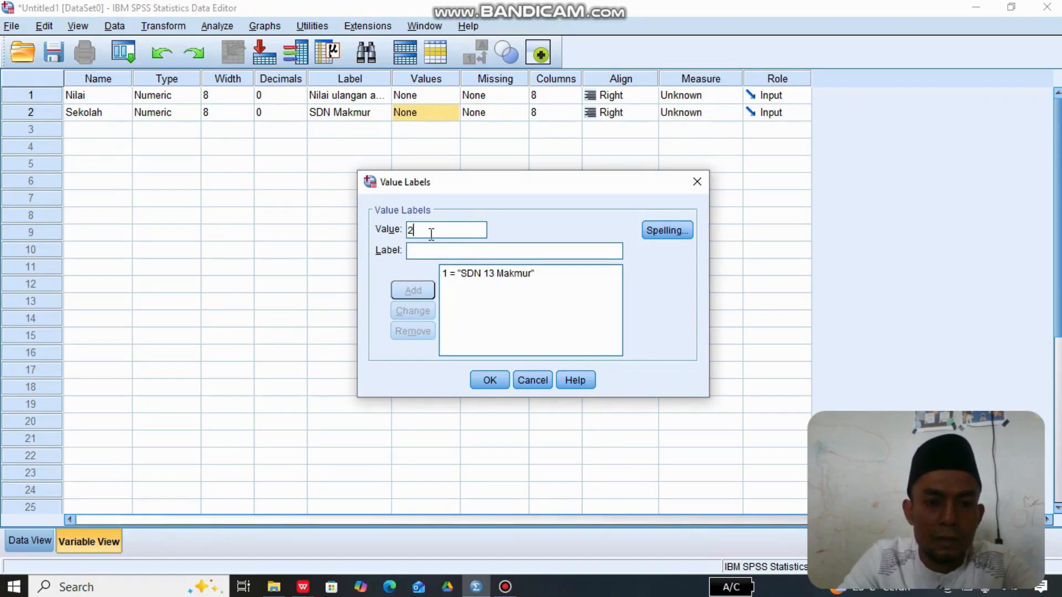
click(418, 252)
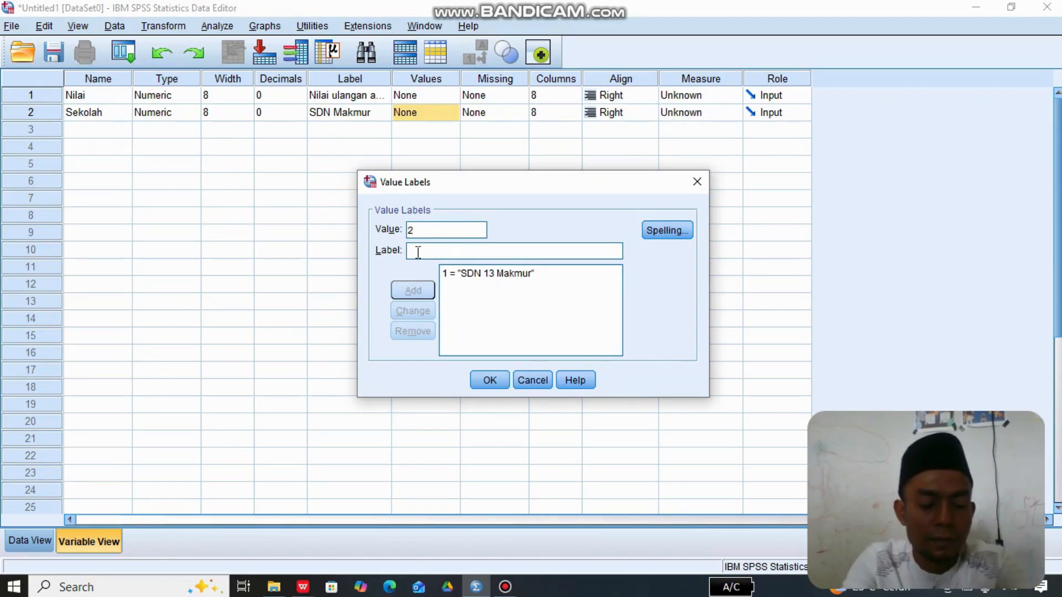
text(SDN)
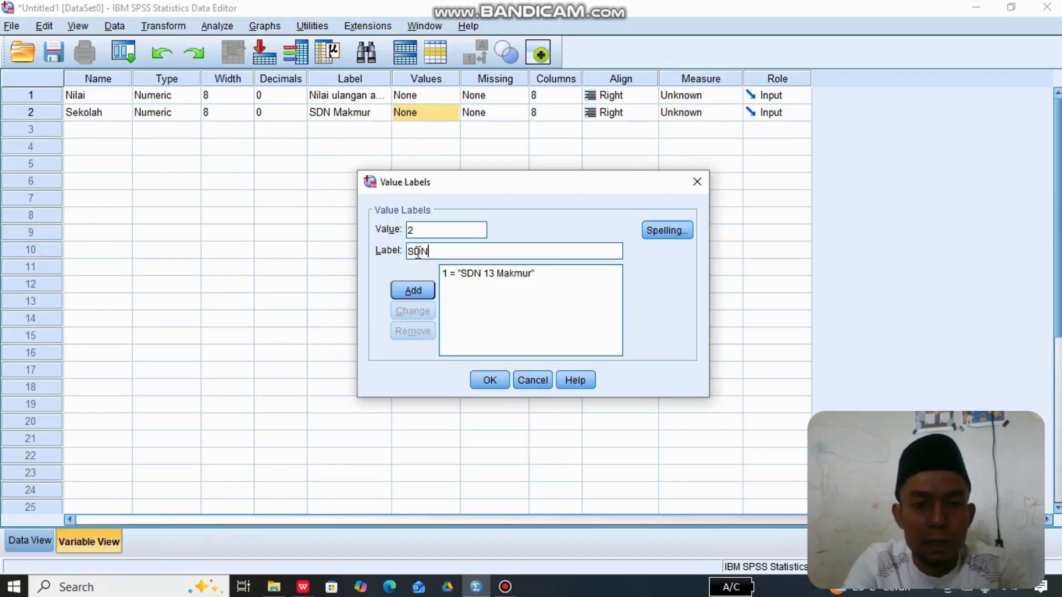
text( 05 Makmr)
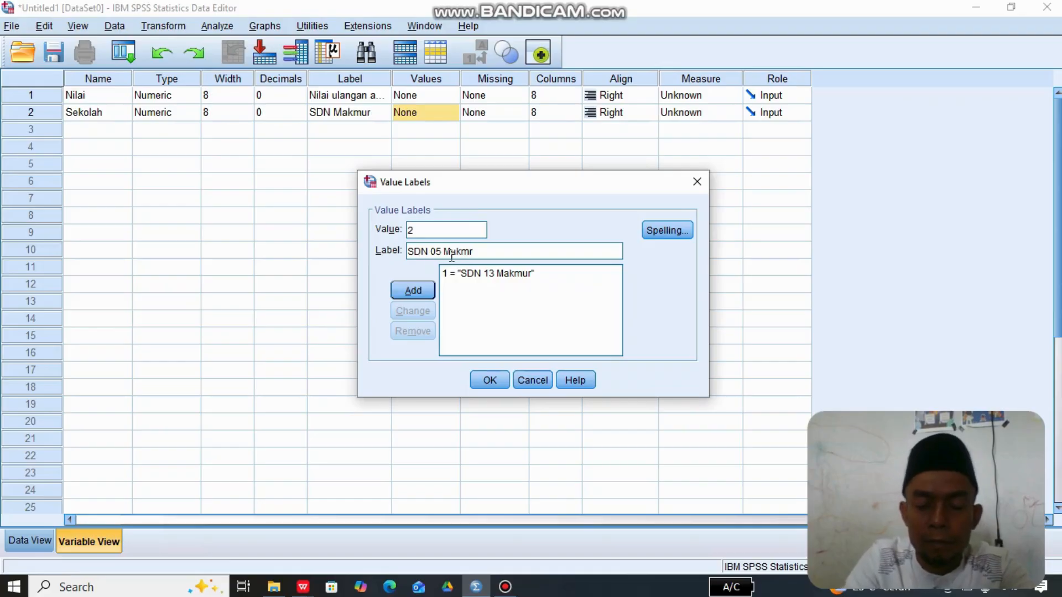
key(BackSpace)
text(ur)
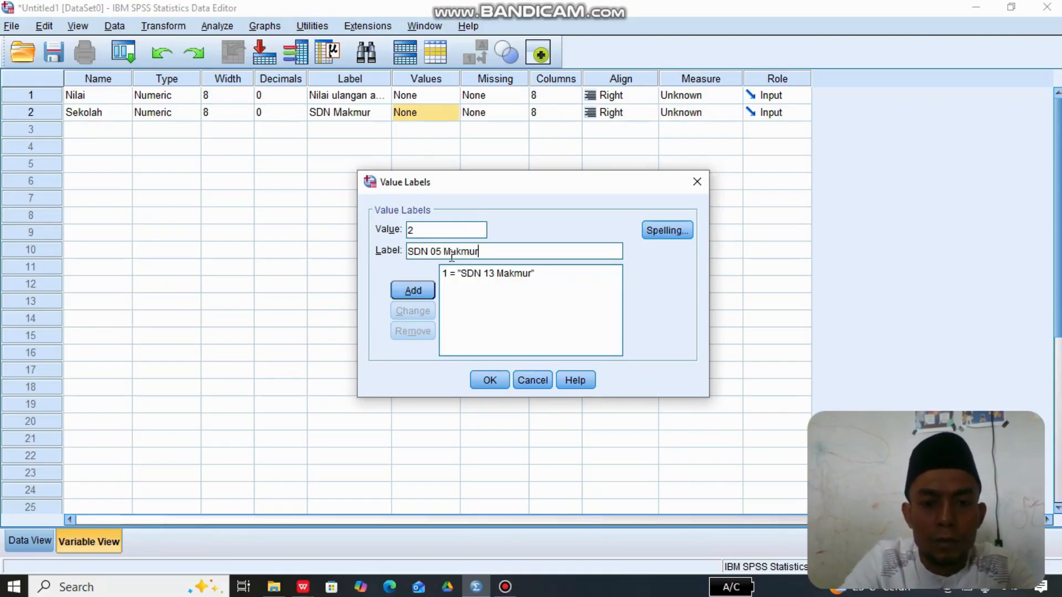
click(409, 294)
- Add value 3 with the label "SDN 06 Makmur" to Sekolah and confirm the value labels
text(3)
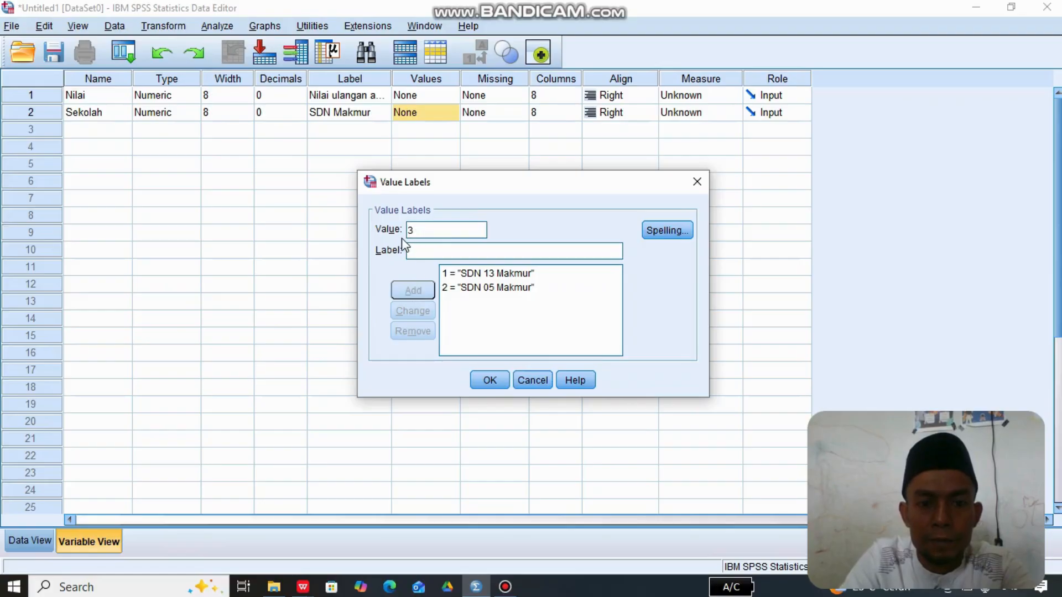
click(415, 253)
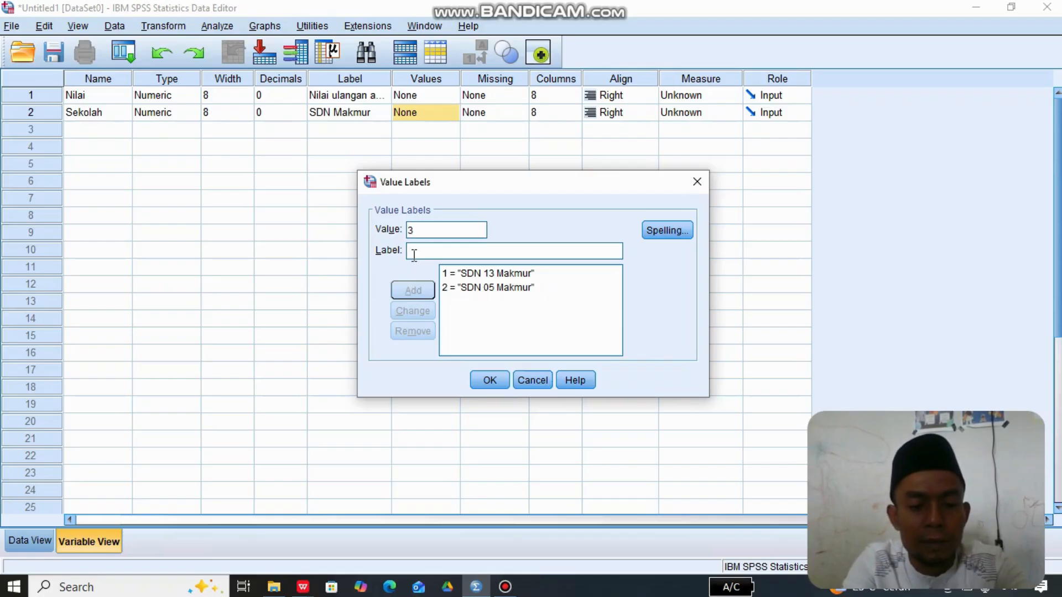
text(SDN 06 M)
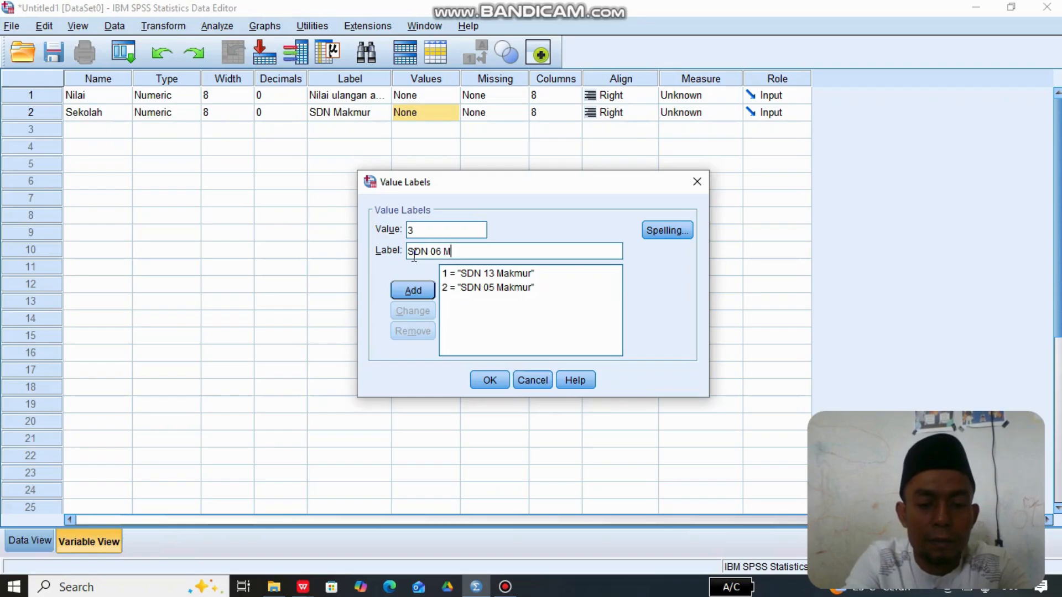
text(ak)
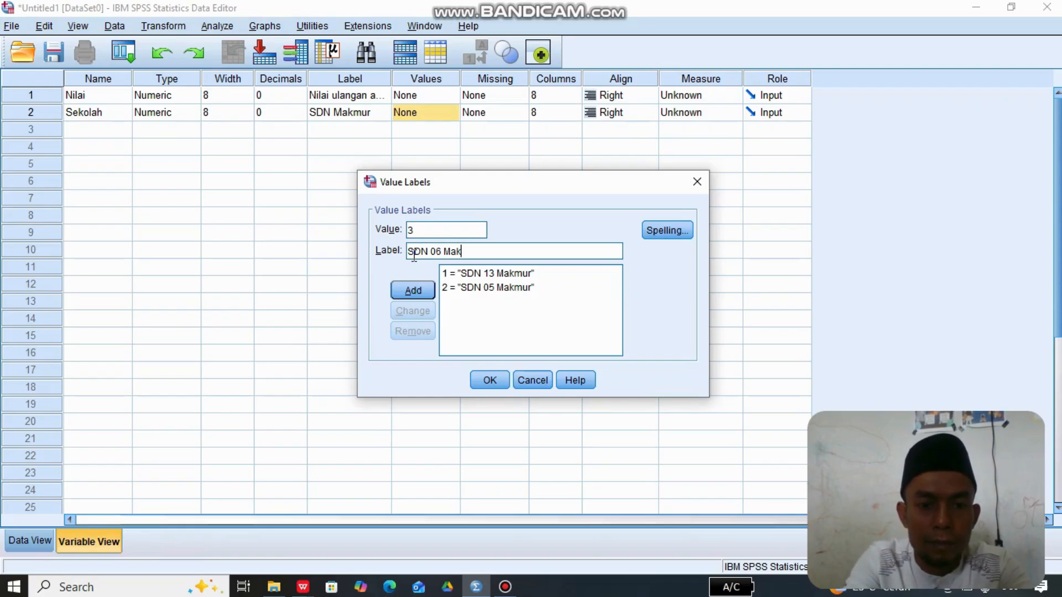
text(mur)
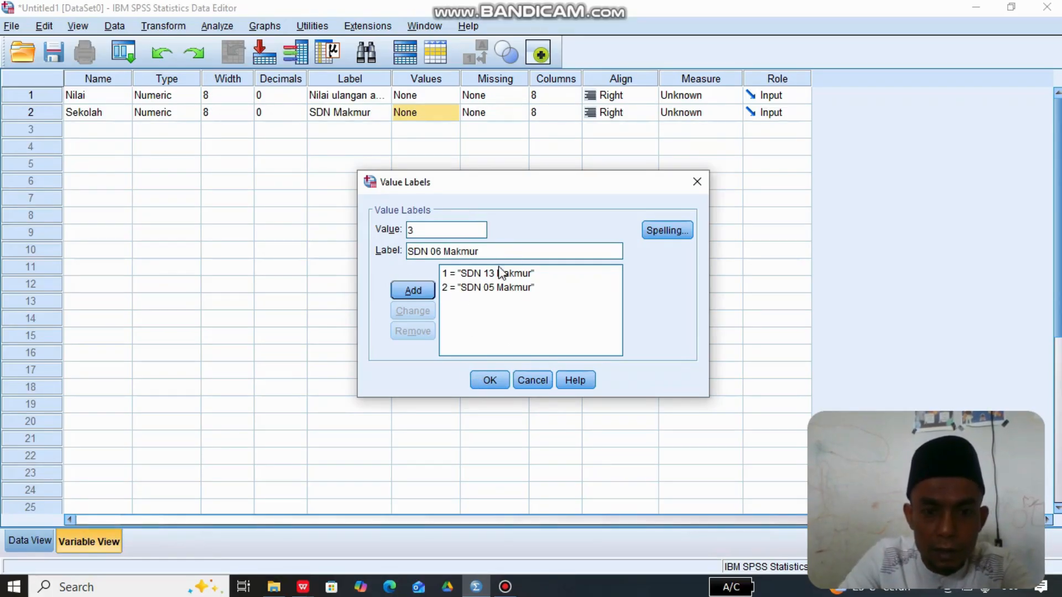
click(409, 293)
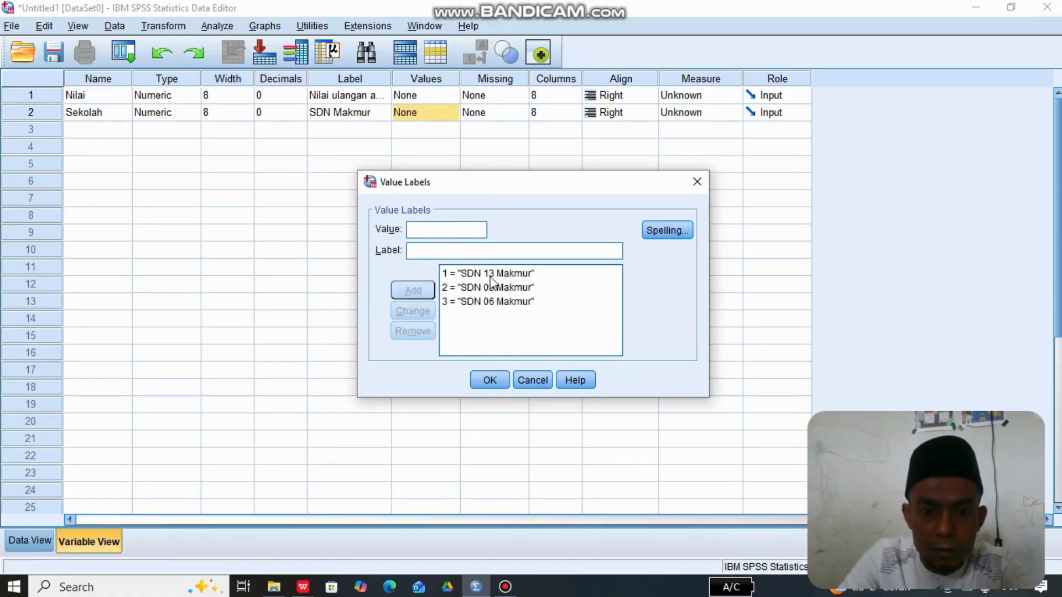
click(490, 380)
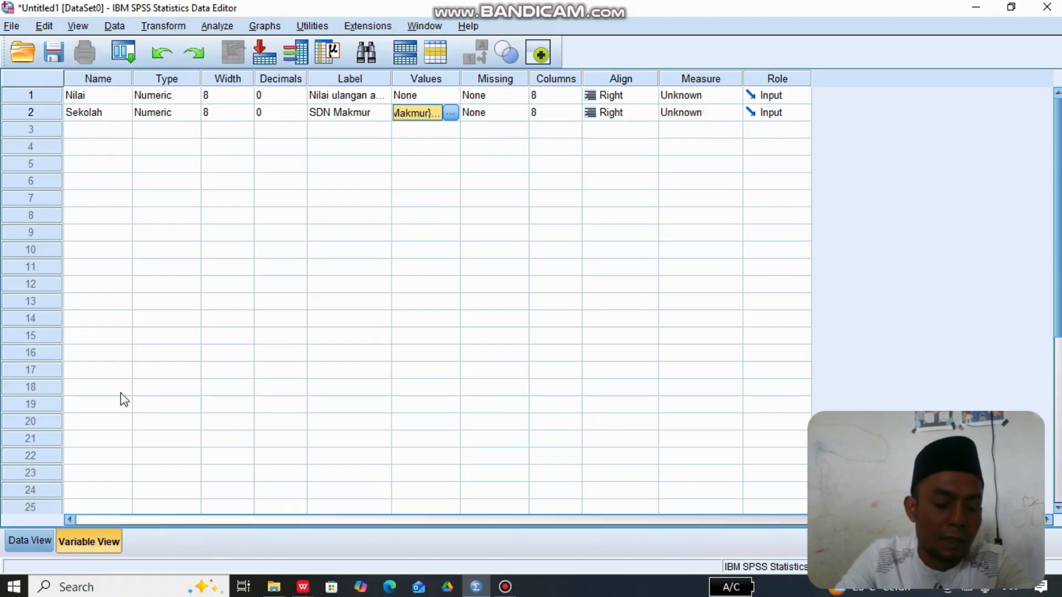
- Show the dataset's data entry grid and switch to the Data SPSS.xls workbook in WPS Office
click(29, 542)
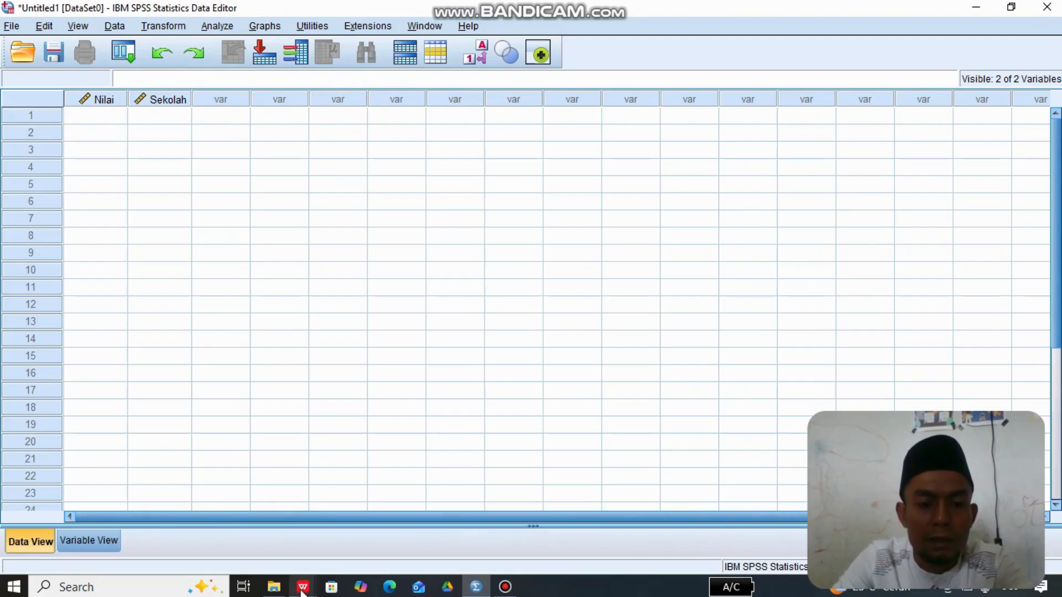
mouse_move(302, 591)
click(382, 536)
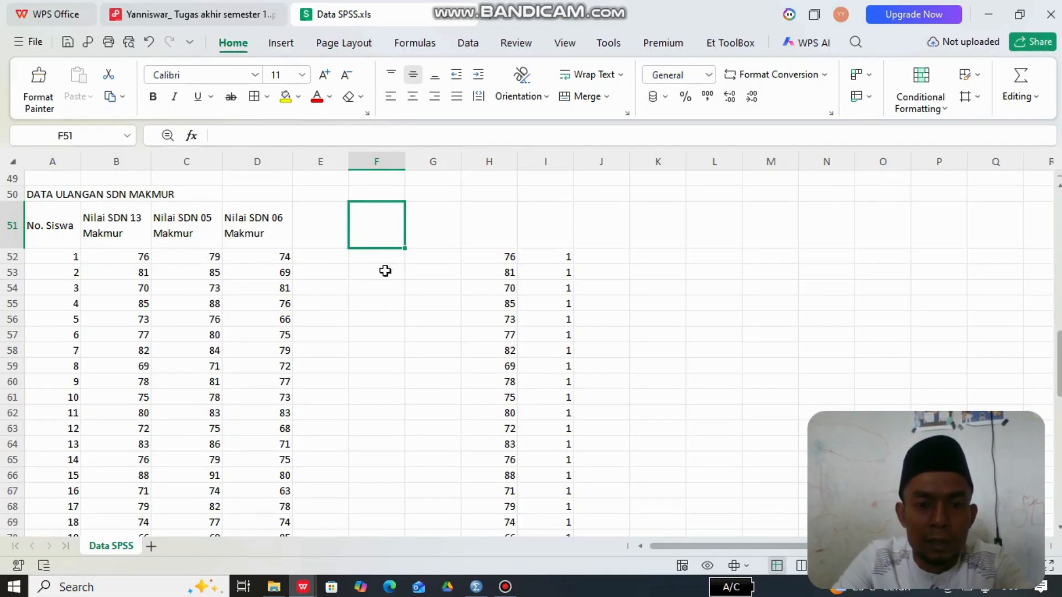
- Examine the stacked exam scores in column H and their school codes 1, 2 and 3 in column I
click(494, 253)
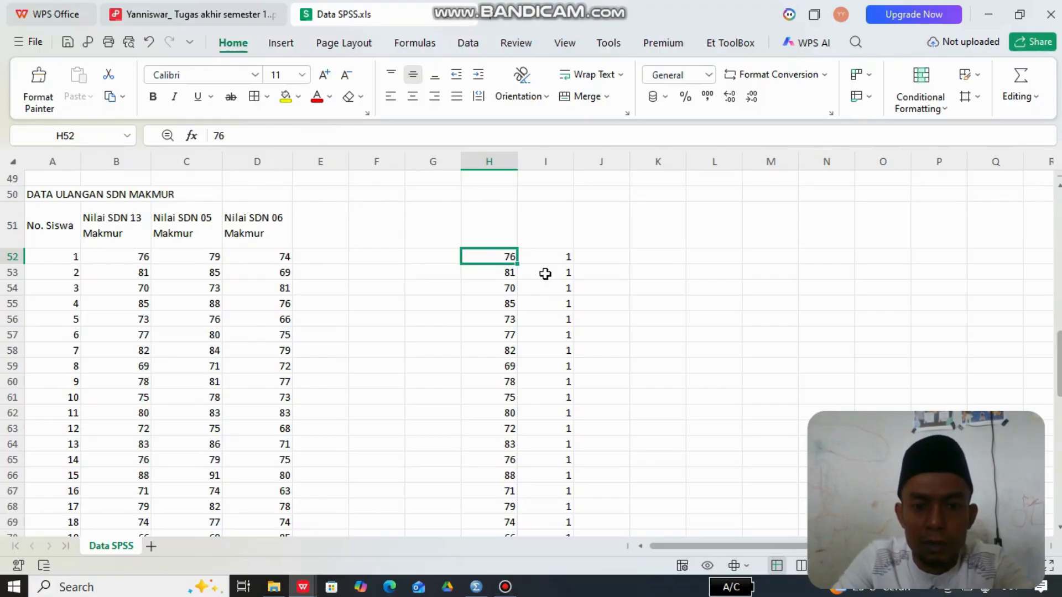
click(560, 261)
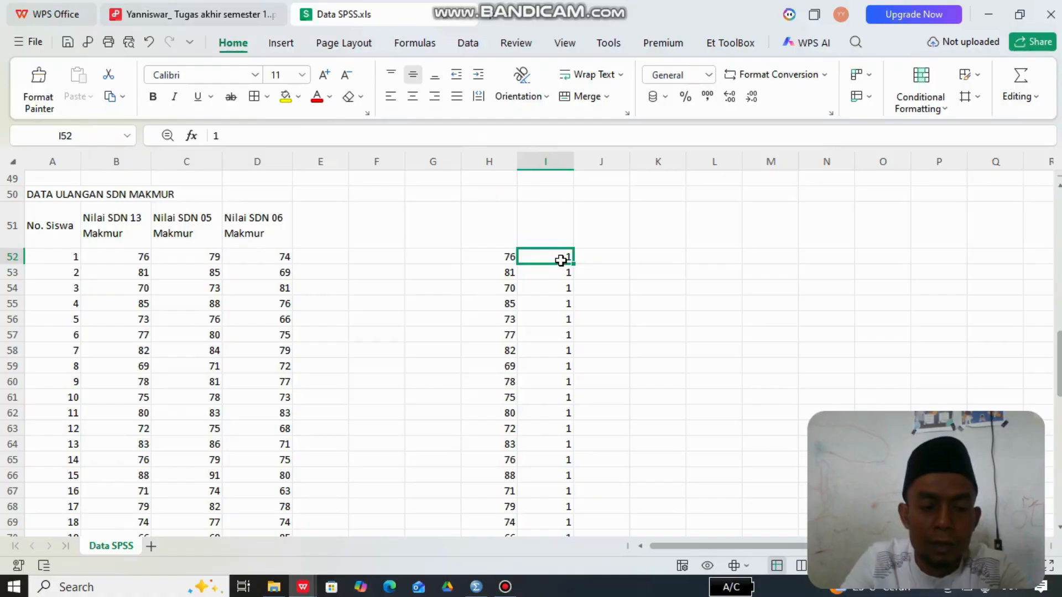
key(shift+Down)
key(shift+Down)
key(shift+Down)
key(shift+Down)
key(shift+Down)
key(shift+Down)
key(shift+Down)
key(shift+Down)
key(shift+Down)
key(shift+Down)
key(shift+Down)
key(shift+Down)
key(shift+Down)
key(shift+Down)
key(shift+Down)
key(shift+Down)
key(shift+Down)
key(shift+Down)
key(shift+Down)
key(shift+Down)
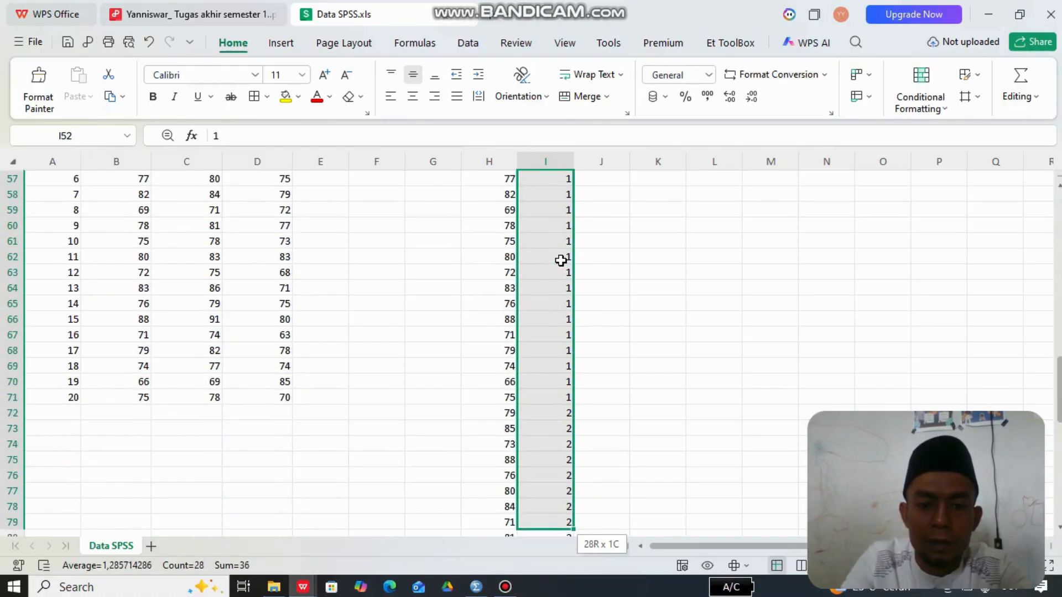
click(618, 411)
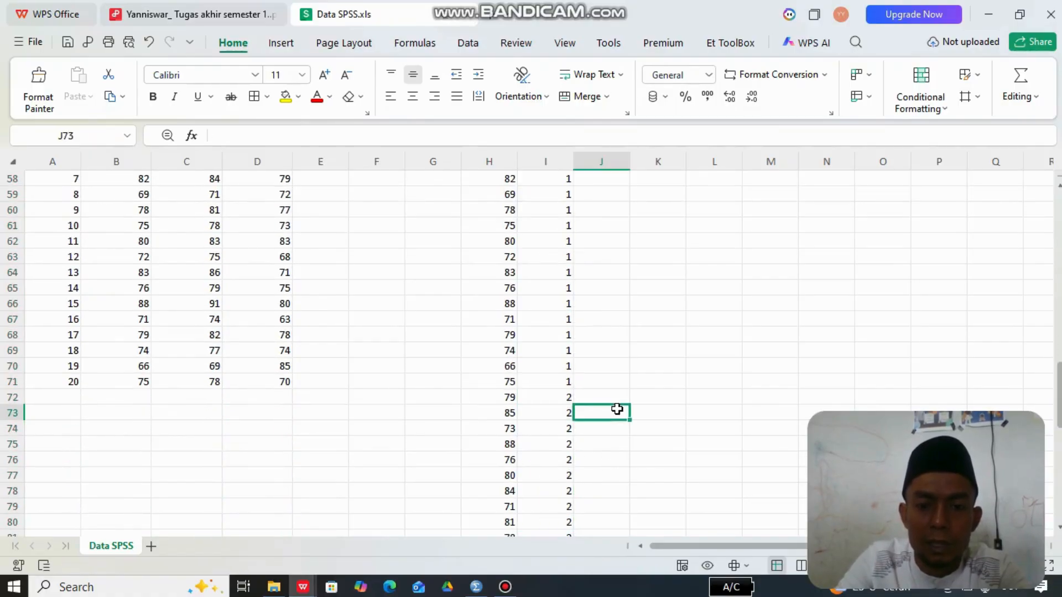
click(565, 398)
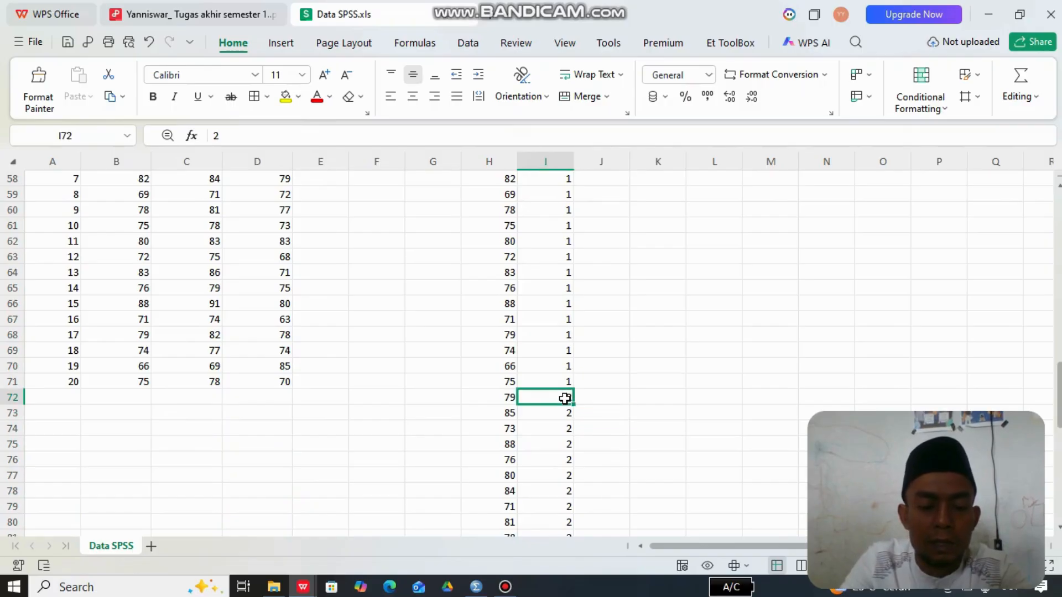
key(shift+Down)
key(shift+Down)
key(shift+Down)
key(shift+Down)
key(shift+Down)
key(shift+Down)
key(shift+Down)
key(shift+Down)
key(shift+Down)
key(shift+Down)
key(shift+Down)
key(shift+Down)
key(shift+Down)
key(shift+Down)
key(shift+Down)
key(shift+Down)
key(shift+Down)
key(shift+Down)
key(shift+Down)
key(shift+Down)
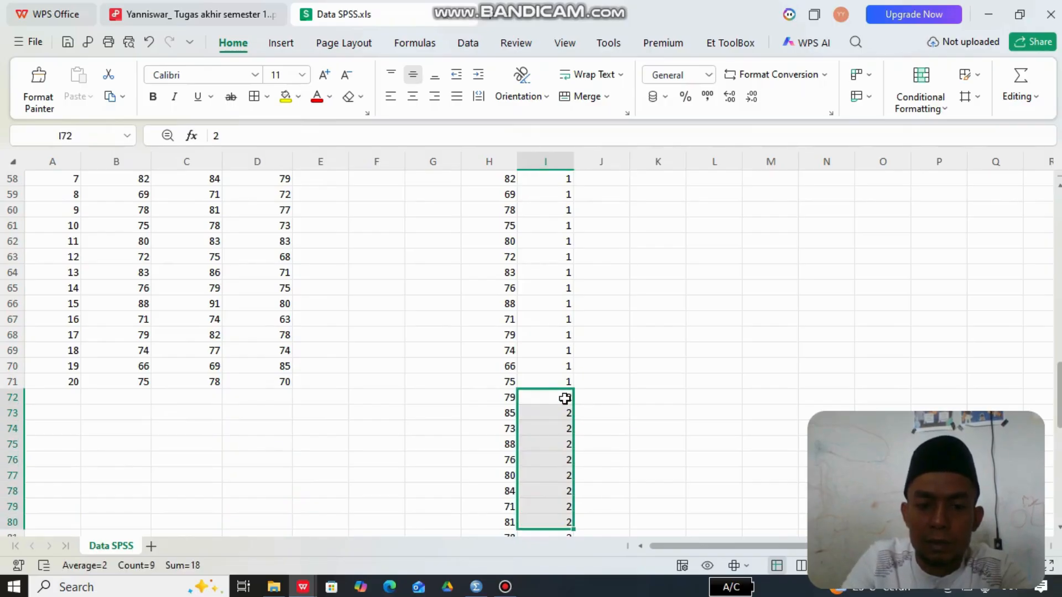
click(668, 383)
click(558, 461)
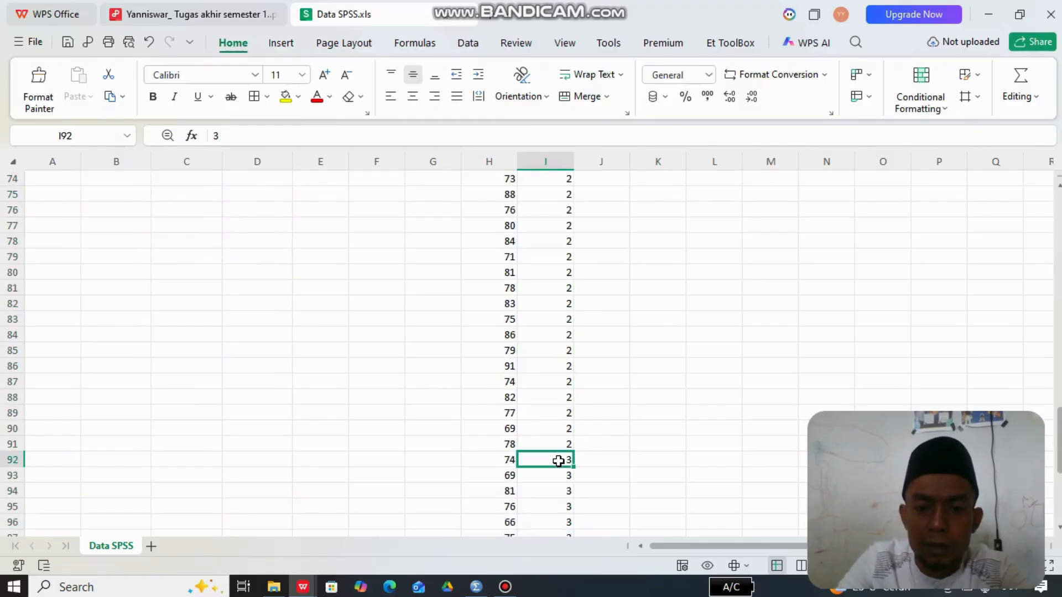
key(Up)
key(Up)
key(Up)
key(Up)
key(Up)
key(Up)
key(Up)
key(Up)
key(Up)
key(Up)
key(Up)
key(Up)
key(Up)
key(Up)
key(Up)
key(Up)
key(Up)
key(Up)
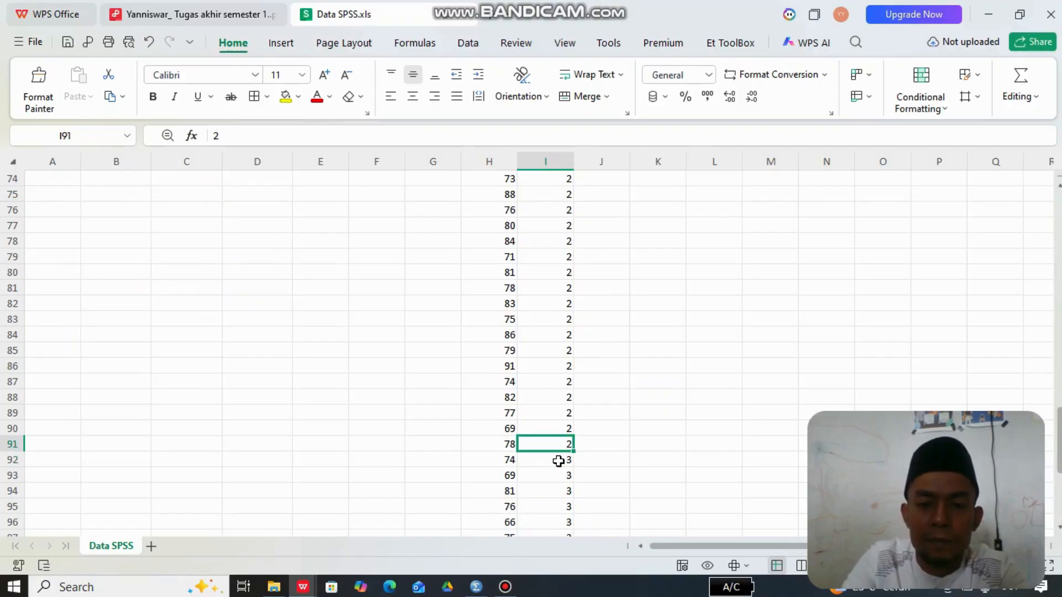
key(Up)
key(Up)
key(Up)
key(Up)
key(Up)
key(Up)
key(Up)
key(Up)
key(Up)
key(Up)
key(Up)
key(Up)
key(Up)
key(Up)
key(Up)
key(Up)
key(Up)
key(Up)
key(Up)
key(Up)
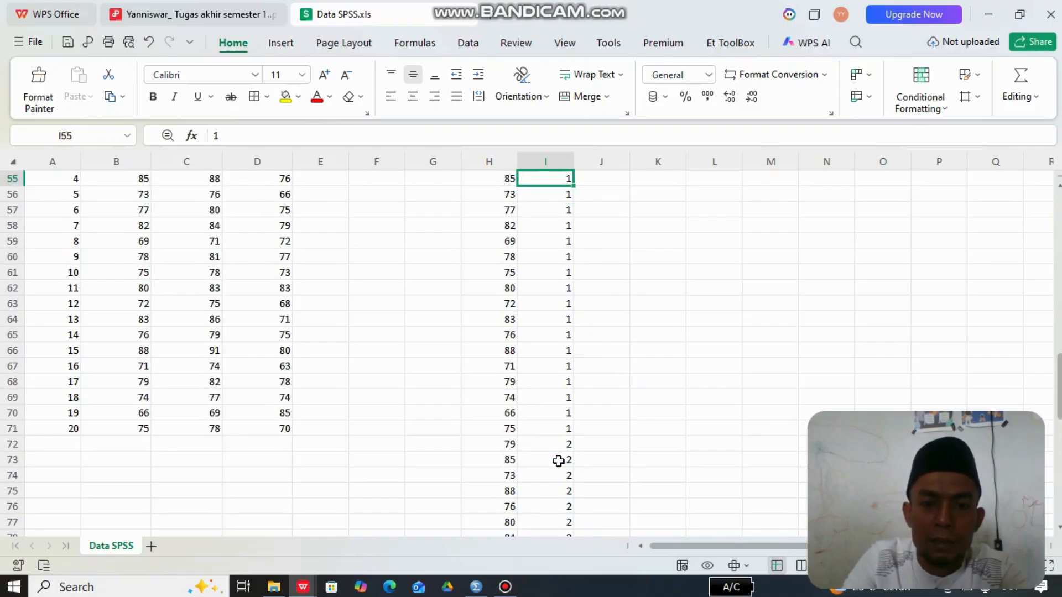
key(Up)
key(Down)
key(Down)
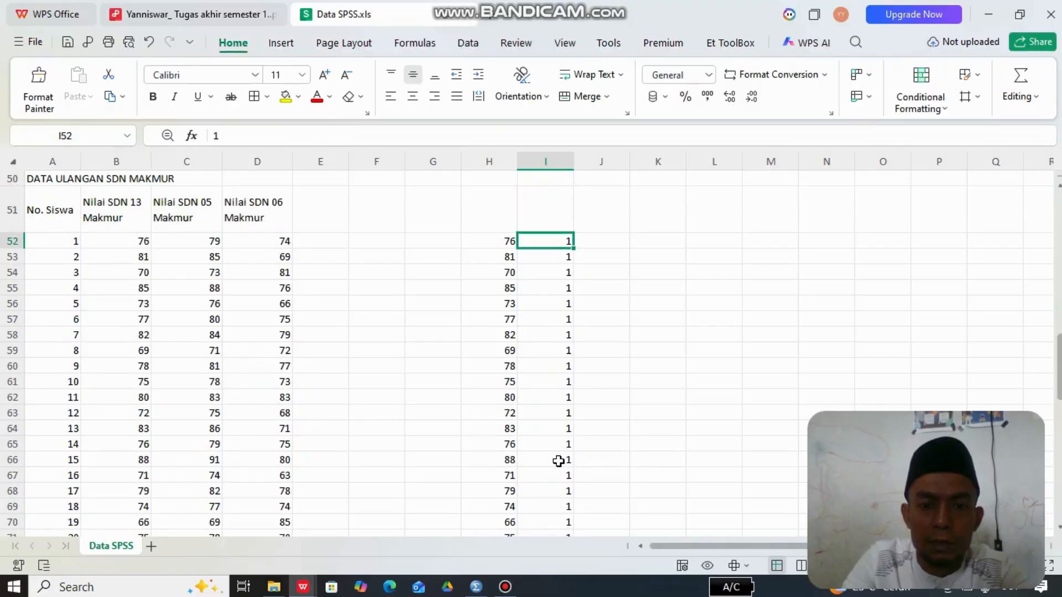
- Copy the stacked scores and school codes in cells H52:I111
click(484, 241)
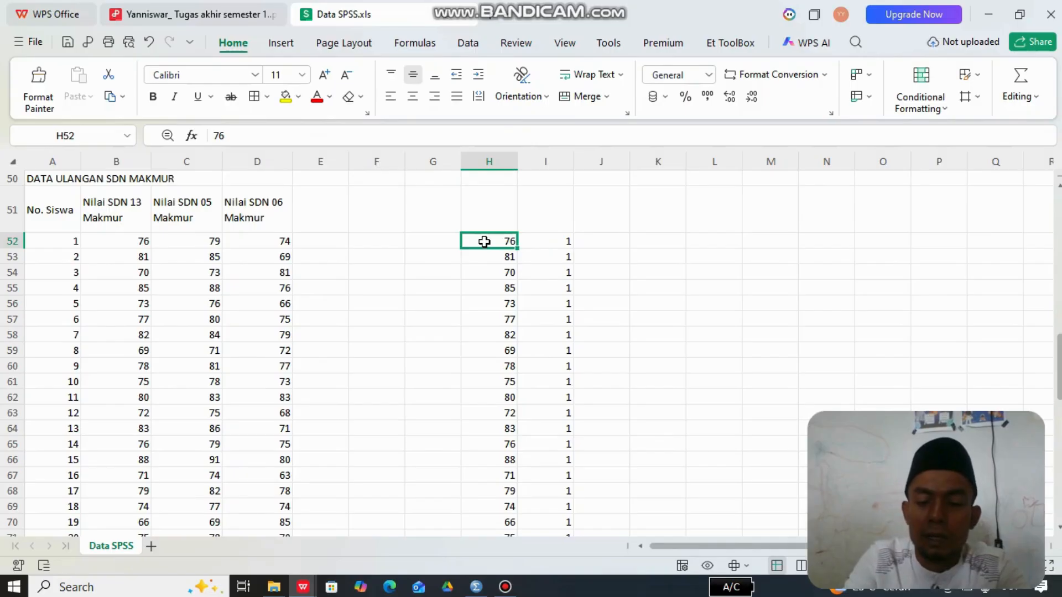
key(shift+Right)
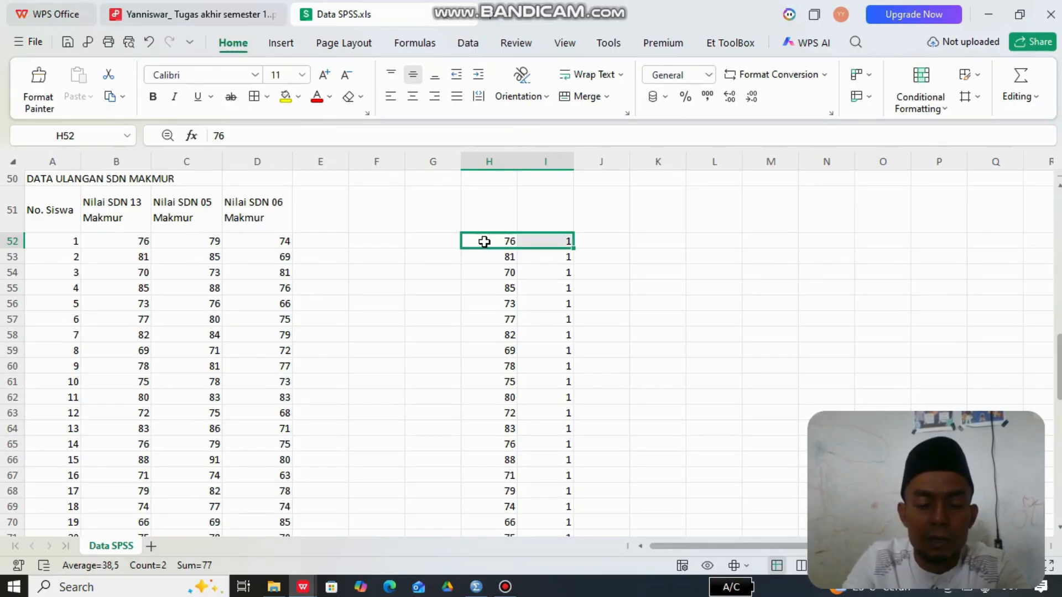
key(shift+Down)
key(shift+Down)
key(shift+Down)
key(shift+Down)
key(shift+Down)
key(shift+Down)
key(shift+Down)
key(shift+Down)
key(shift+Down)
key(shift+Down)
key(shift+Down)
key(shift+Down)
key(shift+Down)
key(shift+Down)
key(shift+Down)
key(shift+Down)
key(shift+Down)
key(shift+Down)
key(shift+Down)
key(shift+Down)
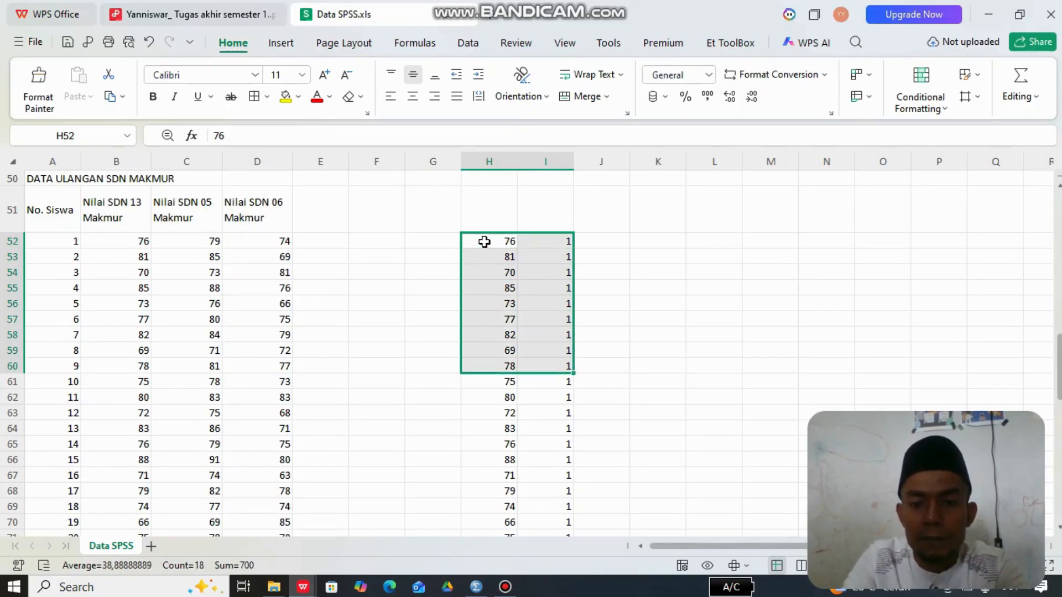
key(shift+Down)
key(shift+Down)
key(shift+Down)
key(shift+Down)
key(shift+Down)
key(shift+Down)
key(shift+Down)
key(shift+Down)
key(shift+Down)
key(shift+Down)
key(shift+Down)
key(shift+Down)
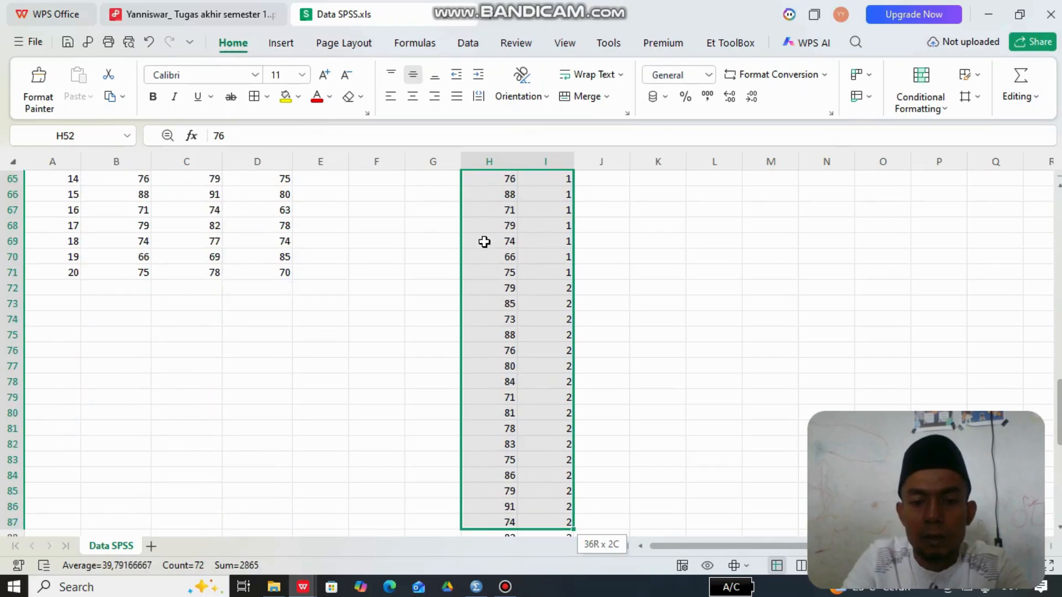
key(shift+Down)
key(shift+Down)
key(shift+Down)
key(shift+Down)
key(shift+Down)
key(shift+Down)
key(shift+Down)
key(shift+Down)
key(shift+Down)
key(shift+Down)
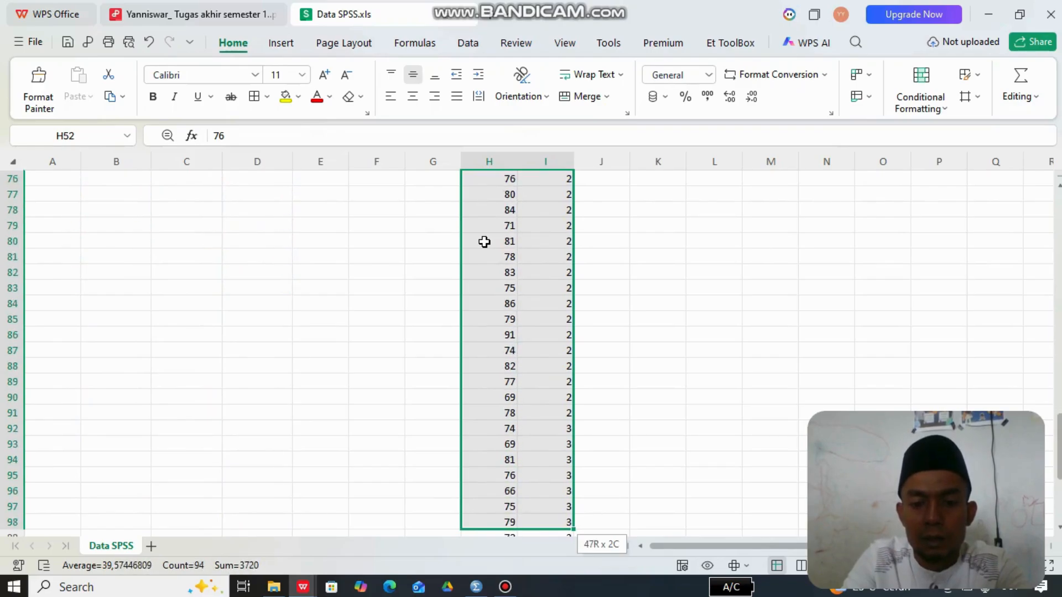
key(shift+Down)
key(shift+Down)
key(shift+Down)
key(shift+Down)
key(shift+Down)
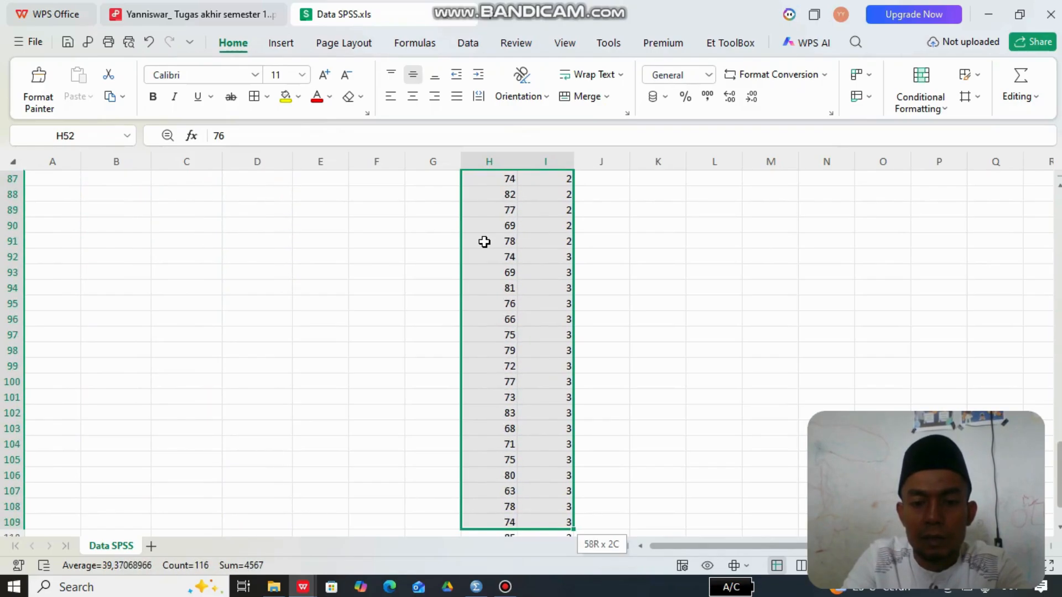
key(shift+Up)
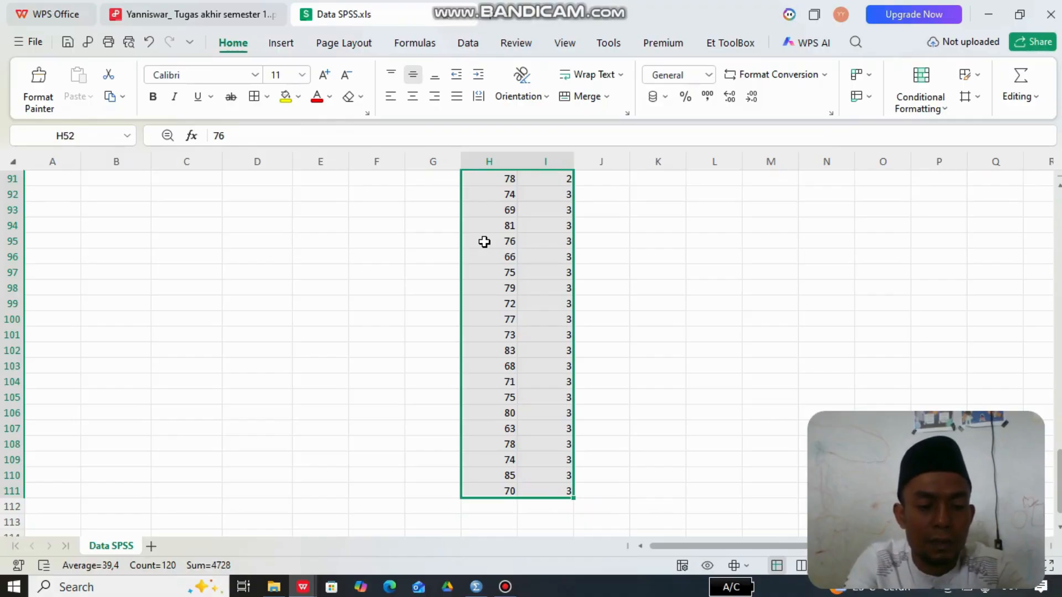
key(ctrl+c)
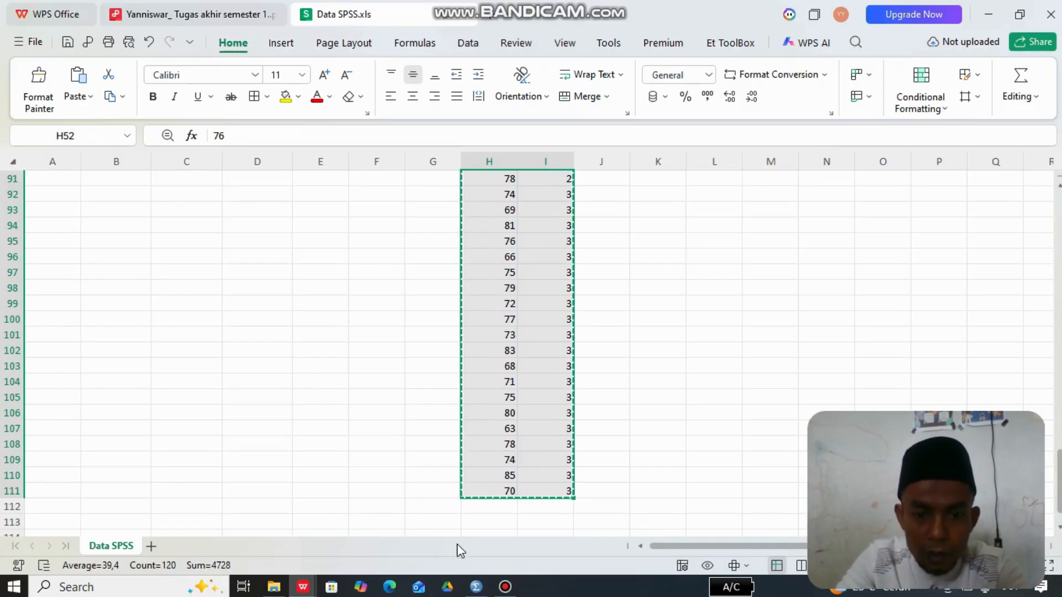
- Switch to the SPSS Data Editor and paste the copied data into Nilai and Sekolah, starting at row 1
click(477, 589)
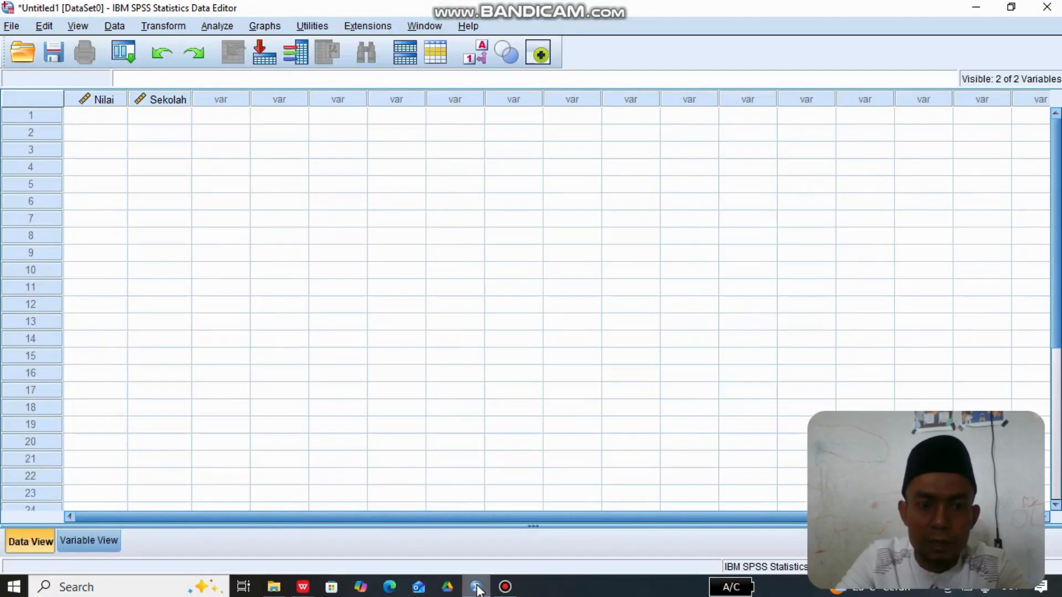
click(91, 115)
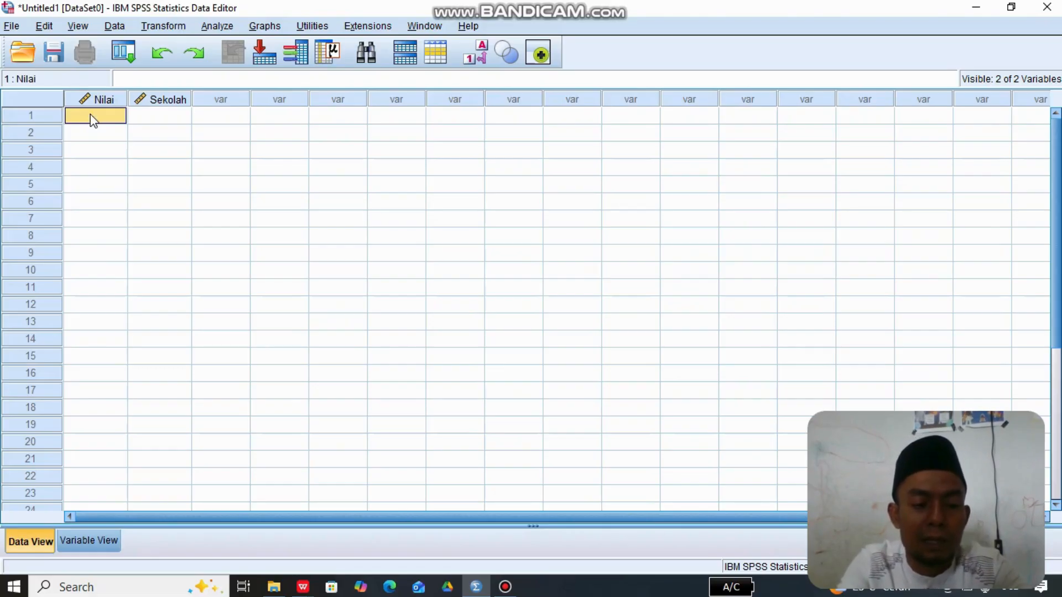
key(ctrl+v)
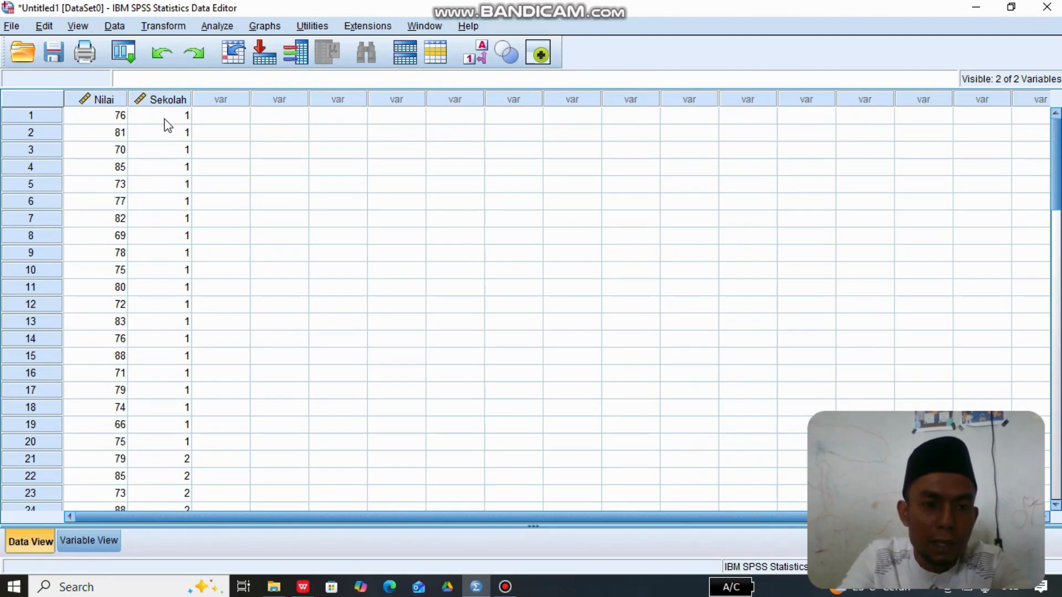
- Set up a One-Way ANOVA with Nilai ulangan akhir as the dependent variable and SDN Makmur (Sekolah) as the factor
click(218, 26)
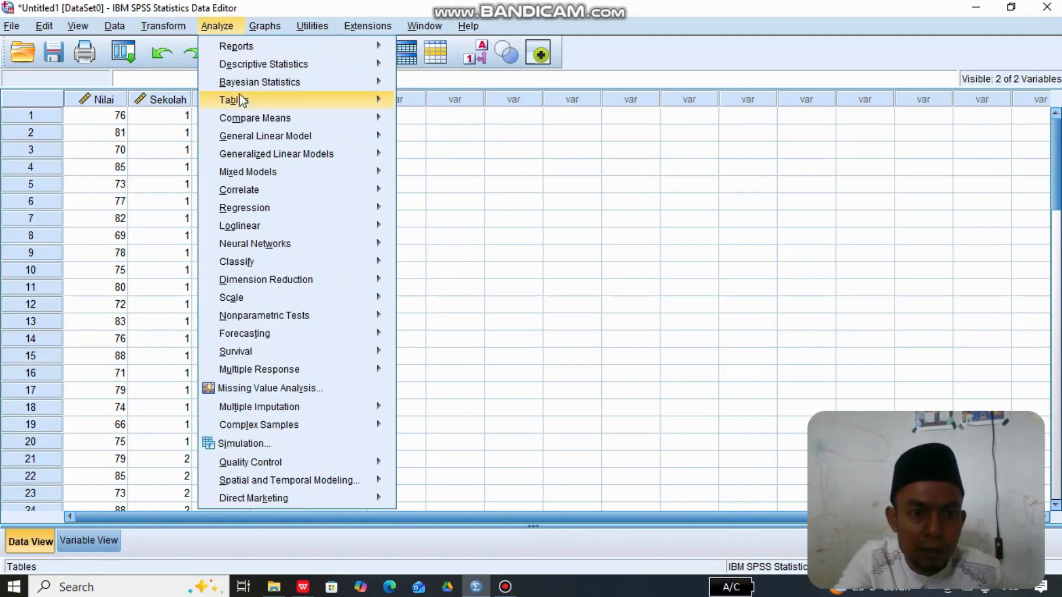
mouse_move(267, 118)
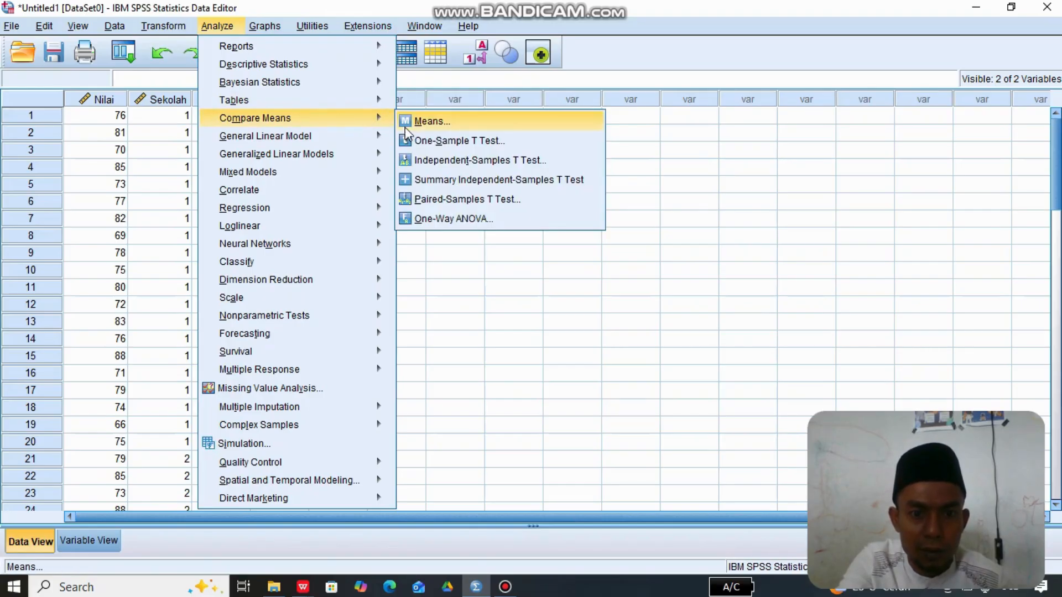
click(442, 221)
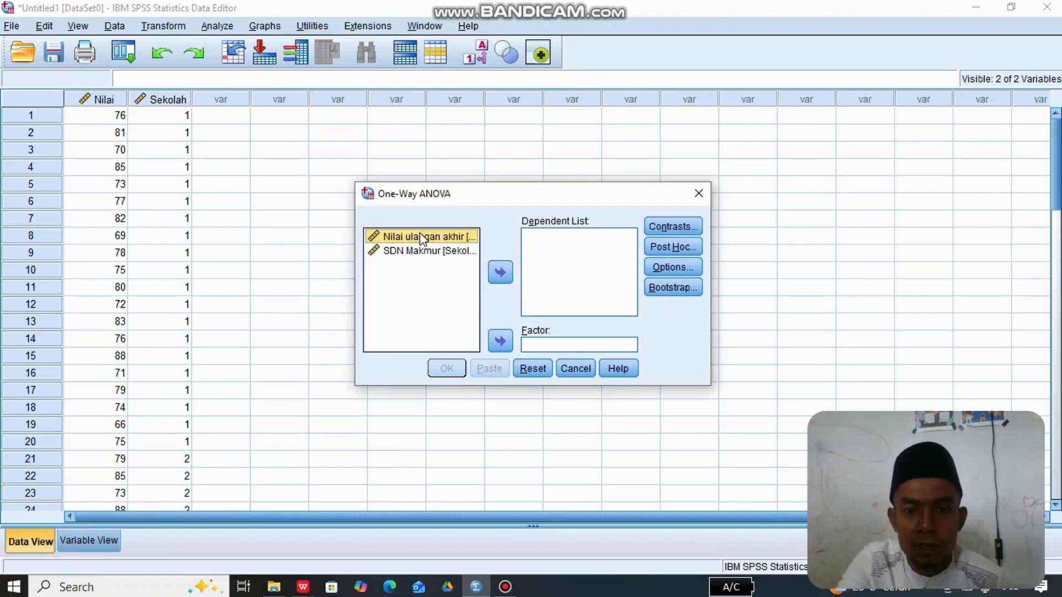
click(501, 273)
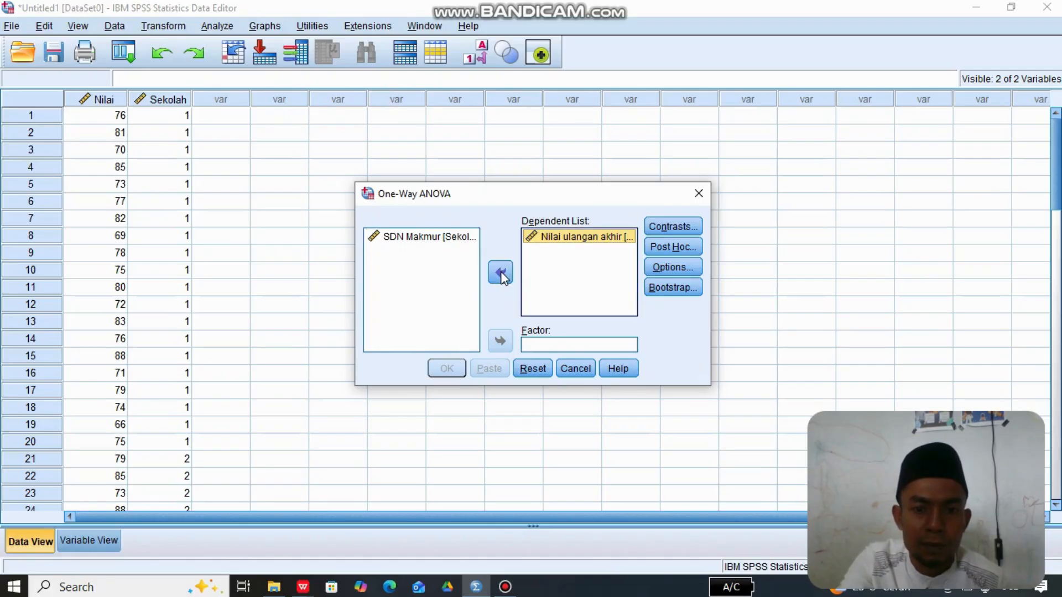
click(442, 238)
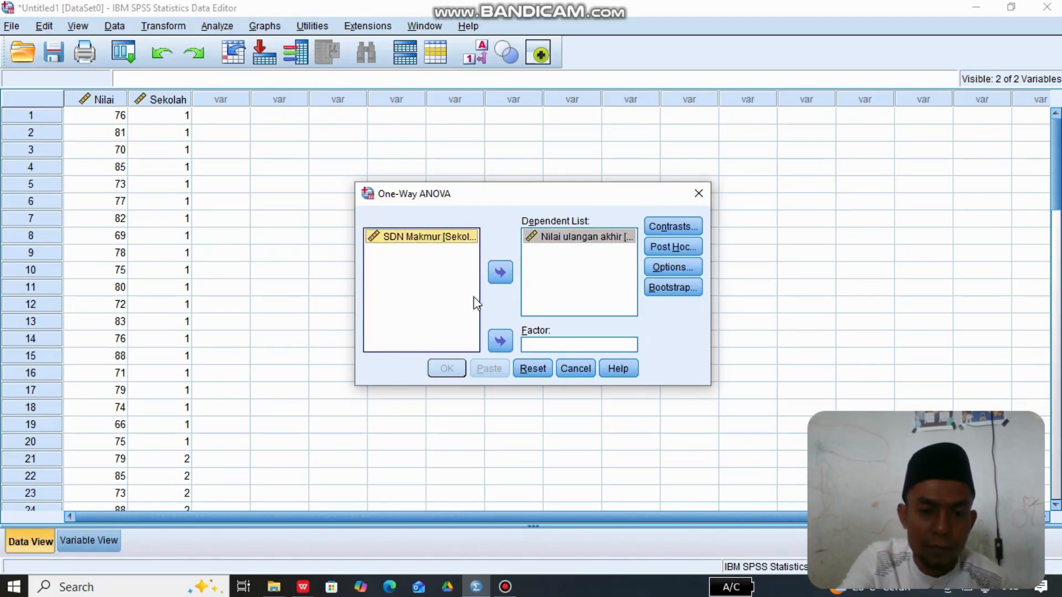
click(506, 343)
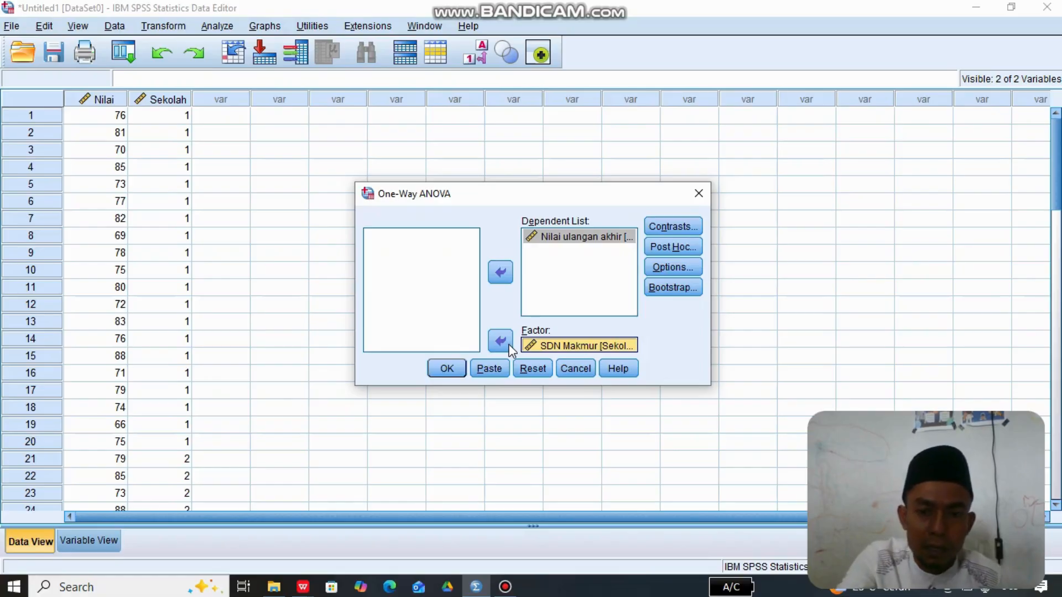
- Have the ANOVA options include Descriptive and Homogeneity of variance test, and confirm them
click(670, 266)
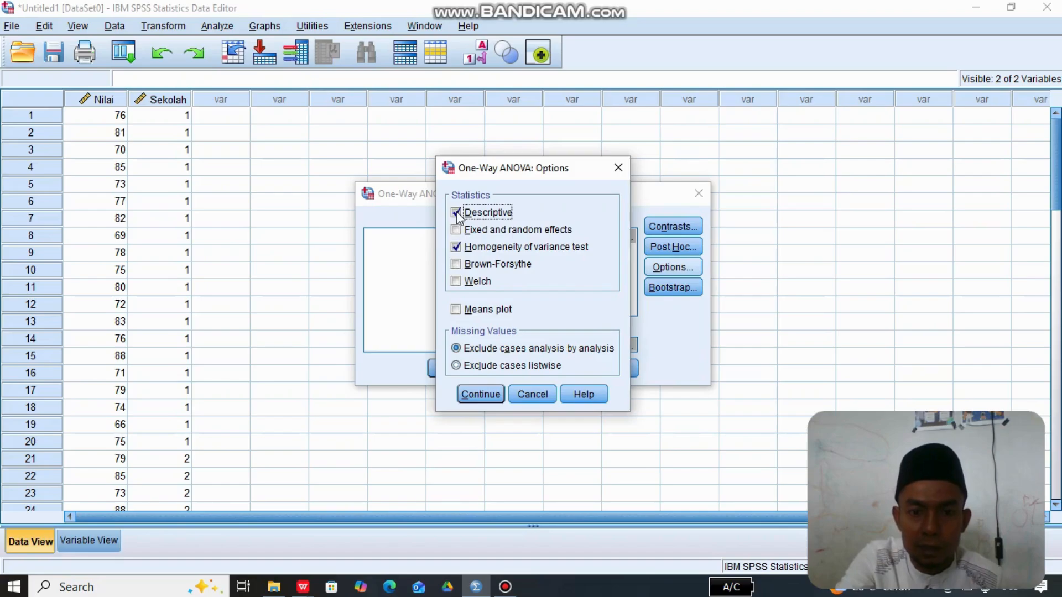
click(459, 215)
click(459, 216)
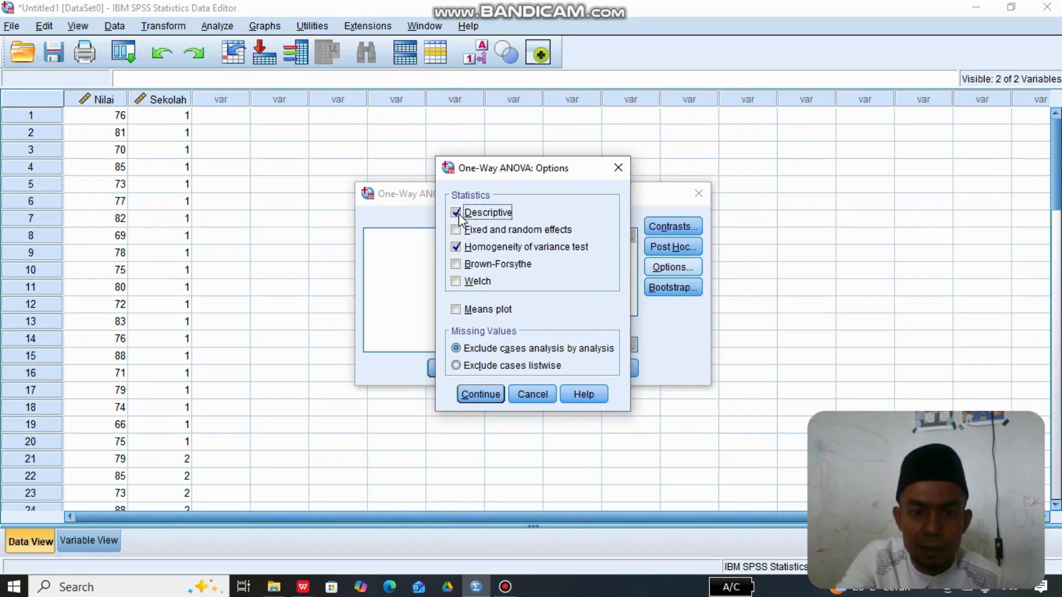
click(457, 249)
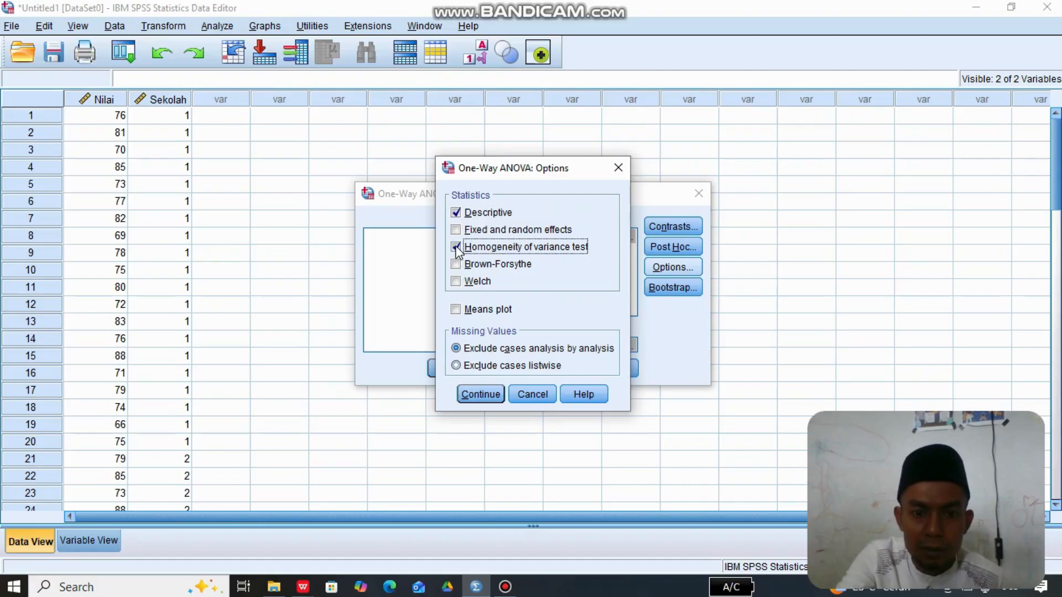
click(456, 249)
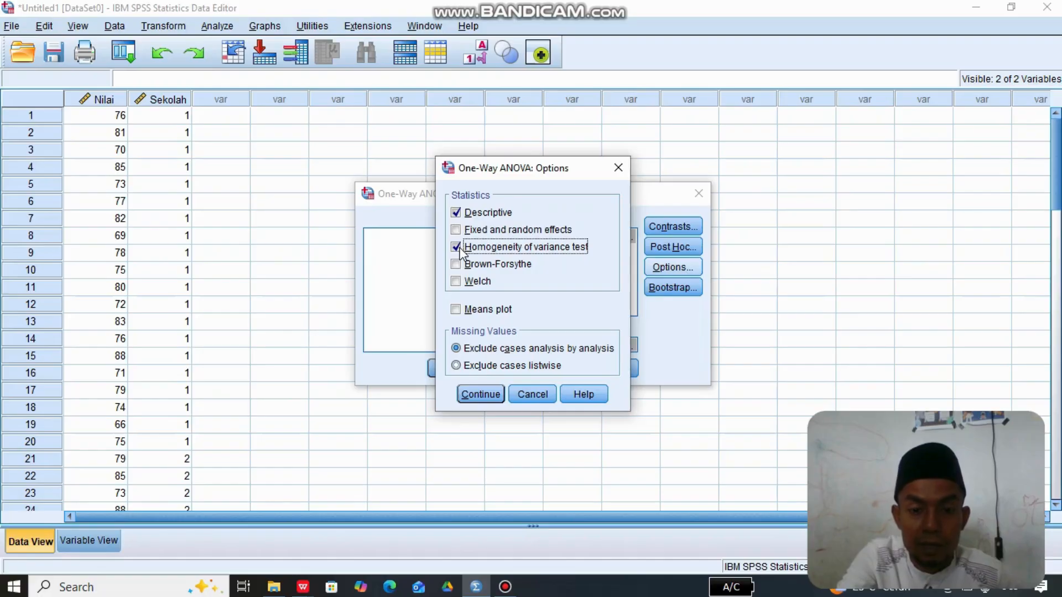
click(475, 391)
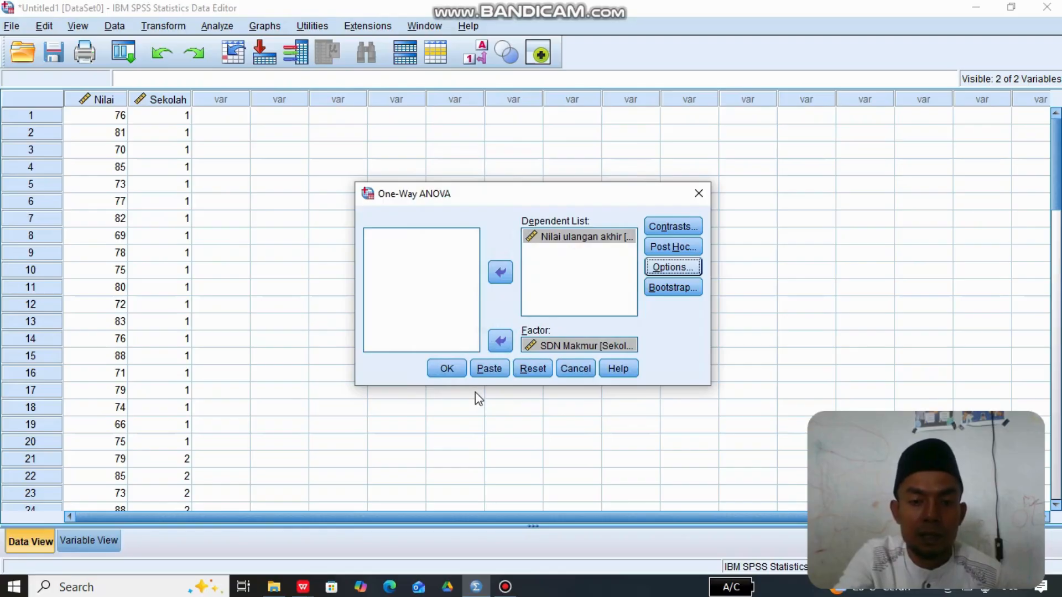
- Run the One-Way ANOVA and review its Descriptives, Test of Homogeneity of Variances and ANOVA tables
click(447, 369)
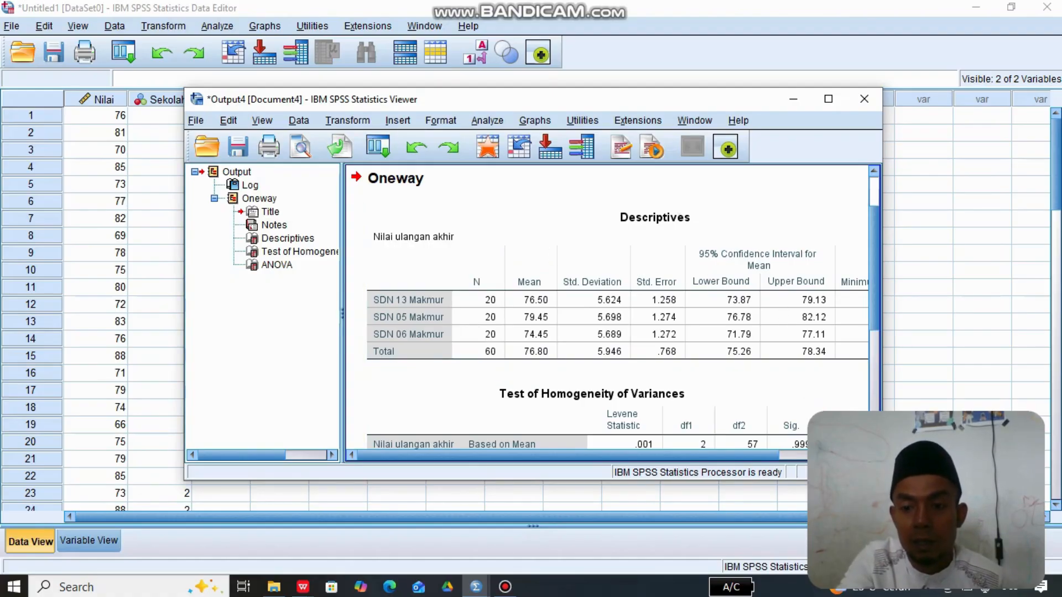
scroll(608, 310, down, 8)
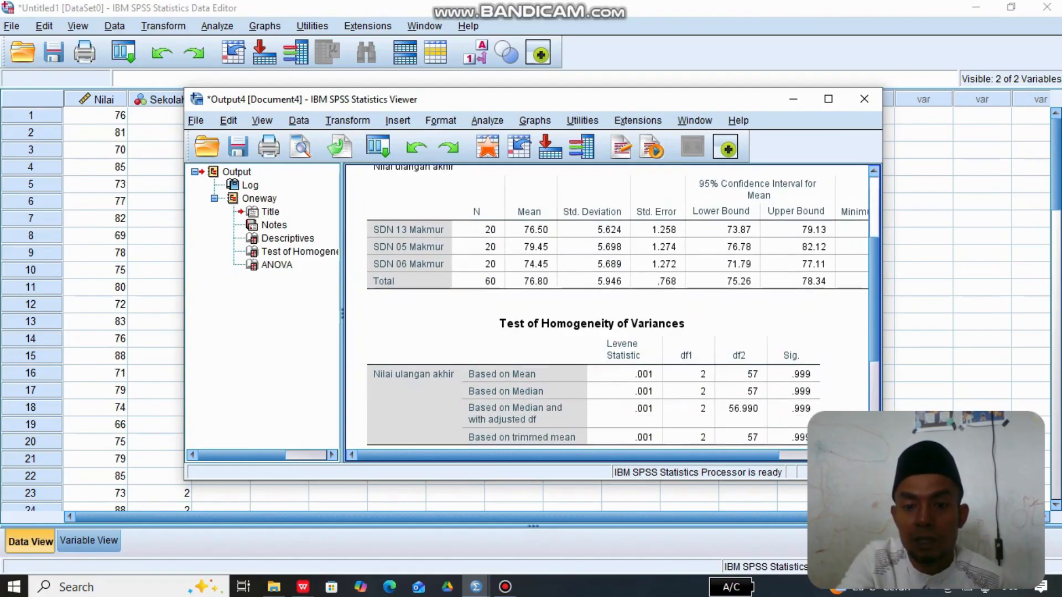
scroll(608, 309, down, 2)
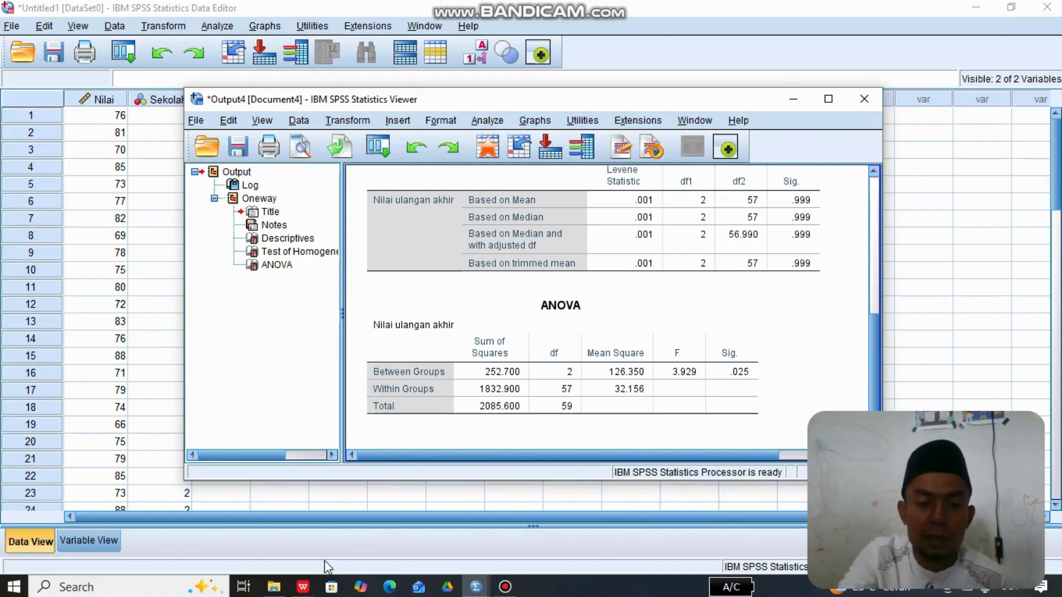
- Switch to the PDF presentation in WPS Office and read on from the page explaining the One-Way ANOVA test
mouse_move(304, 586)
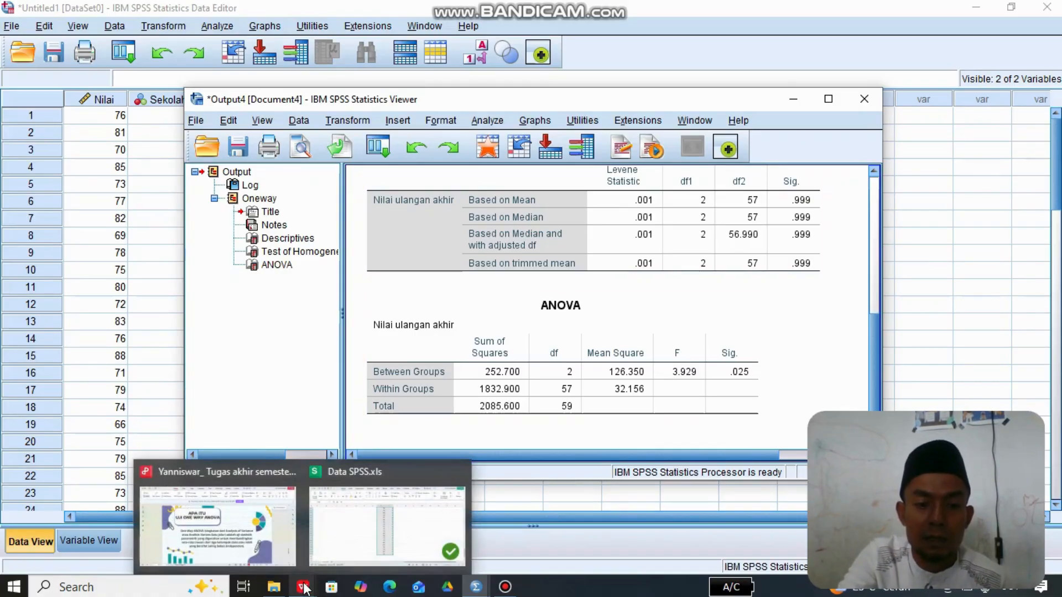
click(245, 539)
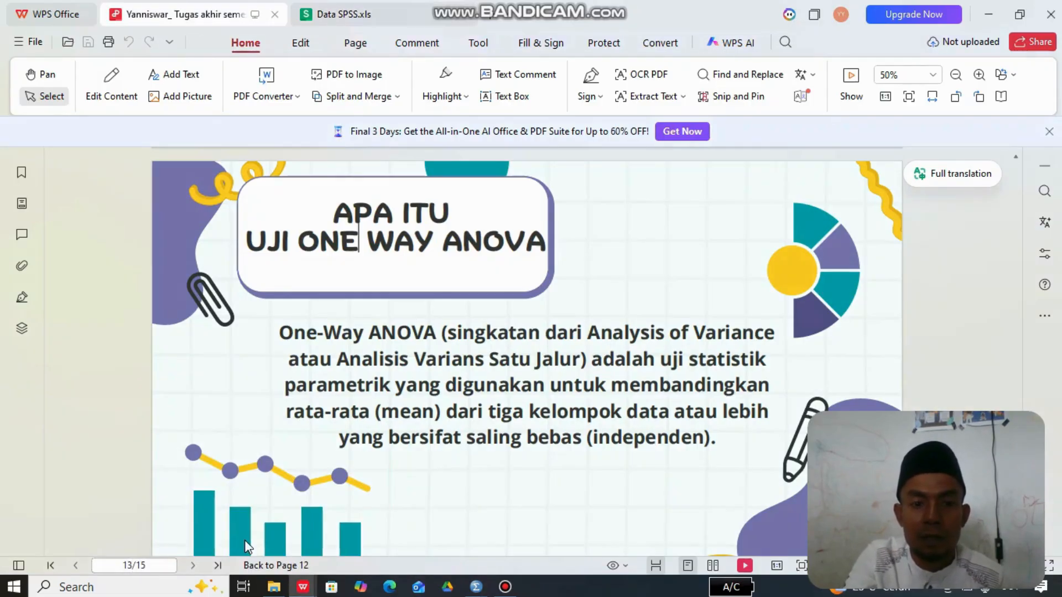
key(Down)
key(Down)
key(Down)
key(Down)
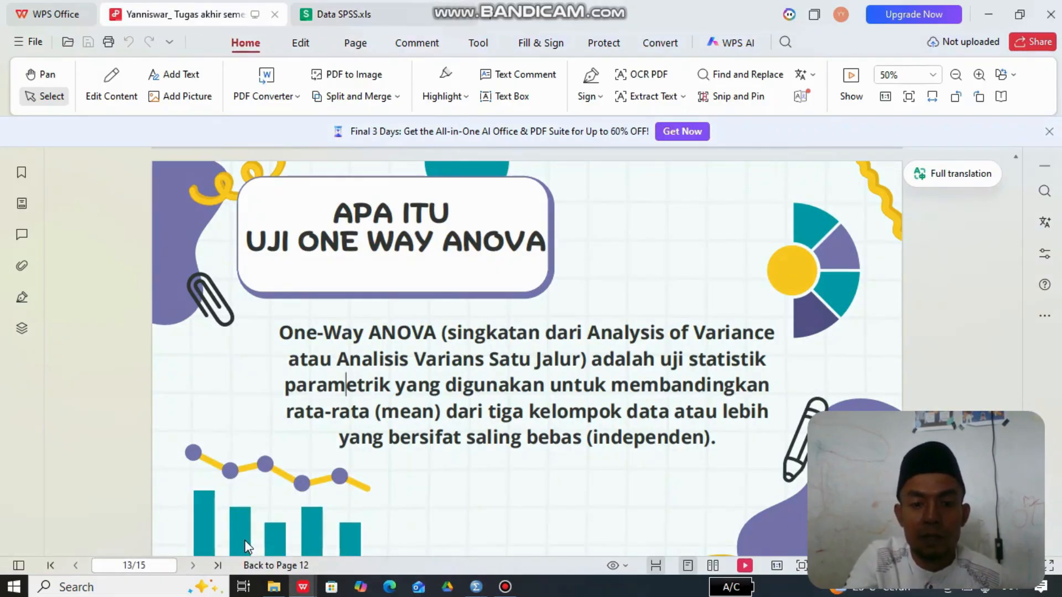